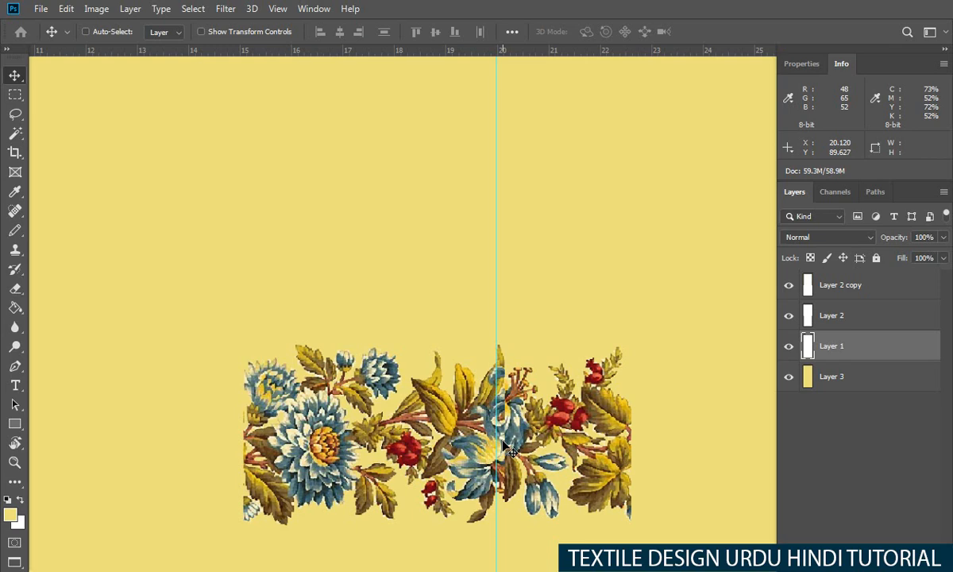
Check the document's canvas size and image size without changing either
{"action": "left_click_drag", "start_coordinate": [429, 258], "coordinate": [379, 230]}
{"action": "left_click_drag", "start_coordinate": [408, 104], "coordinate": [368, 309]}
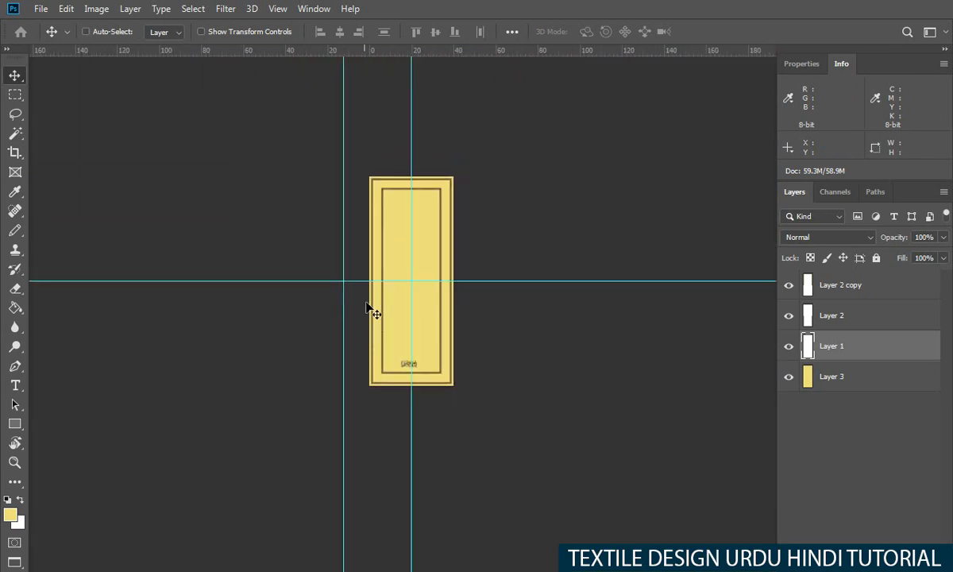
{"action": "key", "text": "ctrl+alt+c"}
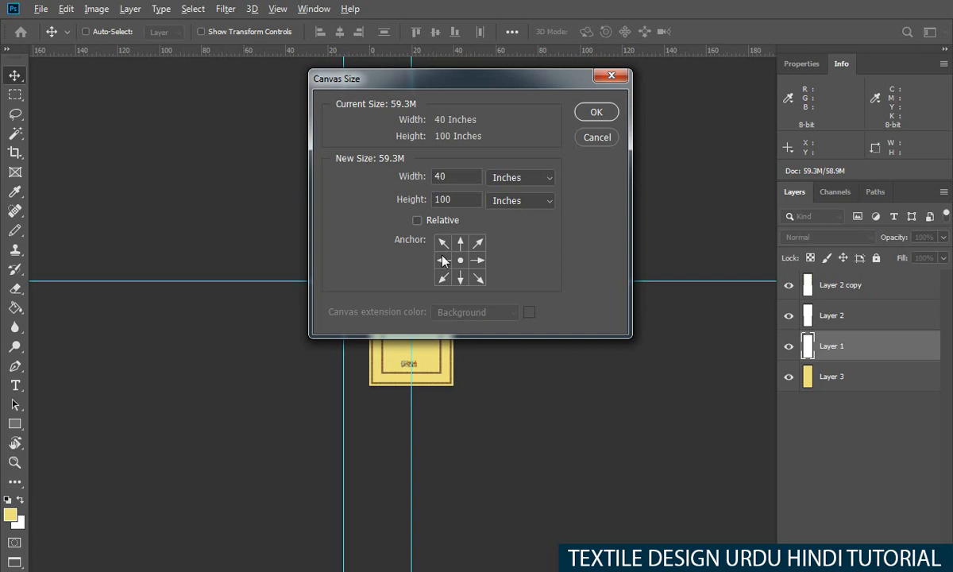
{"action": "key", "text": "Escape"}
{"action": "key", "text": "ctrl+alt+i"}
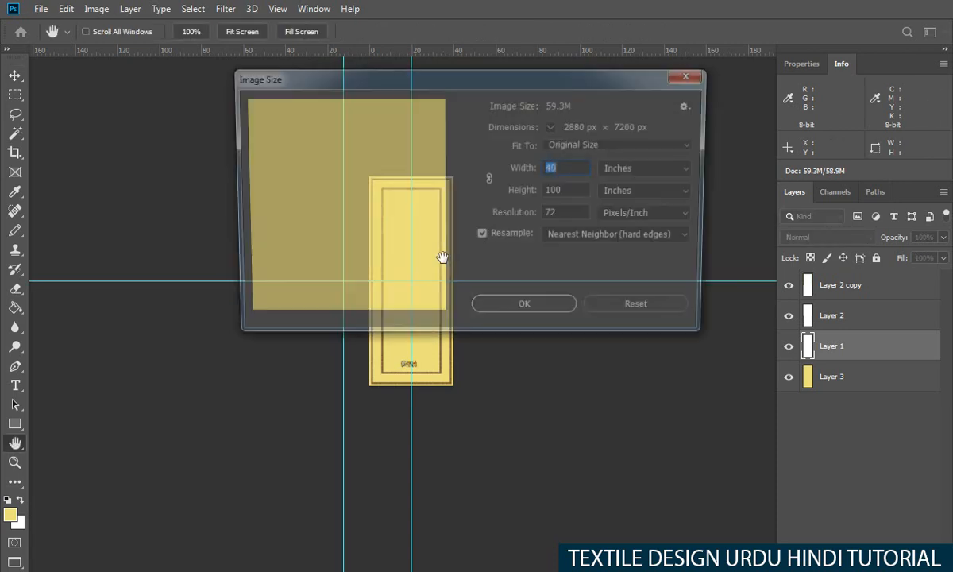
{"action": "left_click", "coordinate": [634, 311]}
{"action": "left_click", "coordinate": [426, 341], "text": "ctrl"}
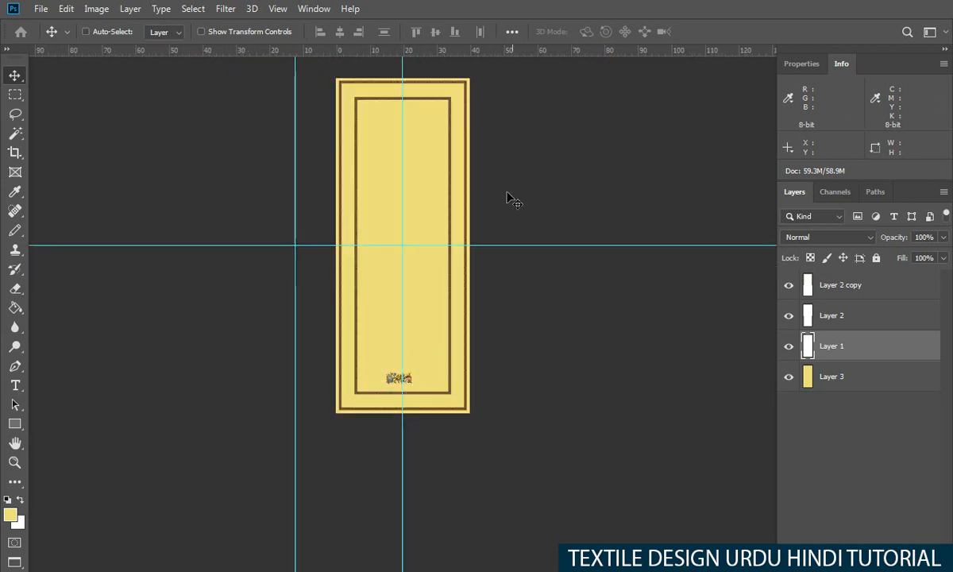
{"action": "left_click_drag", "start_coordinate": [359, 408], "coordinate": [540, 389]}
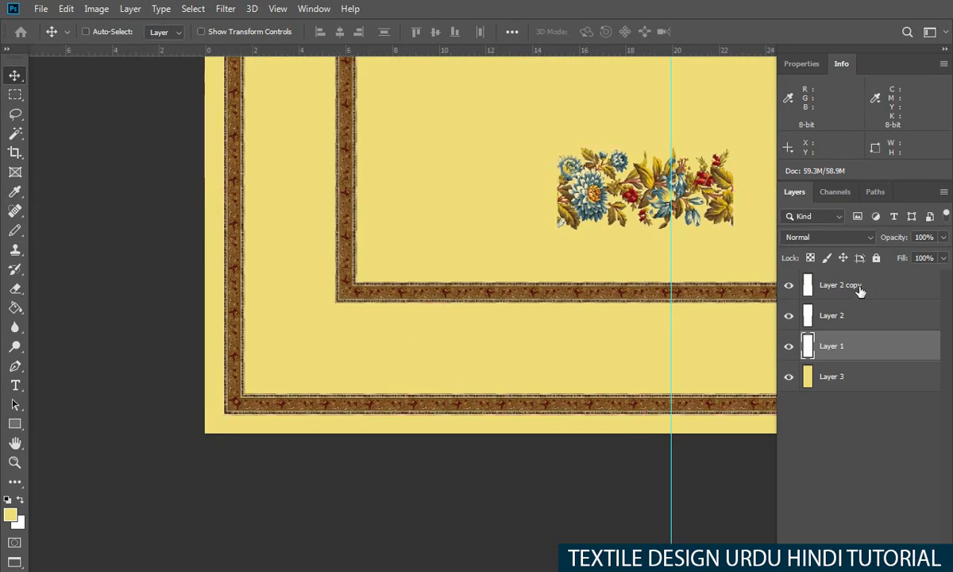
Merge the Layer 2 copy frame down into Layer 2 so both brown border frames share one layer
{"action": "left_click", "coordinate": [787, 324]}
{"action": "left_click", "coordinate": [786, 313]}
{"action": "left_click", "coordinate": [818, 288]}
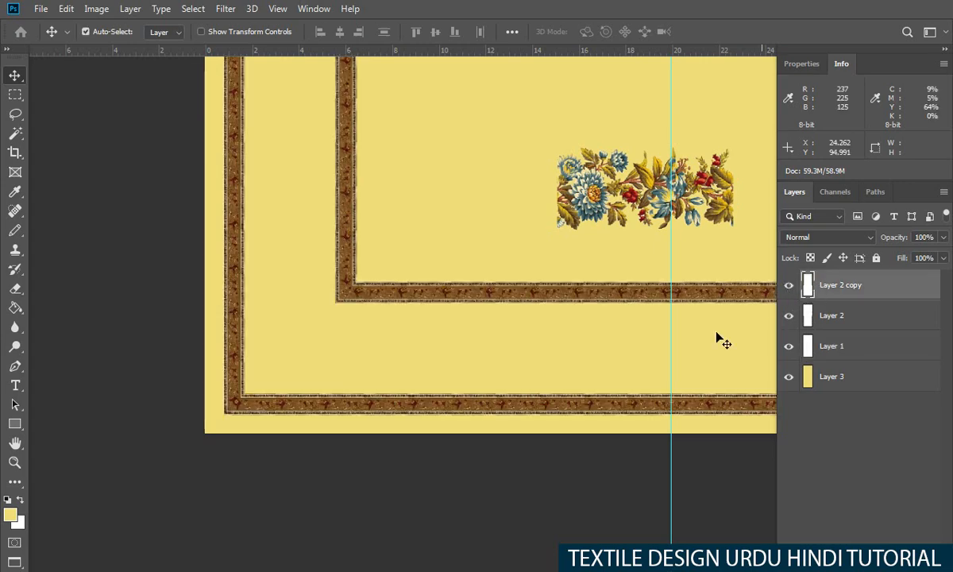
{"action": "key", "text": "ctrl+e"}
Select the floral motif's layer and move the motif down into the band between the two bottom borders
{"action": "left_click_drag", "start_coordinate": [587, 287], "coordinate": [531, 287]}
{"action": "mouse_move", "coordinate": [584, 301]}
{"action": "left_mouse_down"}
{"action": "mouse_move", "coordinate": [512, 337]}
{"action": "mouse_move", "coordinate": [572, 313]}
{"action": "left_mouse_up"}
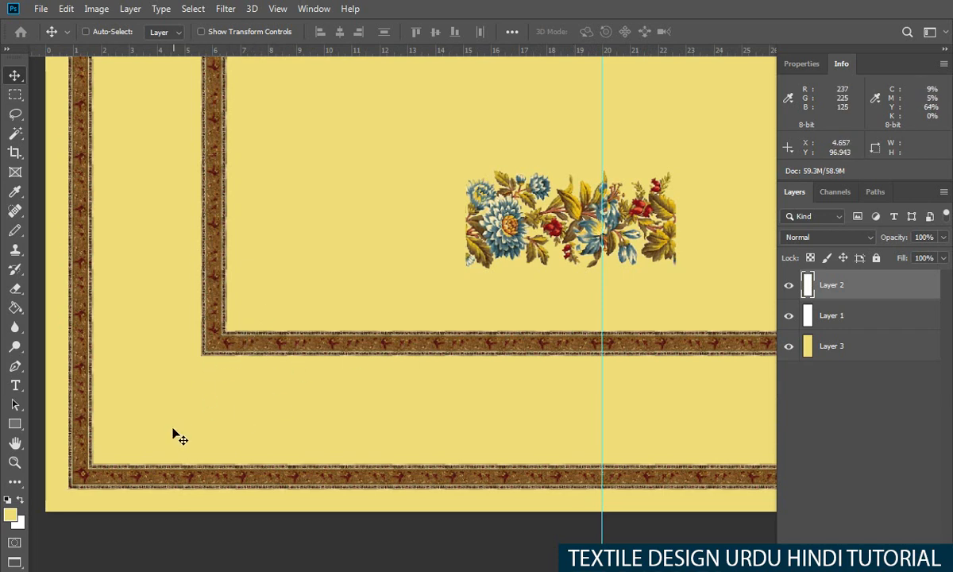
{"action": "right_click", "coordinate": [497, 232]}
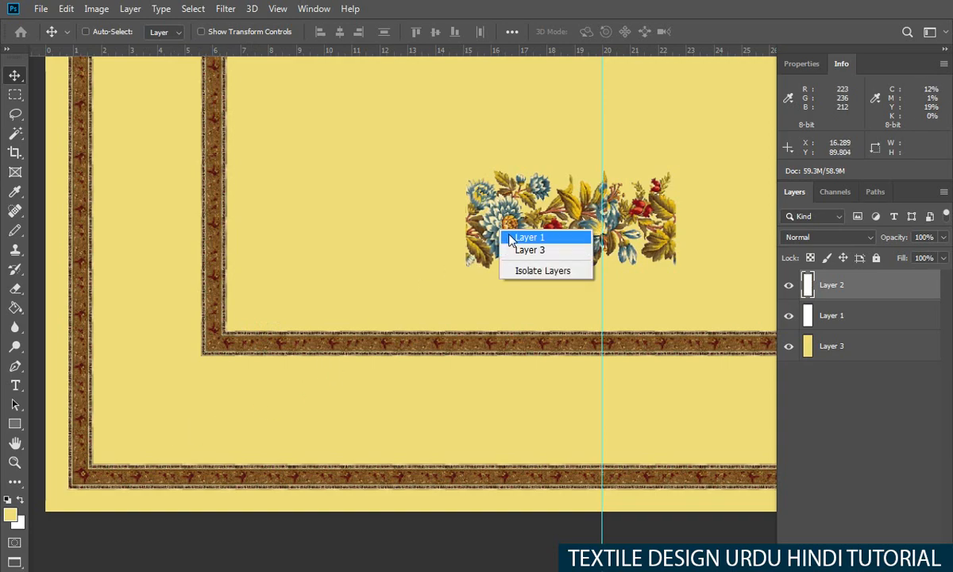
{"action": "left_click", "coordinate": [518, 249]}
{"action": "left_click_drag", "start_coordinate": [509, 230], "coordinate": [485, 416]}
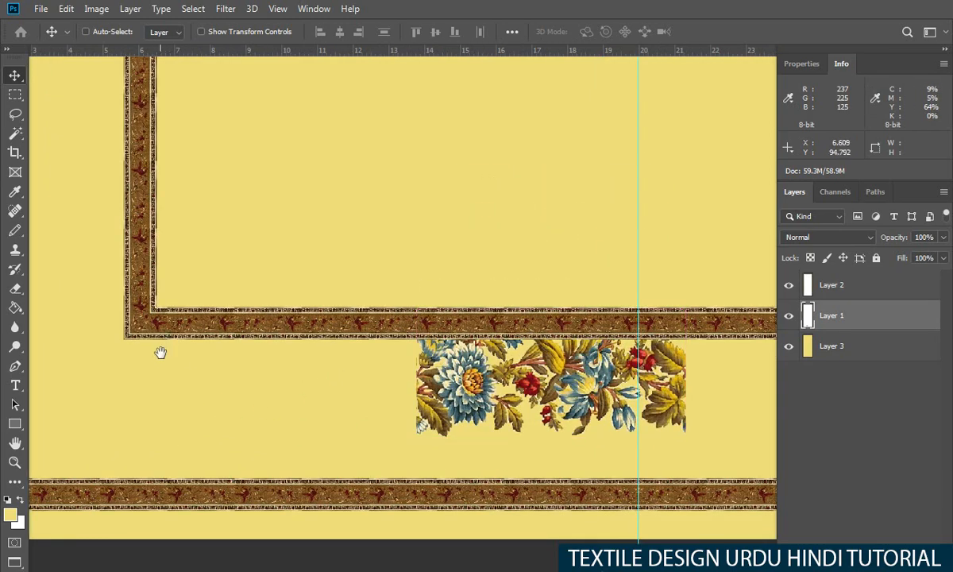
{"action": "left_click_drag", "start_coordinate": [88, 325], "coordinate": [135, 326]}
{"action": "left_click_drag", "start_coordinate": [444, 357], "coordinate": [379, 380]}
{"action": "left_click_drag", "start_coordinate": [526, 393], "coordinate": [373, 332]}
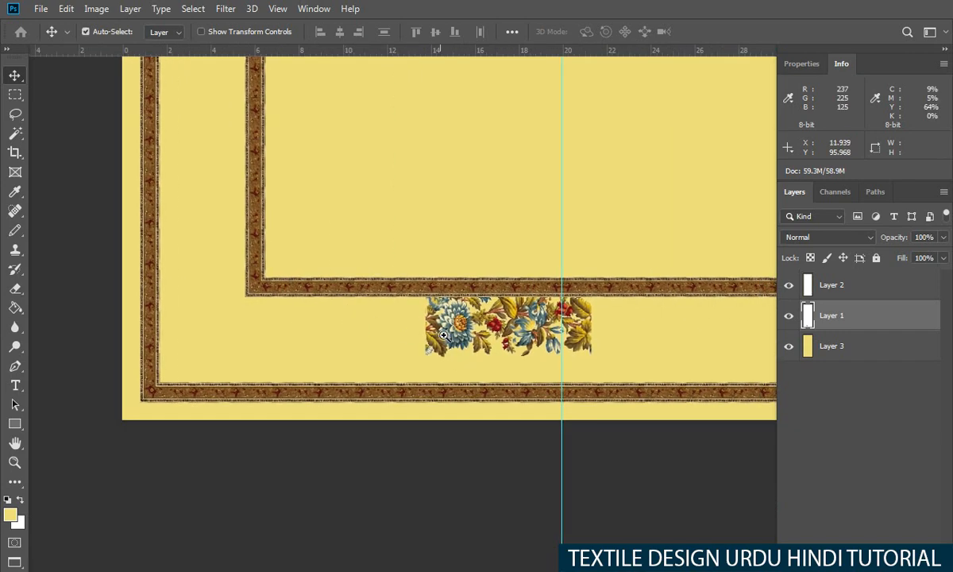
{"action": "key", "text": "ctrl+plus"}
{"action": "left_click_drag", "start_coordinate": [446, 357], "coordinate": [345, 353]}
Move the floral motif back up into the centre field and place a duplicate of it in the bottom border band
{"action": "right_click", "coordinate": [446, 326]}
{"action": "left_click", "coordinate": [462, 333]}
{"action": "left_click_drag", "start_coordinate": [462, 335], "coordinate": [585, 160]}
{"action": "left_click_drag", "start_coordinate": [585, 160], "coordinate": [470, 348], "text": "alt"}
{"action": "scroll", "coordinate": [486, 349], "scroll_direction": "up", "scroll_amount": 2, "text": "alt"}
Make a free-transform copy of the band motif and align it against the motif's left end so the pattern joins seamlessly
{"action": "key", "text": "ctrl+alt+t"}
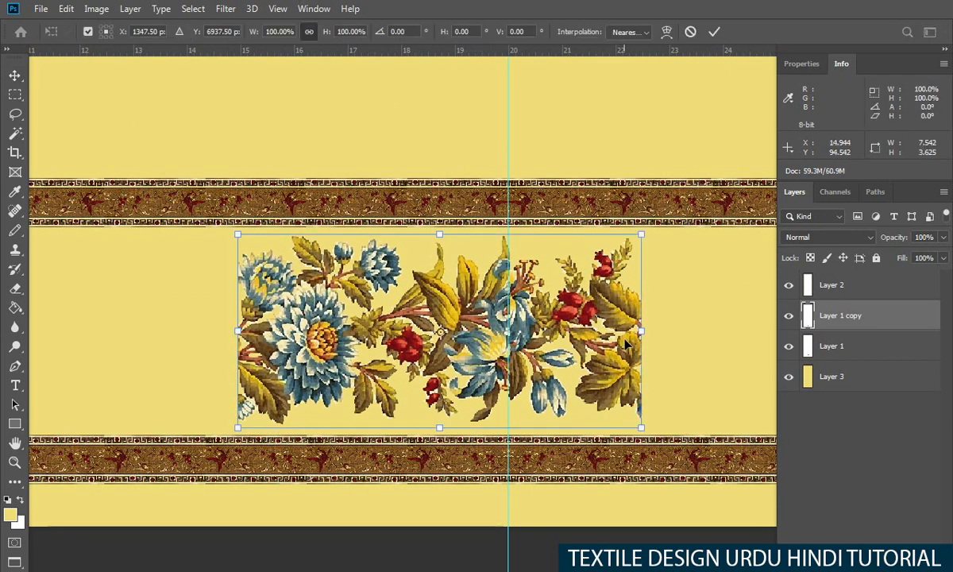
{"action": "left_click_drag", "start_coordinate": [600, 396], "coordinate": [300, 326]}
{"action": "key", "text": "Right"}
{"action": "key", "text": "Right"}
{"action": "key", "text": "Right"}
{"action": "key", "text": "Right"}
{"action": "key", "text": "Right"}
{"action": "key", "text": "Right"}
{"action": "key", "text": "Right"}
{"action": "key", "text": "Right"}
{"action": "key", "text": "Right"}
{"action": "key", "text": "Right"}
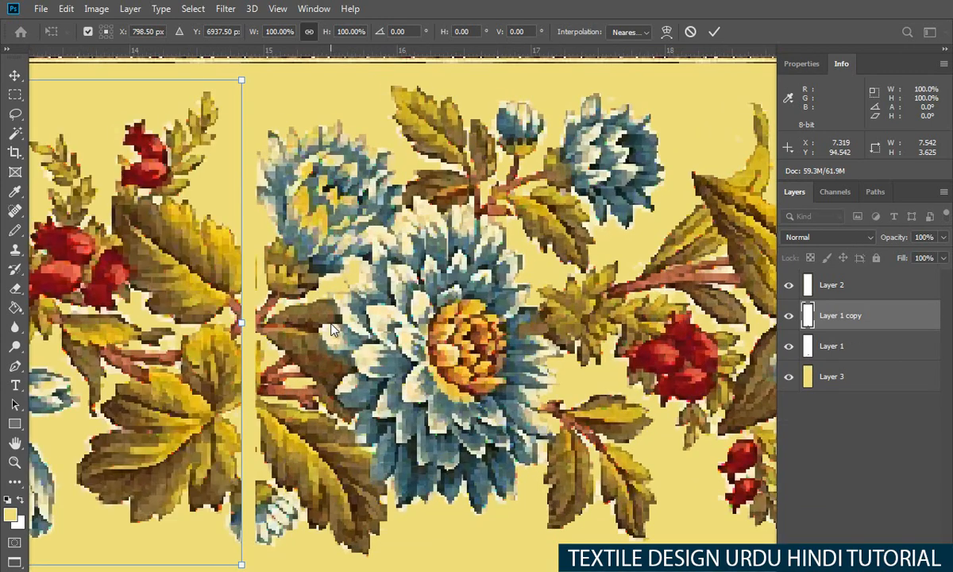
{"action": "key", "text": "Return"}
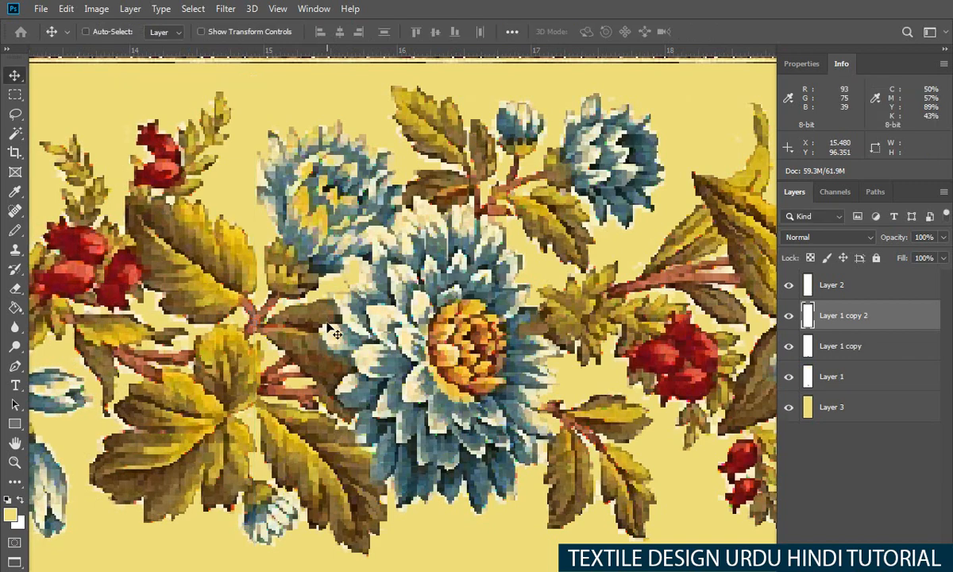
Repeat the duplicating transform until the motif copies run leftward across the bottom border band
{"action": "key", "text": "ctrl+minus"}
{"action": "key", "text": "ctrl+minus"}
{"action": "key", "text": "ctrl+minus"}
{"action": "key", "text": "ctrl+minus"}
{"action": "key", "text": "ctrl+minus"}
{"action": "key", "text": "ctrl+minus"}
{"action": "left_click_drag", "start_coordinate": [430, 347], "coordinate": [354, 321]}
{"action": "key", "text": "ctrl+alt+shift+t"}
{"action": "key", "text": "ctrl+alt+shift+t"}
{"action": "key", "text": "ctrl+alt+shift+t"}
Merge all the repeated motif copies into the single layer Layer 1 copy
{"action": "key", "text": "ctrl+e"}
{"action": "key", "text": "ctrl+e"}
{"action": "key", "text": "ctrl+e"}
{"action": "key", "text": "ctrl+e"}
{"action": "key", "text": "ctrl+e"}
Lasso the part of the floral row beyond its last large blue flower at the right end and delete it
{"action": "scroll", "coordinate": [458, 320], "scroll_direction": "up", "scroll_amount": 2}
{"action": "left_click_drag", "start_coordinate": [530, 328], "coordinate": [276, 335]}
{"action": "scroll", "coordinate": [568, 323], "scroll_direction": "up", "scroll_amount": 4}
{"action": "scroll", "coordinate": [373, 343], "scroll_direction": "down", "scroll_amount": 4}
{"action": "mouse_move", "coordinate": [372, 345]}
{"action": "left_mouse_down"}
{"action": "mouse_move", "coordinate": [249, 365]}
{"action": "mouse_move", "coordinate": [265, 362]}
{"action": "mouse_move", "coordinate": [274, 395]}
{"action": "left_mouse_up"}
{"action": "key", "text": "l"}
{"action": "scroll", "coordinate": [415, 328], "scroll_direction": "up", "scroll_amount": 3}
{"action": "scroll", "coordinate": [274, 395], "scroll_direction": "up", "scroll_amount": 3}
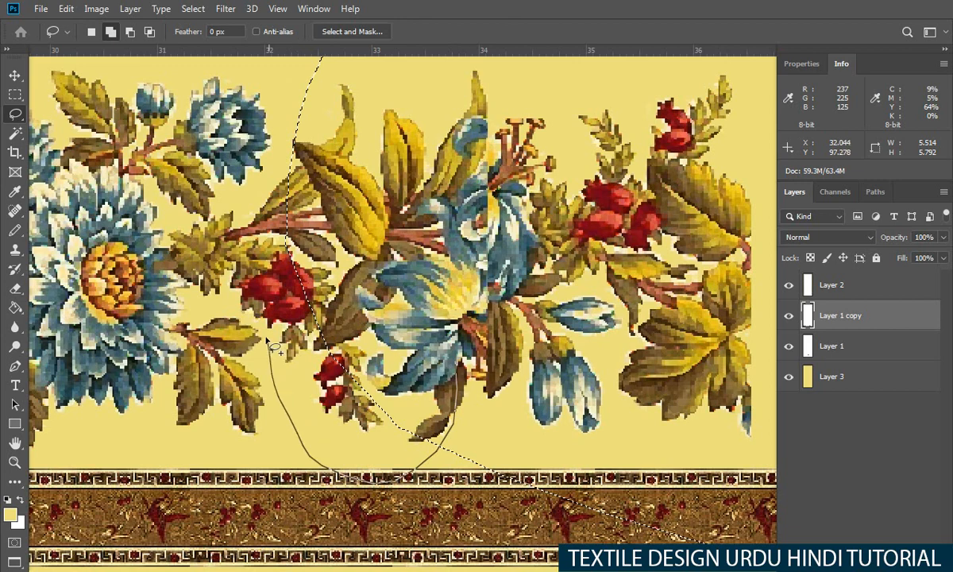
{"action": "left_click_drag", "start_coordinate": [236, 316], "coordinate": [310, 419]}
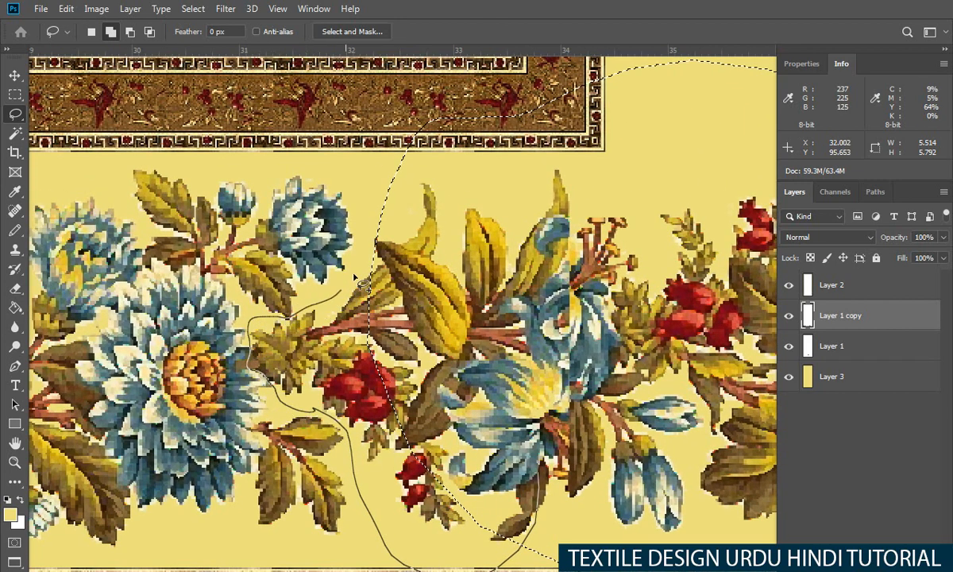
{"action": "scroll", "coordinate": [428, 249], "scroll_direction": "down", "scroll_amount": 5}
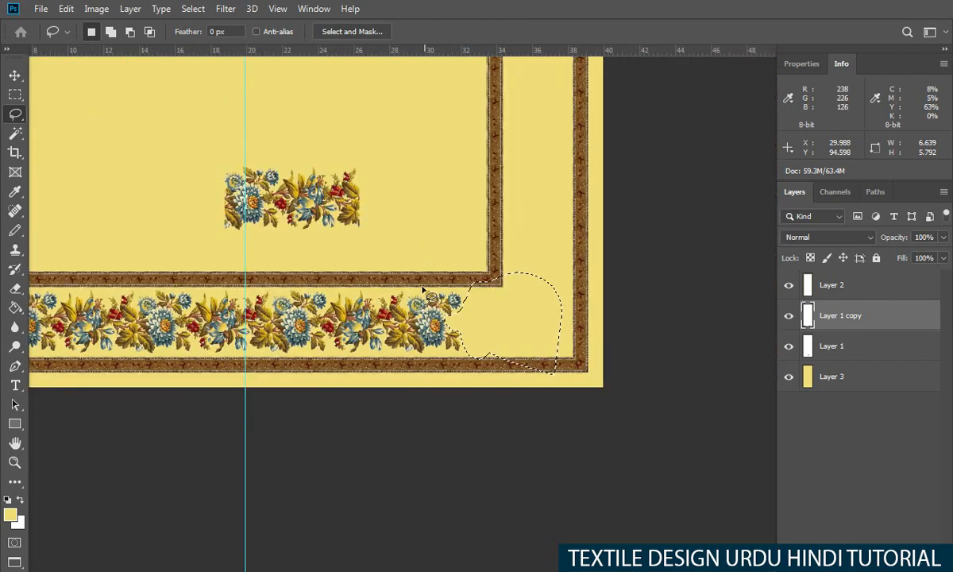
Move the trimmed floral row right so its end flower sits near the bottom-right corner of the frame
{"action": "key", "text": "v"}
{"action": "mouse_move", "coordinate": [427, 339]}
{"action": "left_mouse_down"}
{"action": "mouse_move", "coordinate": [535, 338]}
{"action": "mouse_move", "coordinate": [476, 326]}
{"action": "mouse_move", "coordinate": [489, 317]}
{"action": "mouse_move", "coordinate": [432, 329]}
{"action": "left_mouse_up"}
{"action": "scroll", "coordinate": [536, 332], "scroll_direction": "up", "scroll_amount": 2}
{"action": "scroll", "coordinate": [541, 331], "scroll_direction": "up", "scroll_amount": 2}
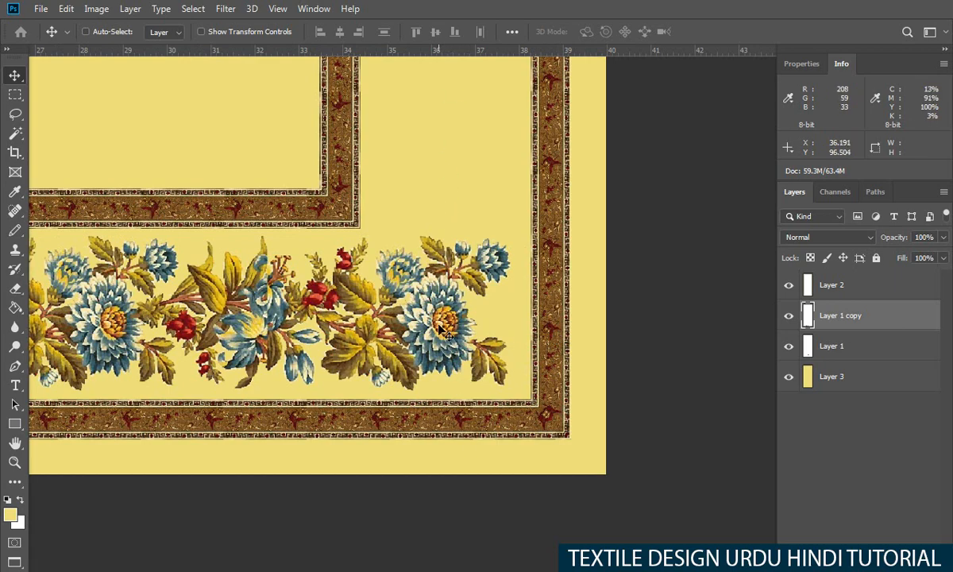
{"action": "left_click_drag", "start_coordinate": [439, 328], "coordinate": [432, 328]}
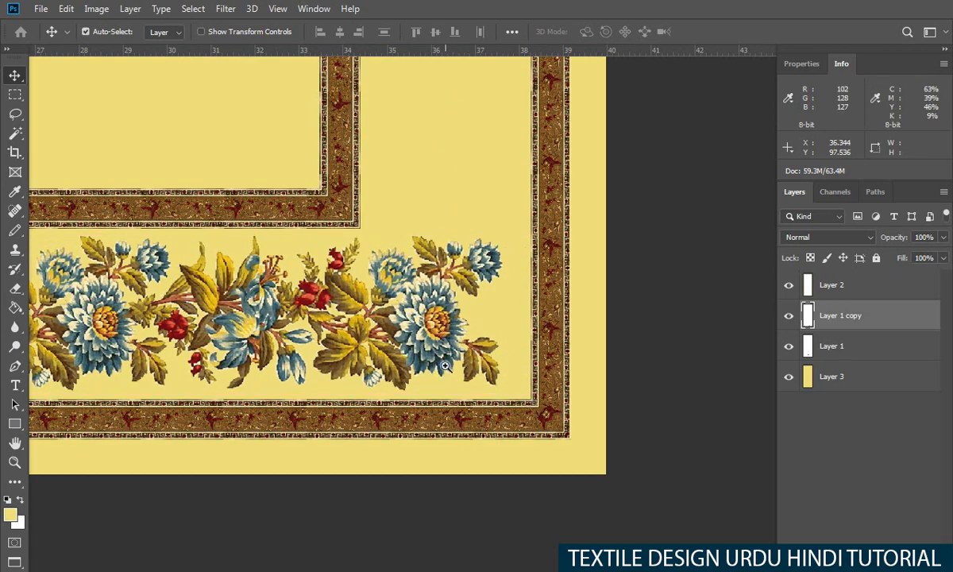
Lasso and delete the leaf sprig to the lower right of the row's end flower, then deselect
{"action": "left_click", "coordinate": [446, 365]}
{"action": "key", "text": "l"}
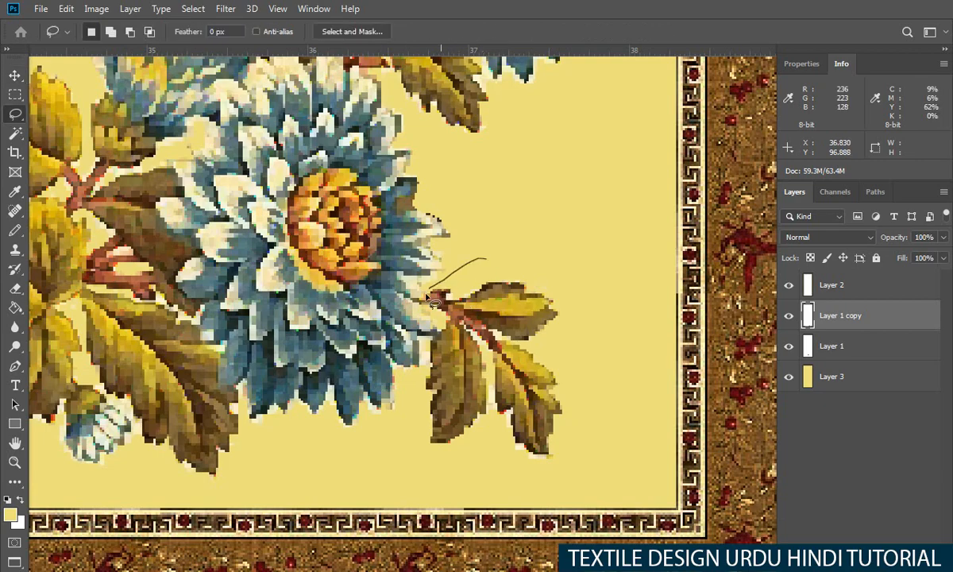
{"action": "left_click_drag", "start_coordinate": [457, 490], "coordinate": [575, 208]}
{"action": "key", "text": "Delete"}
{"action": "key", "text": "ctrl+minus"}
{"action": "key", "text": "ctrl+minus"}
{"action": "key", "text": "ctrl+minus"}
{"action": "key", "text": "ctrl+minus"}
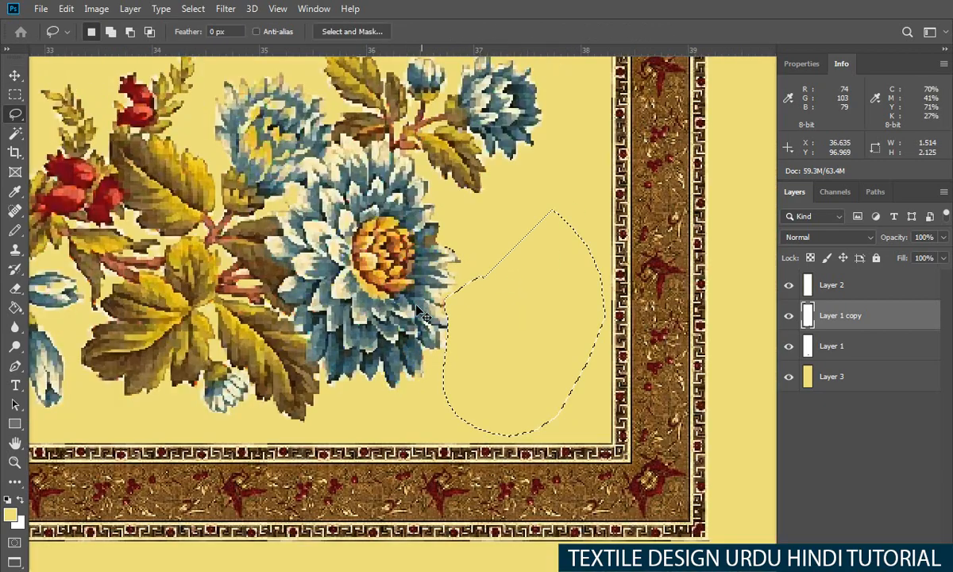
{"action": "key", "text": "ctrl+d"}
Lasso and delete the sprig with the small blue flower and bud above the row's end flower, then deselect
{"action": "left_click", "coordinate": [456, 253], "text": "ctrl"}
{"action": "left_click", "coordinate": [459, 254], "text": "ctrl"}
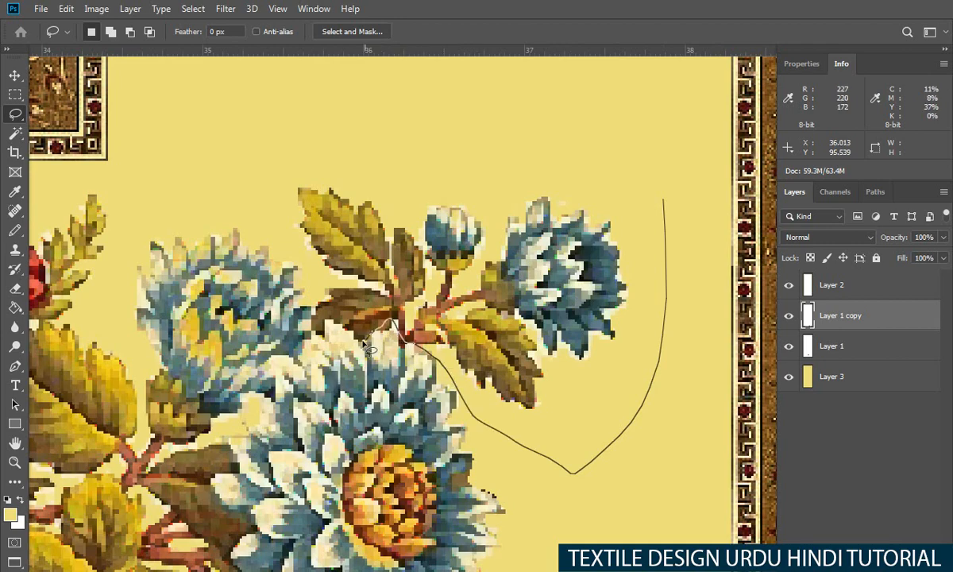
{"action": "mouse_move", "coordinate": [312, 286]}
{"action": "left_mouse_down"}
{"action": "mouse_move", "coordinate": [542, 201]}
{"action": "mouse_move", "coordinate": [504, 191]}
{"action": "left_mouse_up"}
{"action": "key", "text": "ctrl+minus"}
{"action": "key", "text": "ctrl+minus"}
{"action": "key", "text": "ctrl+minus"}
{"action": "key", "text": "ctrl+minus"}
{"action": "key", "text": "ctrl+d"}
Move the floral row further right so its end flower fills the bottom-right corner of the band
{"action": "left_click", "coordinate": [442, 362], "text": "ctrl"}
{"action": "left_click", "coordinate": [442, 362], "text": "ctrl"}
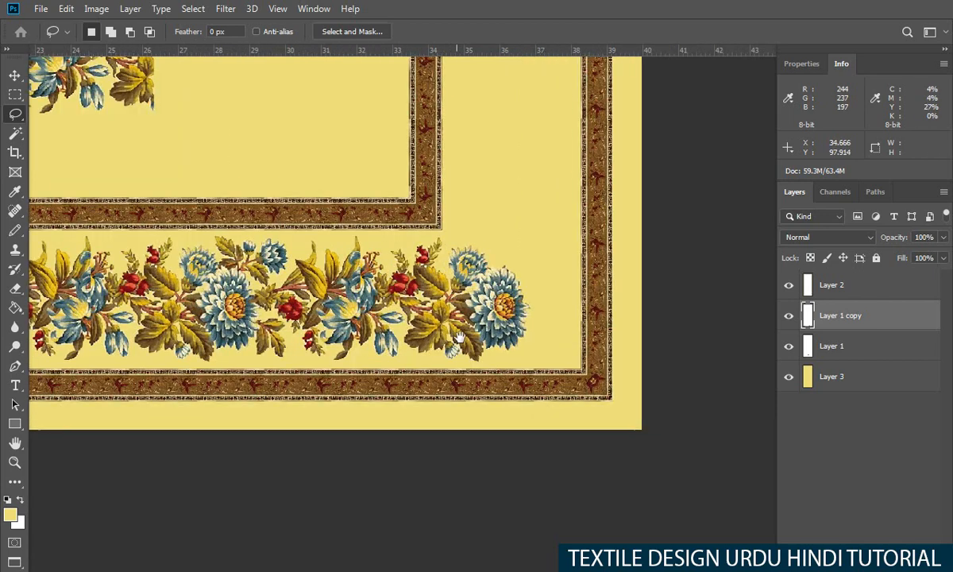
{"action": "key", "text": "v"}
{"action": "left_click_drag", "start_coordinate": [460, 316], "coordinate": [525, 316]}
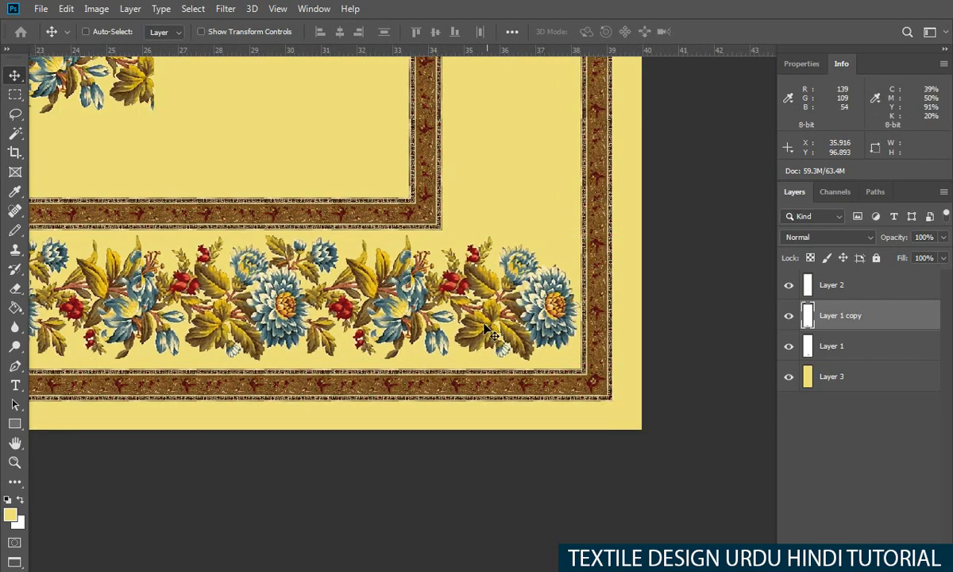
Create a copy of the floral row rotated 90° counter clockwise and place it in the right border band
{"action": "key", "text": "ctrl+minus"}
{"action": "key", "text": "ctrl+minus"}
{"action": "key", "text": "ctrl+minus"}
{"action": "key", "text": "ctrl+minus"}
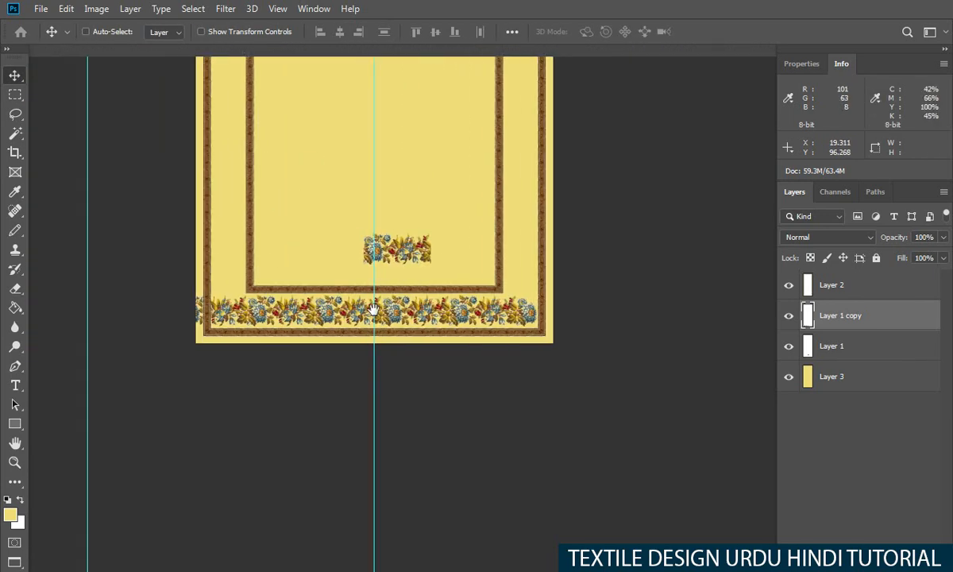
{"action": "key", "text": "ctrl+plus"}
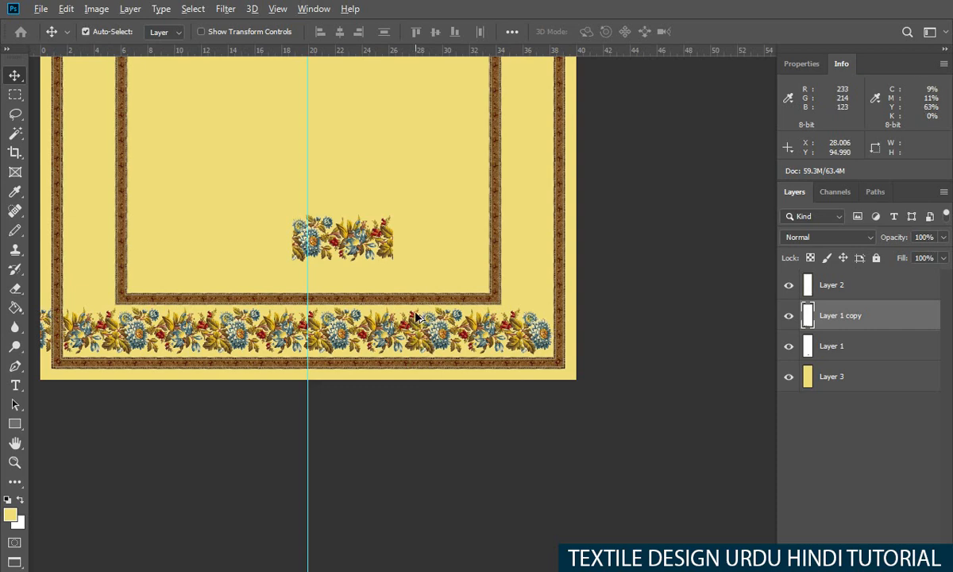
{"action": "key", "text": "ctrl+t"}
{"action": "right_click", "coordinate": [407, 274]}
{"action": "left_click", "coordinate": [480, 438]}
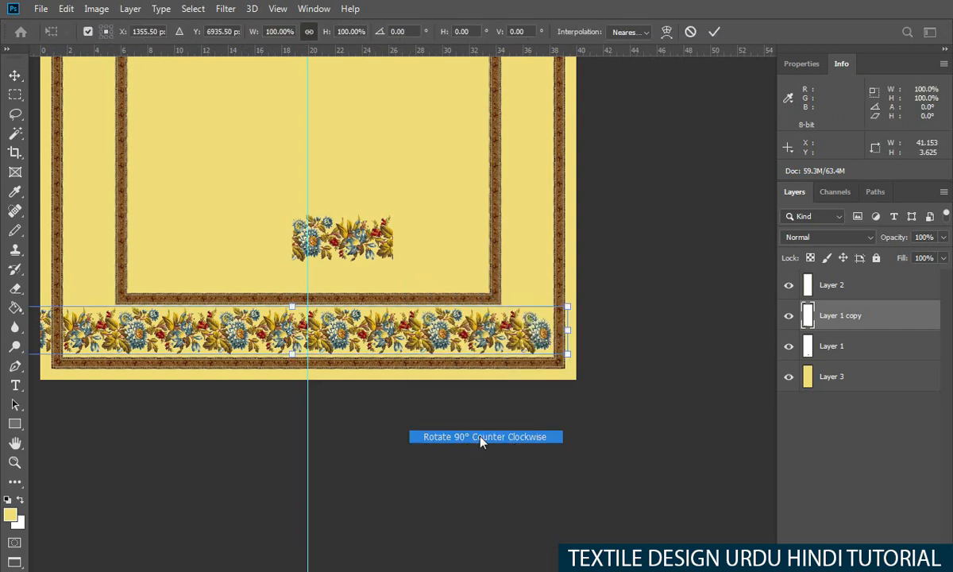
{"action": "key", "text": "Return"}
{"action": "key", "text": "ctrl+minus"}
{"action": "key", "text": "ctrl+minus"}
{"action": "left_click_drag", "start_coordinate": [363, 366], "coordinate": [468, 369]}
Lasso and delete the blue flowers and leaves at the lower end of the vertical floral strip, then deselect
{"action": "scroll", "coordinate": [500, 287], "scroll_direction": "up", "scroll_amount": 4}
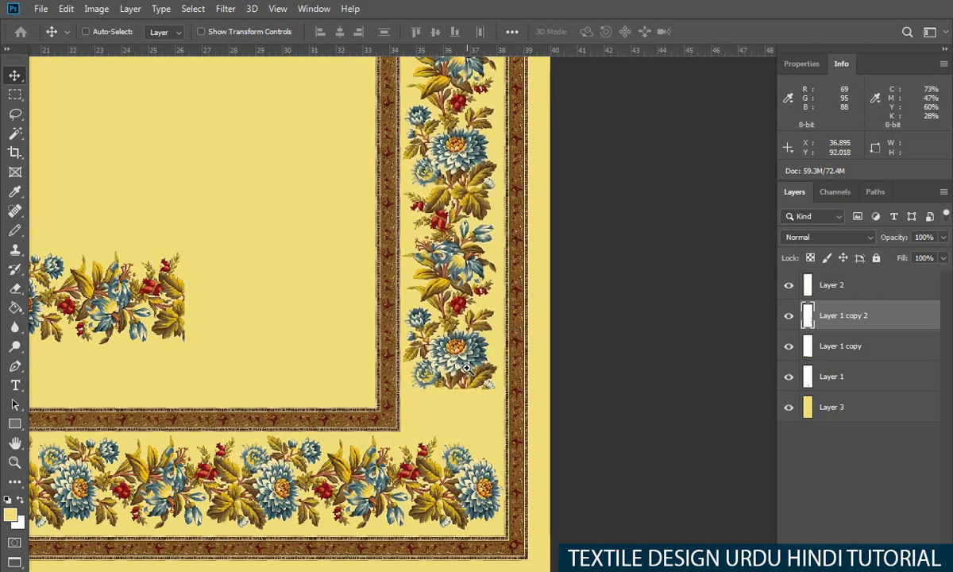
{"action": "scroll", "coordinate": [469, 369], "scroll_direction": "up", "scroll_amount": 2}
{"action": "key", "text": "l"}
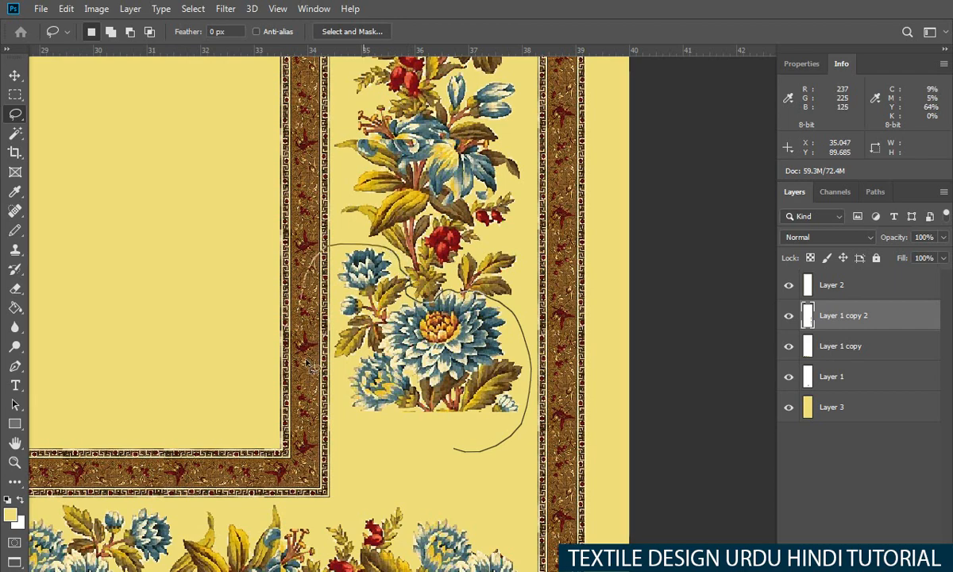
{"action": "left_click_drag", "start_coordinate": [306, 362], "coordinate": [466, 417]}
{"action": "key", "text": "Delete"}
{"action": "left_click_drag", "start_coordinate": [363, 451], "coordinate": [345, 371]}
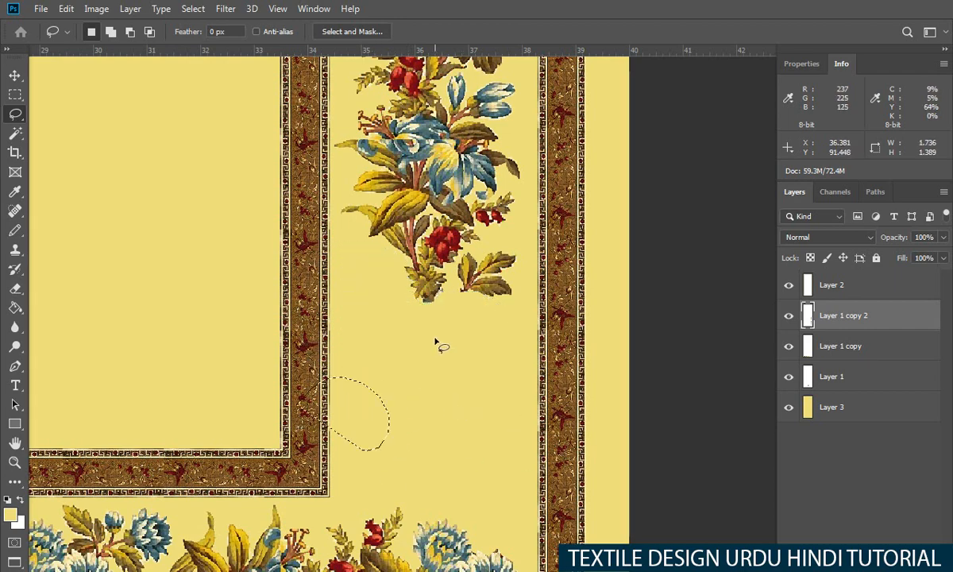
{"action": "key", "text": "ctrl+minus"}
{"action": "key", "text": "ctrl+minus"}
{"action": "key", "text": "ctrl+d"}
Move the vertical strip down to meet the corner flower and place its layer below Layer 1 copy
{"action": "key", "text": "ctrl+plus"}
{"action": "key", "text": "v"}
{"action": "right_click", "coordinate": [421, 205]}
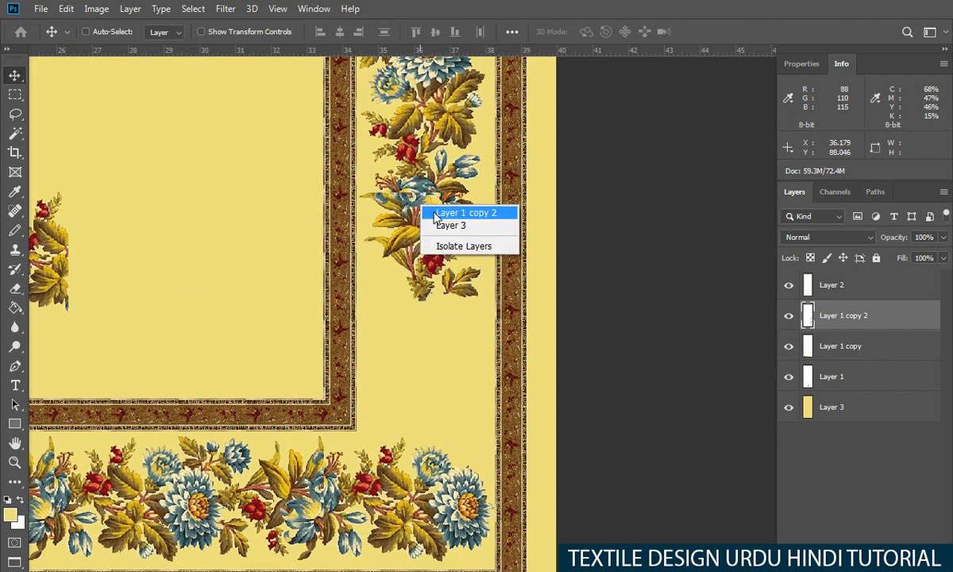
{"action": "left_click", "coordinate": [436, 215]}
{"action": "left_click_drag", "start_coordinate": [435, 219], "coordinate": [431, 391]}
{"action": "left_click_drag", "start_coordinate": [803, 310], "coordinate": [805, 358]}
Select the bottom row's layer, Layer 1 copy, and nudge it slightly left within the band
{"action": "scroll", "coordinate": [429, 397], "scroll_direction": "up", "scroll_amount": 1}
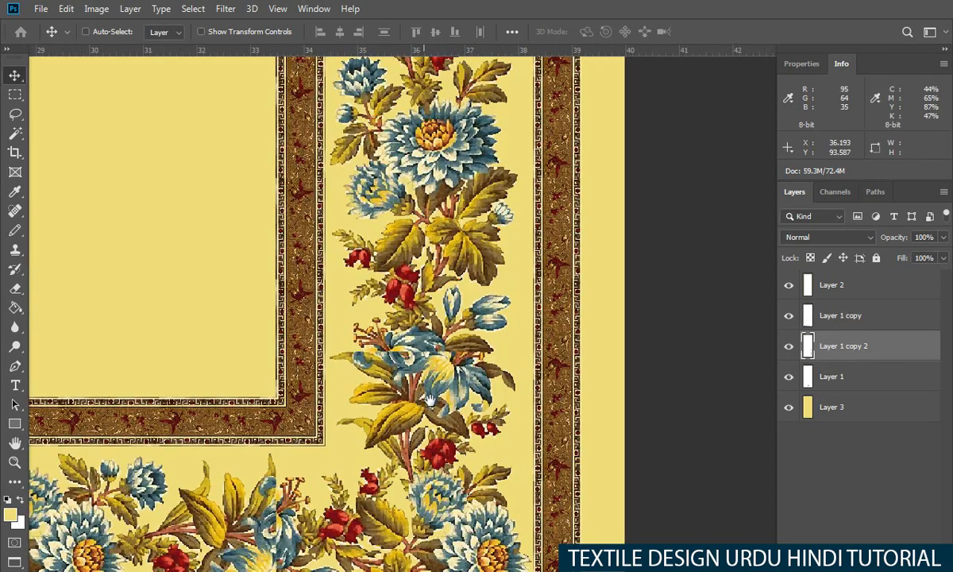
{"action": "scroll", "coordinate": [438, 378], "scroll_direction": "down", "scroll_amount": 3}
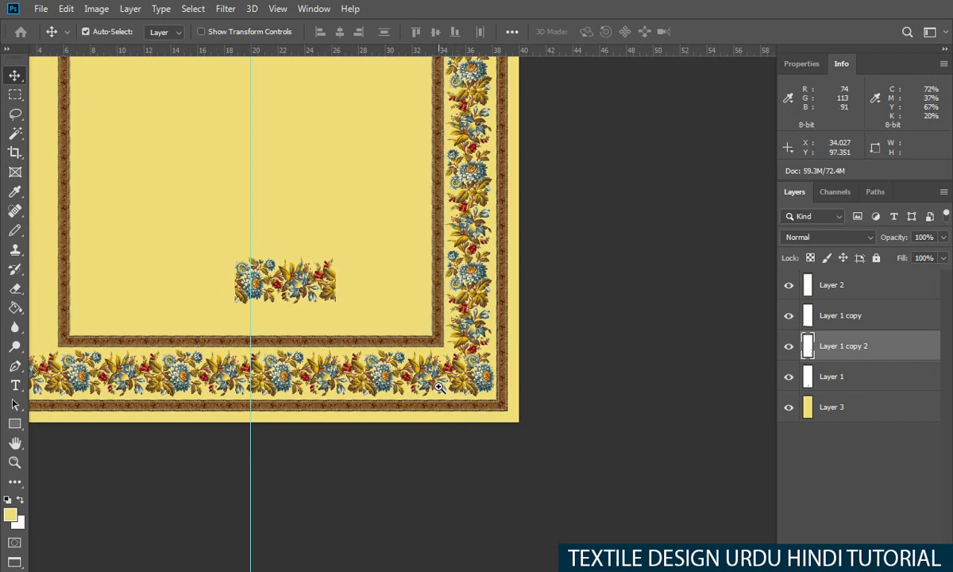
{"action": "scroll", "coordinate": [439, 387], "scroll_direction": "up", "scroll_amount": 1}
{"action": "scroll", "coordinate": [478, 375], "scroll_direction": "up", "scroll_amount": 2}
{"action": "right_click", "coordinate": [511, 367]}
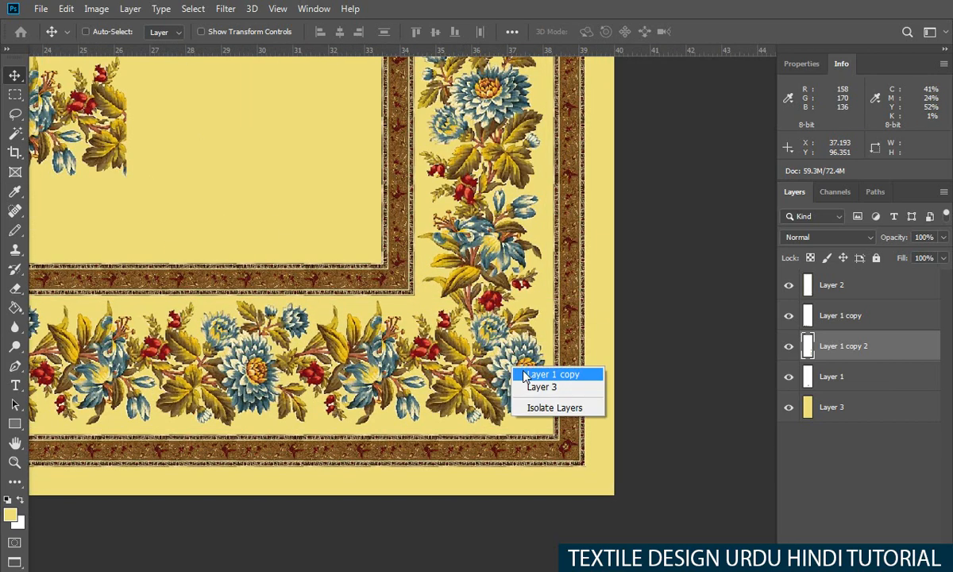
{"action": "left_click", "coordinate": [525, 375]}
{"action": "key", "text": "Left"}
{"action": "key", "text": "Left"}
{"action": "key", "text": "Left"}
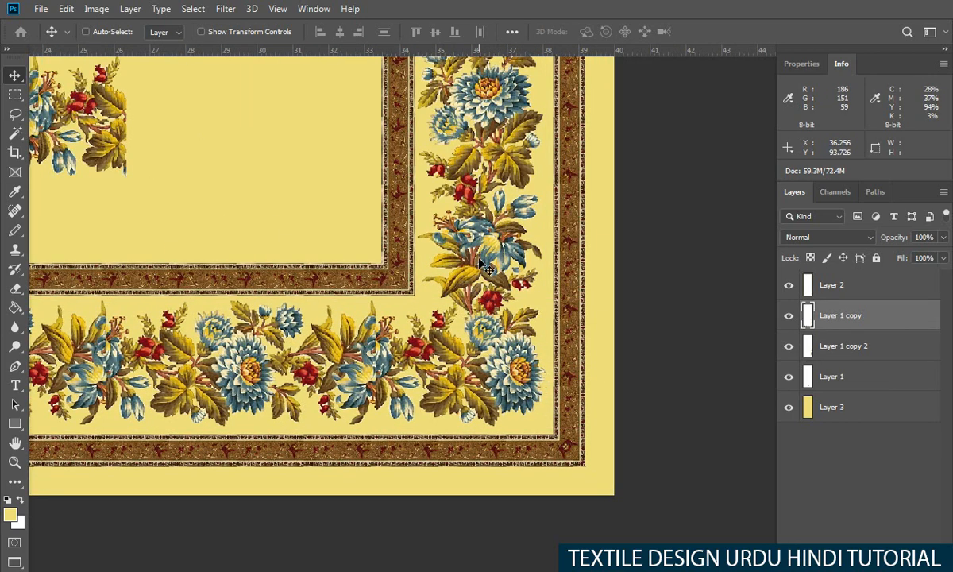
Select the vertical strip's layer, Layer 1 copy 2, and shift it slightly down toward the corner flower
{"action": "right_click", "coordinate": [495, 241]}
{"action": "left_click", "coordinate": [516, 249]}
{"action": "left_click_drag", "start_coordinate": [496, 244], "coordinate": [497, 253]}
{"action": "scroll", "coordinate": [499, 257], "scroll_direction": "down", "scroll_amount": 5}
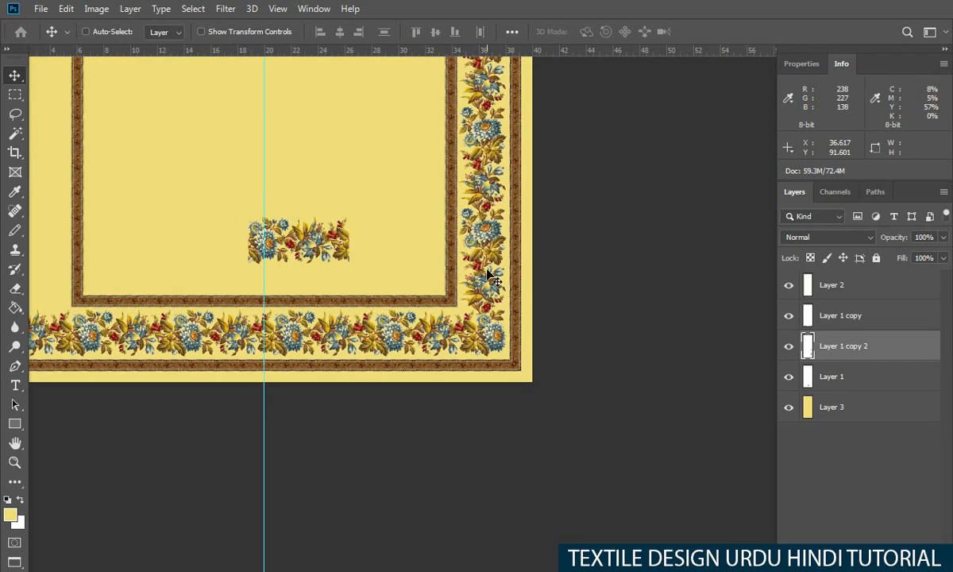
Marquee-select the upper part of the vertical floral strip and copy it into the empty centre field, then deselect
{"action": "scroll", "coordinate": [445, 239], "scroll_direction": "up", "scroll_amount": 4}
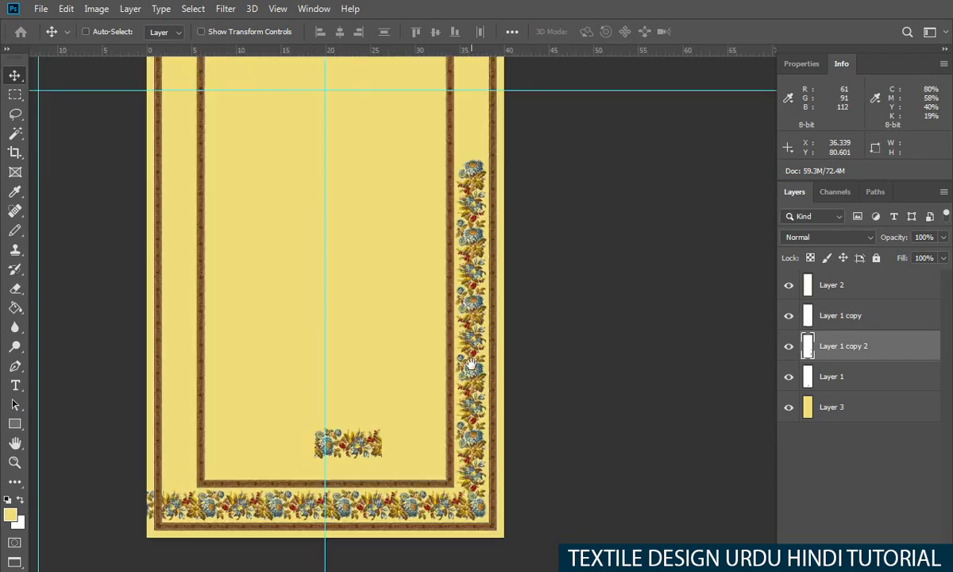
{"action": "key", "text": "m"}
{"action": "left_click_drag", "start_coordinate": [373, 143], "coordinate": [454, 347]}
{"action": "key", "text": "v"}
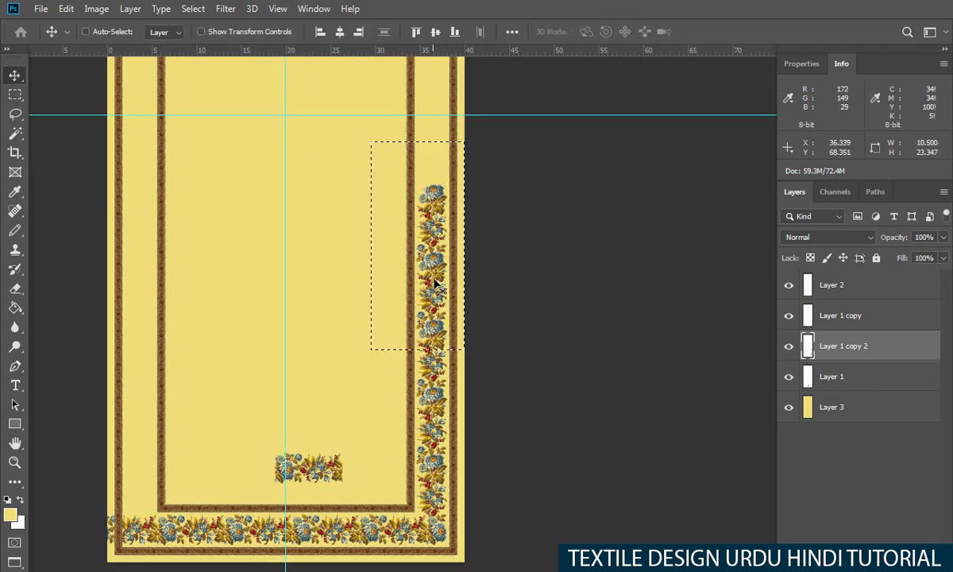
{"action": "left_click_drag", "start_coordinate": [442, 285], "coordinate": [338, 286]}
{"action": "key", "text": "ctrl+d"}
{"action": "scroll", "coordinate": [386, 286], "scroll_direction": "up", "scroll_amount": 3}
{"action": "key", "text": "m"}
{"action": "left_click_drag", "start_coordinate": [452, 328], "coordinate": [423, 370]}
{"action": "left_click_drag", "start_coordinate": [372, 128], "coordinate": [481, 200]}
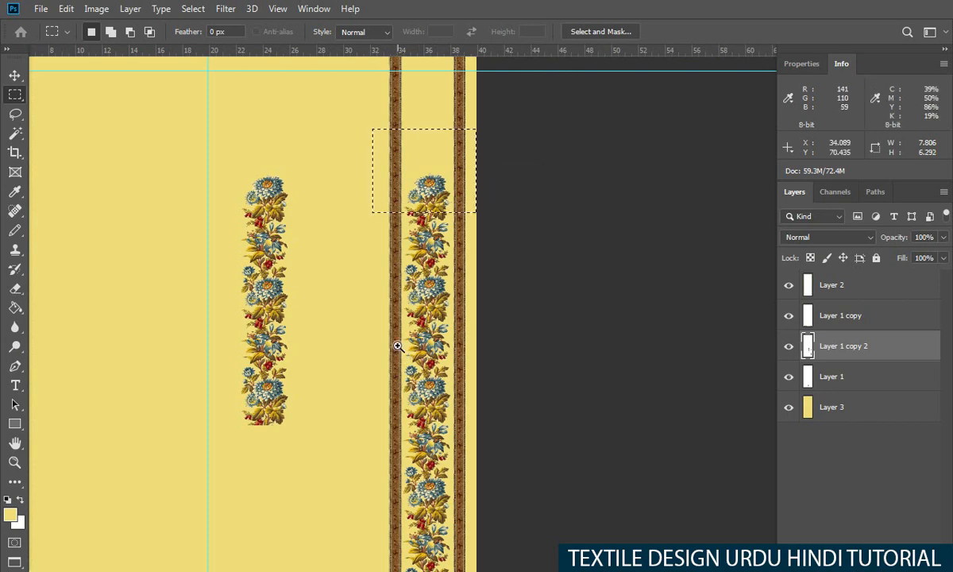
{"action": "left_click", "coordinate": [397, 346], "text": "ctrl"}
{"action": "key", "text": "ctrl+d"}
{"action": "left_click_drag", "start_coordinate": [372, 345], "coordinate": [342, 348]}
{"action": "left_click_drag", "start_coordinate": [368, 354], "coordinate": [399, 295]}
{"action": "left_click_drag", "start_coordinate": [383, 121], "coordinate": [481, 456]}
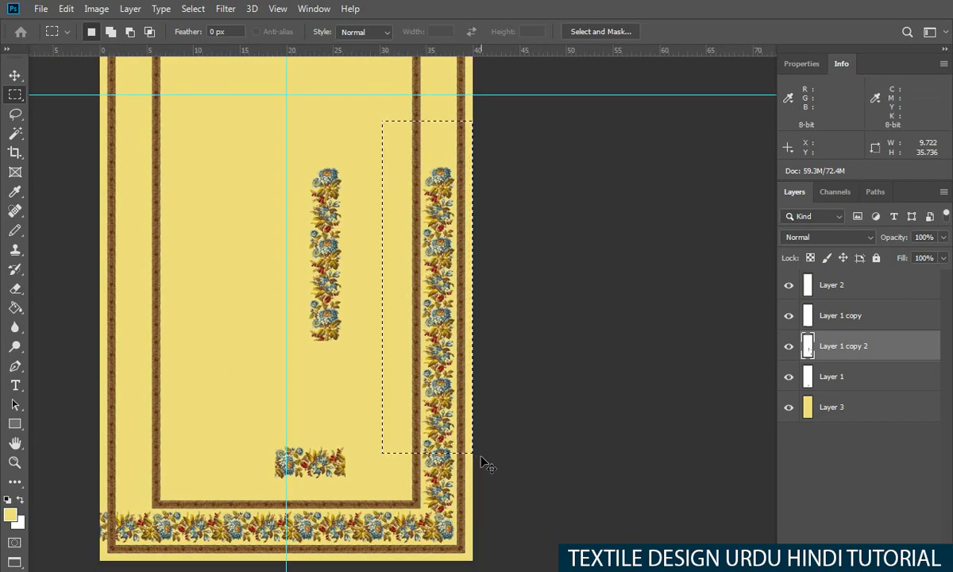
{"action": "key", "text": "ctrl+t"}
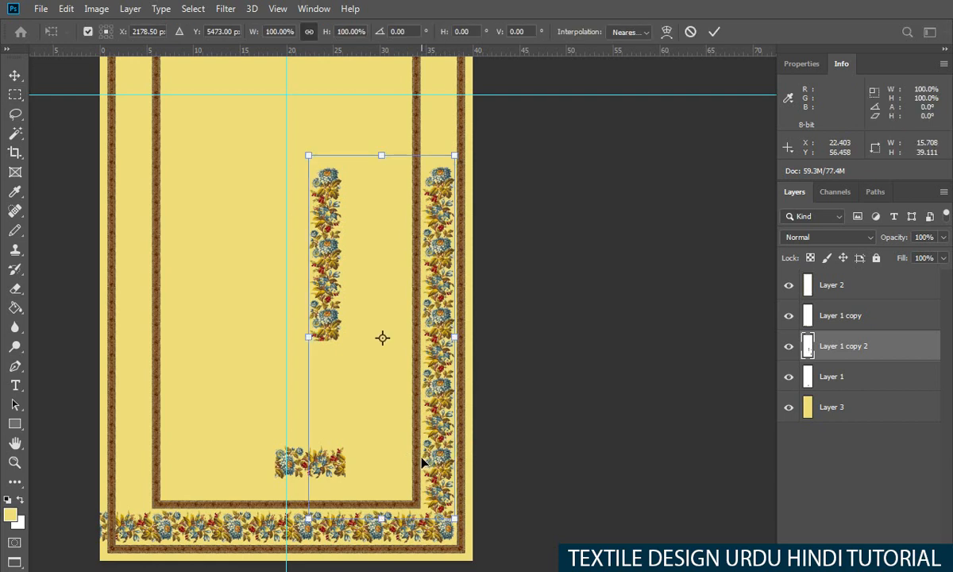
{"action": "key", "text": "Escape"}
{"action": "key", "text": "v"}
{"action": "left_click_drag", "start_coordinate": [421, 463], "coordinate": [407, 414]}
{"action": "key", "text": "ctrl+z"}
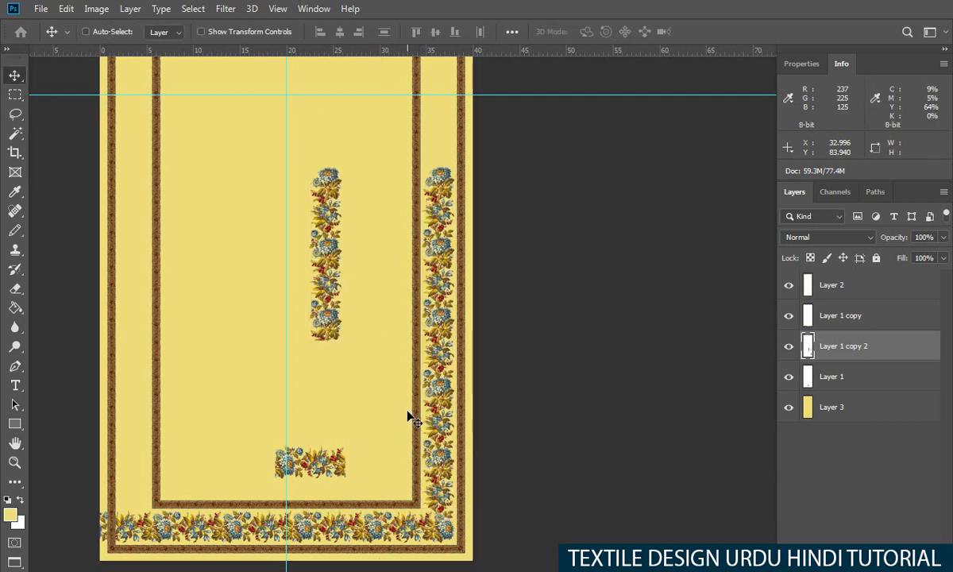
Marquee-select the vertical strip in the right band and duplicate it upward, lining up the flowers where the pieces meet
{"action": "key", "text": "m"}
{"action": "left_click_drag", "start_coordinate": [383, 144], "coordinate": [471, 496]}
{"action": "key", "text": "v"}
{"action": "left_click_drag", "start_coordinate": [430, 465], "coordinate": [436, 196]}
{"action": "scroll", "coordinate": [435, 199], "scroll_direction": "up", "scroll_amount": 4}
{"action": "left_click_drag", "start_coordinate": [433, 348], "coordinate": [453, 378]}
{"action": "left_click_drag", "start_coordinate": [409, 282], "coordinate": [495, 282]}
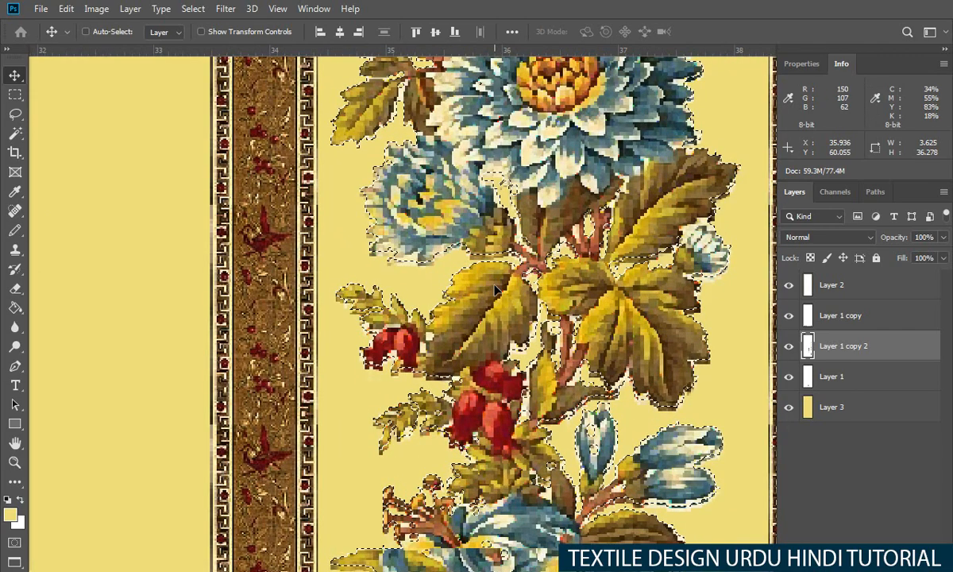
{"action": "left_click_drag", "start_coordinate": [424, 271], "coordinate": [294, 308]}
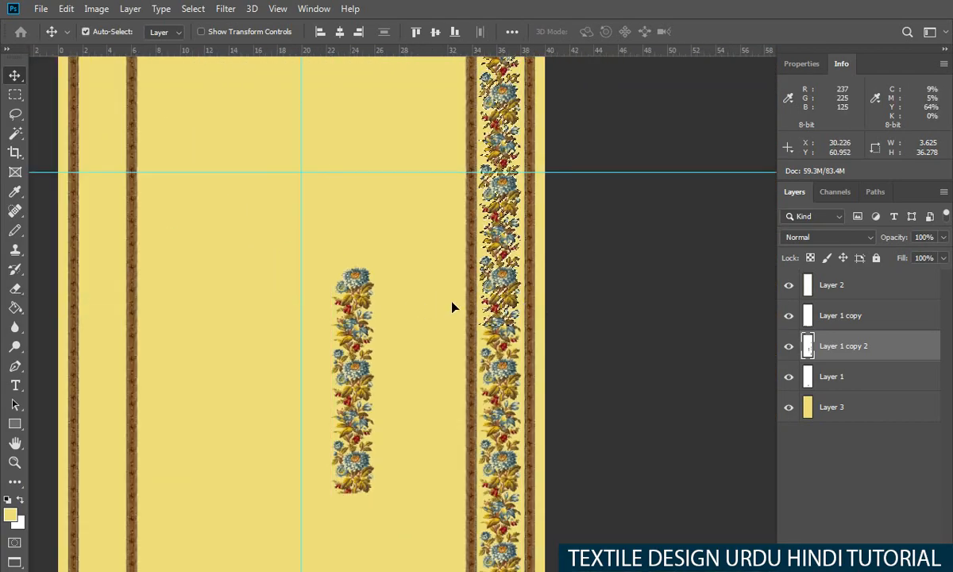
Duplicate the selected strip piece upward again to fill the right band to the top, nudge it up into alignment and deselect
{"action": "left_click_drag", "start_coordinate": [485, 308], "coordinate": [447, 284]}
{"action": "left_click_drag", "start_coordinate": [446, 284], "coordinate": [496, 204]}
{"action": "key", "text": "Up"}
{"action": "key", "text": "Up"}
{"action": "key", "text": "Up"}
{"action": "key", "text": "Up"}
{"action": "left_click_drag", "start_coordinate": [528, 236], "coordinate": [462, 286]}
{"action": "key", "text": "ctrl+d"}
Lasso and delete the leaves and red berries just above the topmost full blue flower of the vertical strip, then deselect
{"action": "left_click_drag", "start_coordinate": [462, 208], "coordinate": [441, 397]}
{"action": "left_click_drag", "start_coordinate": [441, 396], "coordinate": [497, 229]}
{"action": "left_click_drag", "start_coordinate": [497, 229], "coordinate": [428, 445]}
{"action": "left_click_drag", "start_coordinate": [455, 386], "coordinate": [483, 386]}
{"action": "left_click_drag", "start_coordinate": [483, 385], "coordinate": [479, 450]}
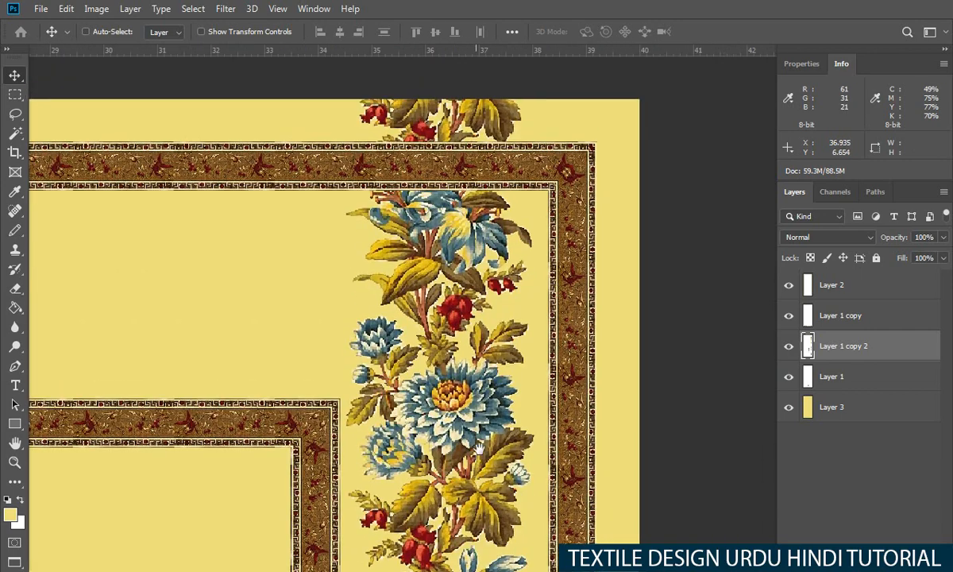
{"action": "key", "text": "l"}
{"action": "left_click", "coordinate": [462, 372], "text": "ctrl"}
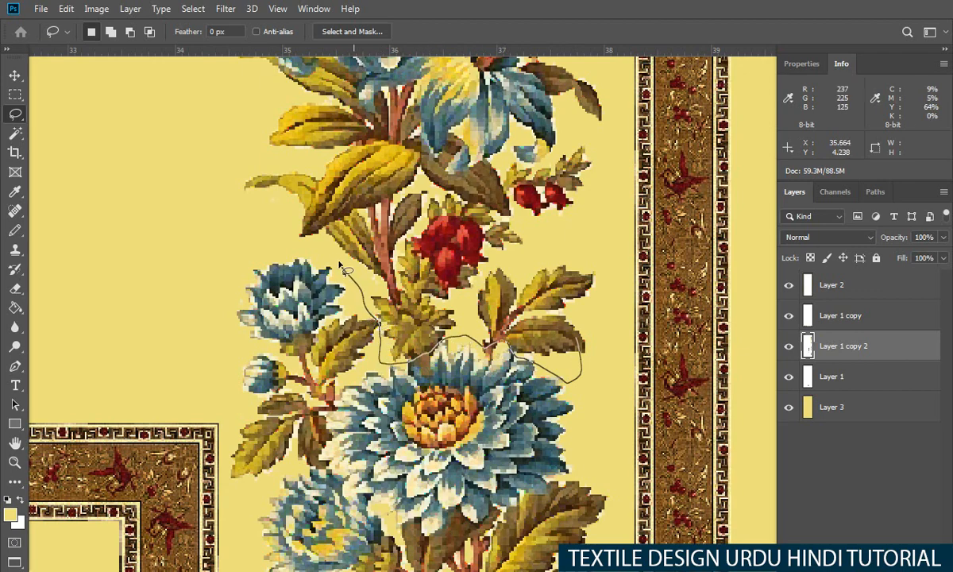
{"action": "left_click_drag", "start_coordinate": [589, 130], "coordinate": [616, 302]}
{"action": "key", "text": "Delete"}
{"action": "key", "text": "ctrl+minus"}
{"action": "key", "text": "ctrl+minus"}
{"action": "key", "text": "ctrl+minus"}
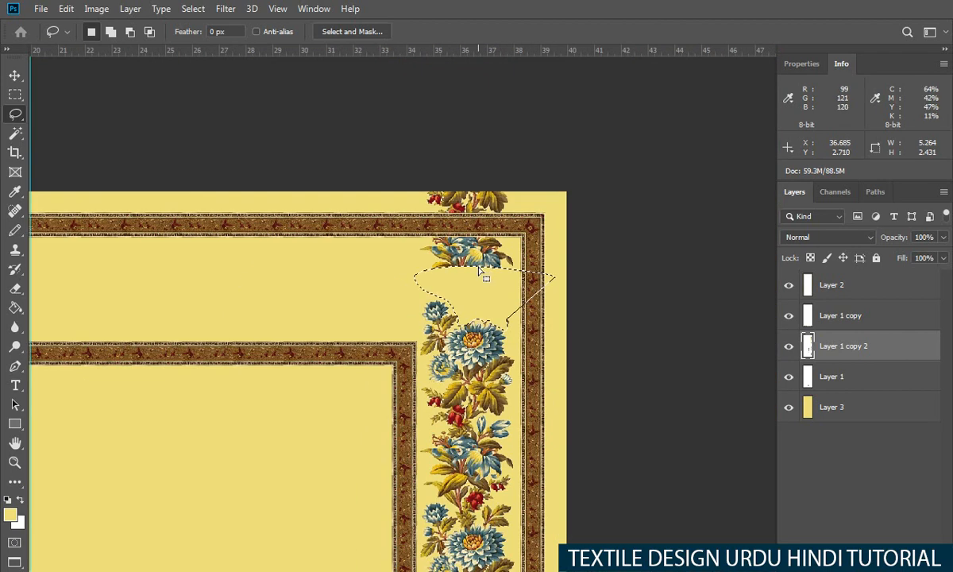
{"action": "left_click_drag", "start_coordinate": [482, 277], "coordinate": [477, 296]}
{"action": "key", "text": "ctrl+d"}
Lasso and delete the leftover flowers at the top edge and the small blue buds and leaves beside the topmost flower
{"action": "scroll", "coordinate": [521, 356], "scroll_direction": "up", "scroll_amount": 2}
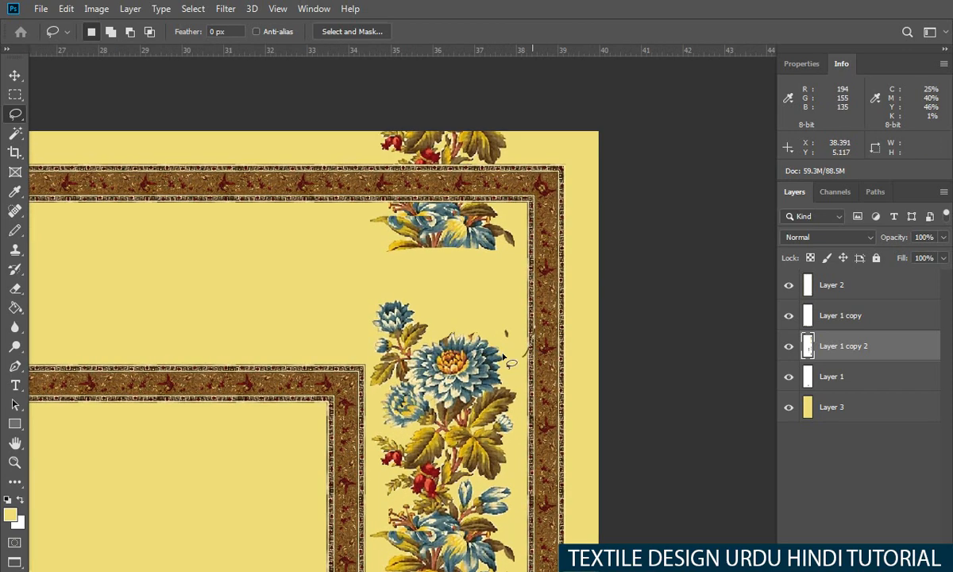
{"action": "left_click_drag", "start_coordinate": [739, 95], "coordinate": [739, 95]}
{"action": "scroll", "coordinate": [476, 310], "scroll_direction": "down", "scroll_amount": 1}
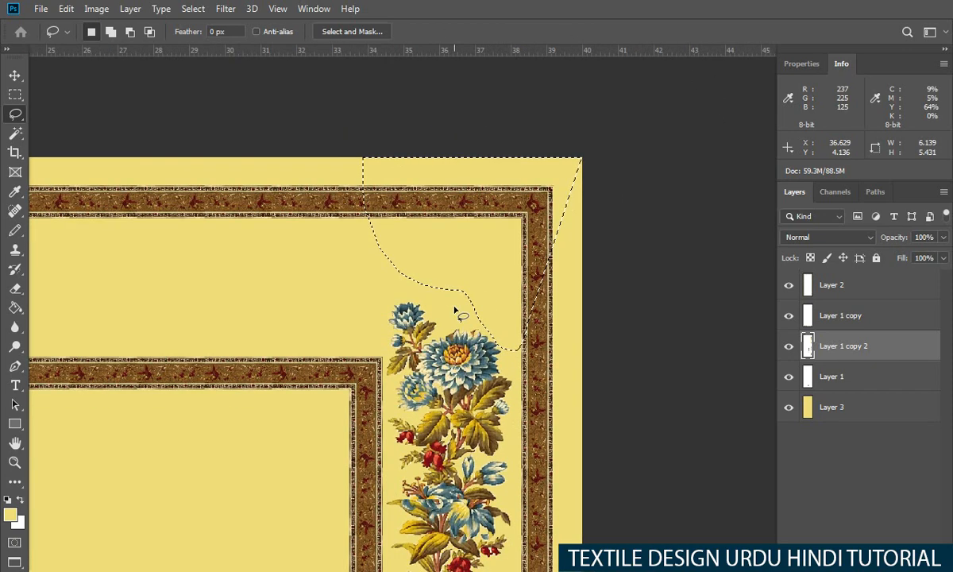
{"action": "scroll", "coordinate": [466, 364], "scroll_direction": "up", "scroll_amount": 4}
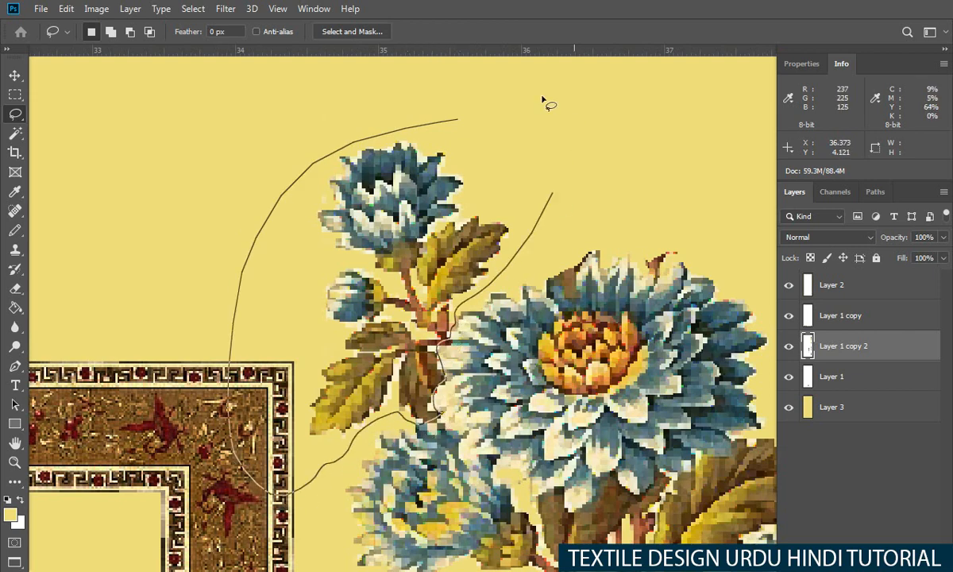
{"action": "left_click_drag", "start_coordinate": [548, 103], "coordinate": [549, 104]}
{"action": "scroll", "coordinate": [402, 208], "scroll_direction": "down", "scroll_amount": 8}
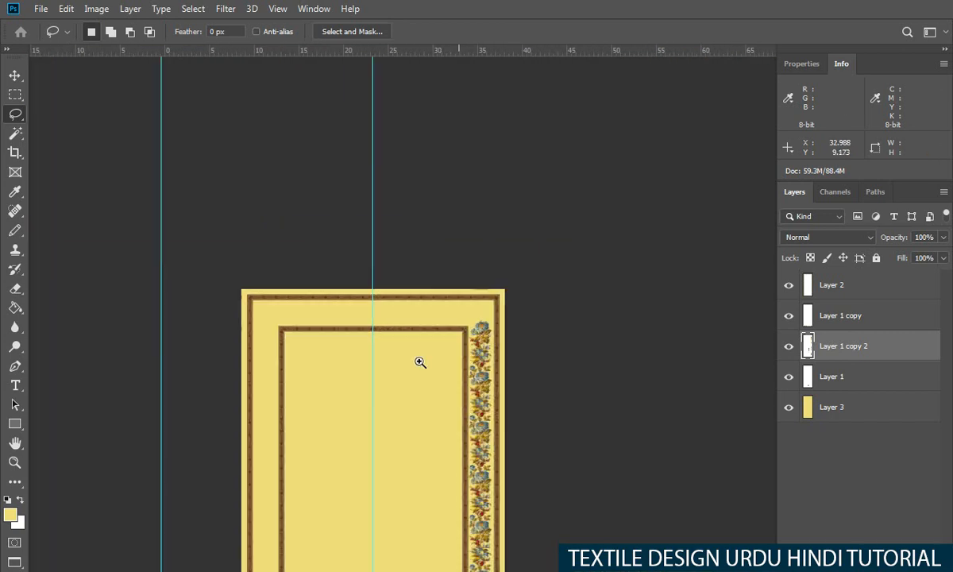
Select the whole vertical floral strip in the right band and stretch it upward to 102.97% height, toward the upper corner
{"action": "left_click_drag", "start_coordinate": [469, 464], "coordinate": [447, 274]}
{"action": "left_click_drag", "start_coordinate": [445, 419], "coordinate": [436, 255]}
{"action": "key", "text": "Return"}
{"action": "key", "text": "ctrl+minus"}
{"action": "key", "text": "ctrl+minus"}
{"action": "left_click_drag", "start_coordinate": [451, 111], "coordinate": [432, 200]}
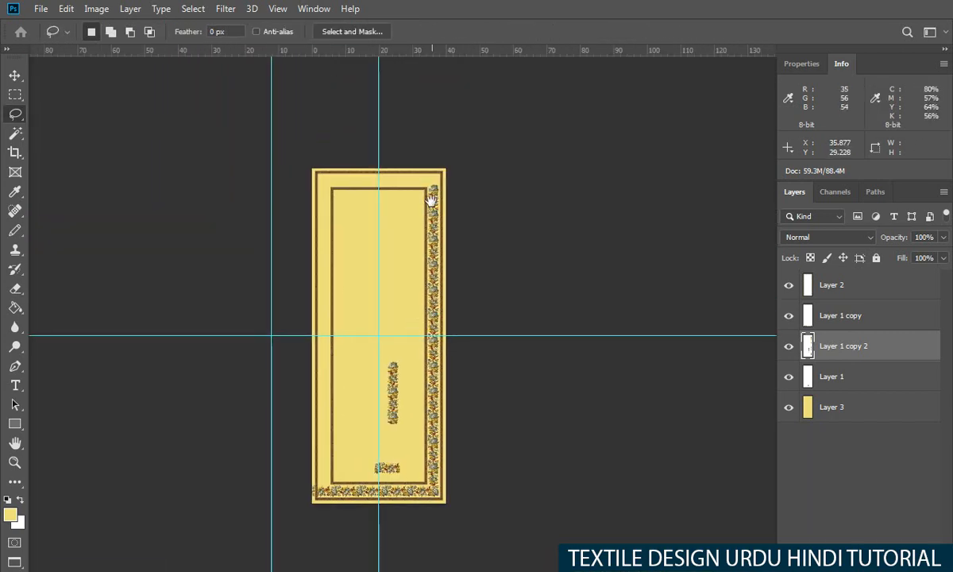
{"action": "key", "text": "m"}
{"action": "left_click_drag", "start_coordinate": [419, 149], "coordinate": [455, 520]}
{"action": "key", "text": "w"}
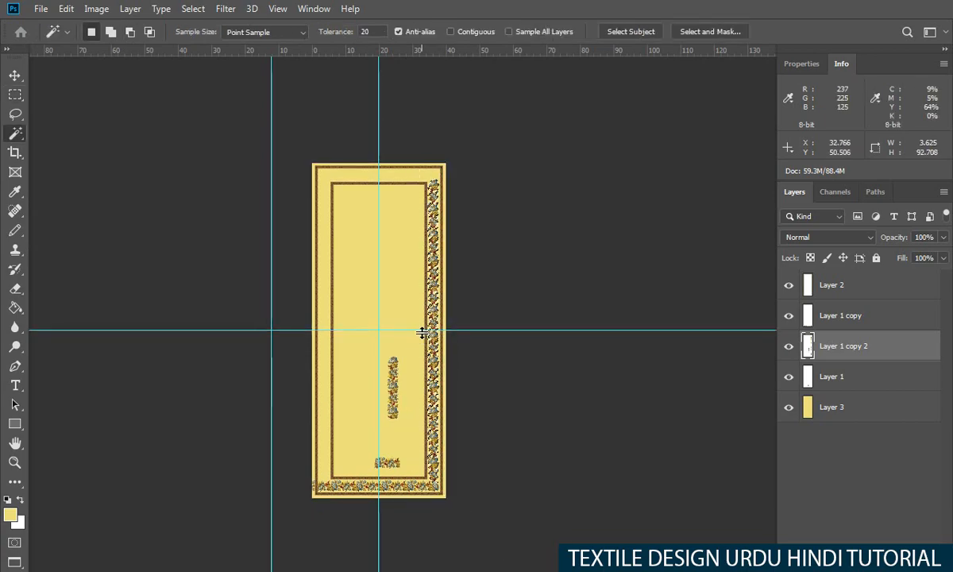
{"action": "key", "text": "ctrl+t"}
{"action": "scroll", "coordinate": [435, 330], "scroll_direction": "up", "scroll_amount": 4}
{"action": "left_click_drag", "start_coordinate": [432, 483], "coordinate": [416, 349]}
{"action": "scroll", "coordinate": [415, 497], "scroll_direction": "up", "scroll_amount": 4}
{"action": "left_click_drag", "start_coordinate": [450, 449], "coordinate": [451, 368]}
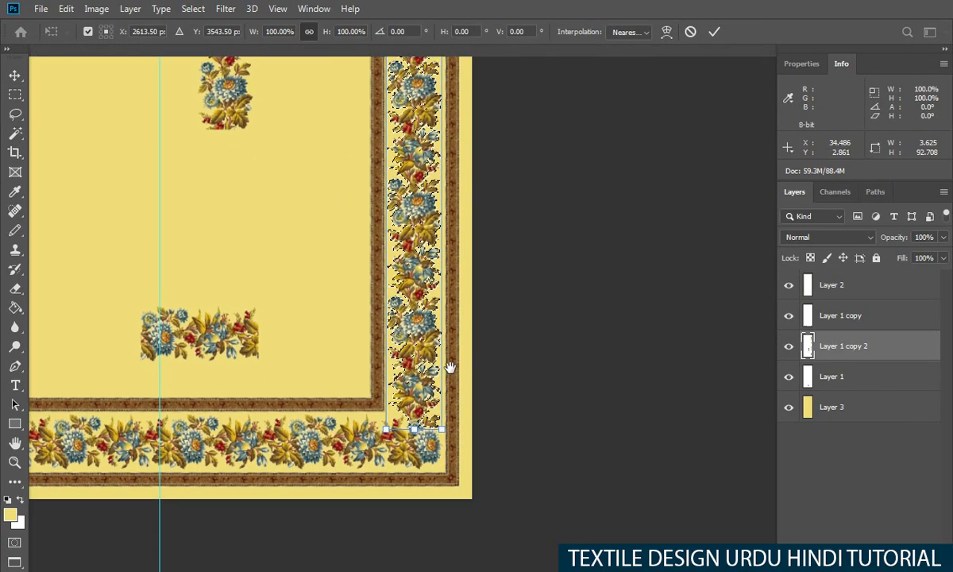
{"action": "left_click_drag", "start_coordinate": [424, 432], "coordinate": [483, 415]}
{"action": "key", "text": "Return"}
{"action": "left_click_drag", "start_coordinate": [418, 208], "coordinate": [290, 330]}
{"action": "key", "text": "ctrl+t"}
{"action": "left_click_drag", "start_coordinate": [347, 274], "coordinate": [444, 274]}
{"action": "left_click_drag", "start_coordinate": [374, 220], "coordinate": [363, 345]}
{"action": "left_click_drag", "start_coordinate": [383, 279], "coordinate": [457, 279]}
{"action": "left_click_drag", "start_coordinate": [371, 225], "coordinate": [370, 328]}
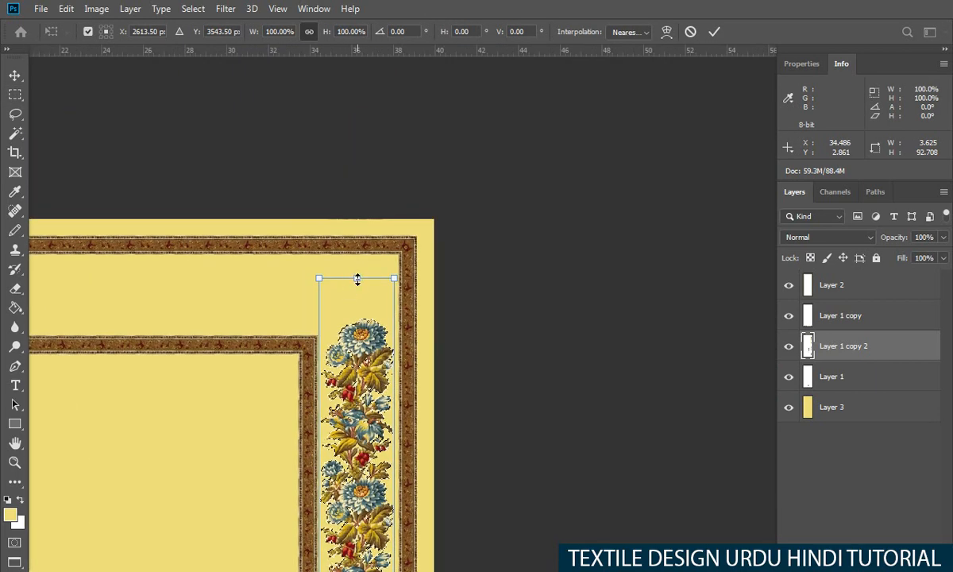
{"action": "left_click_drag", "start_coordinate": [357, 280], "coordinate": [366, 223]}
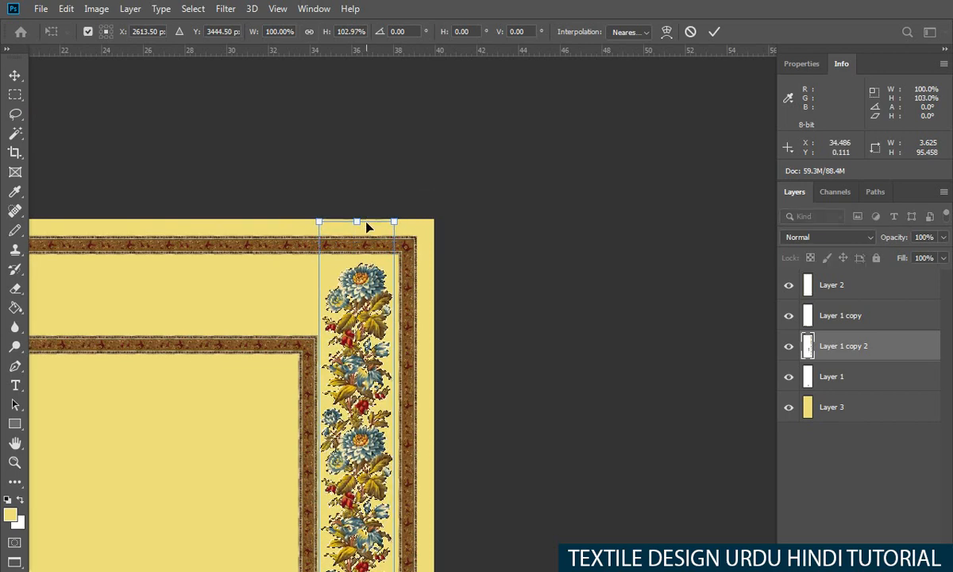
{"action": "key", "text": "Return"}
{"action": "key", "text": "ctrl+minus"}
{"action": "key", "text": "ctrl+minus"}
{"action": "key", "text": "ctrl+minus"}
{"action": "left_click_drag", "start_coordinate": [376, 430], "coordinate": [350, 429]}
{"action": "left_click_drag", "start_coordinate": [373, 421], "coordinate": [381, 231]}
{"action": "left_click_drag", "start_coordinate": [394, 385], "coordinate": [397, 250]}
{"action": "key", "text": "v"}
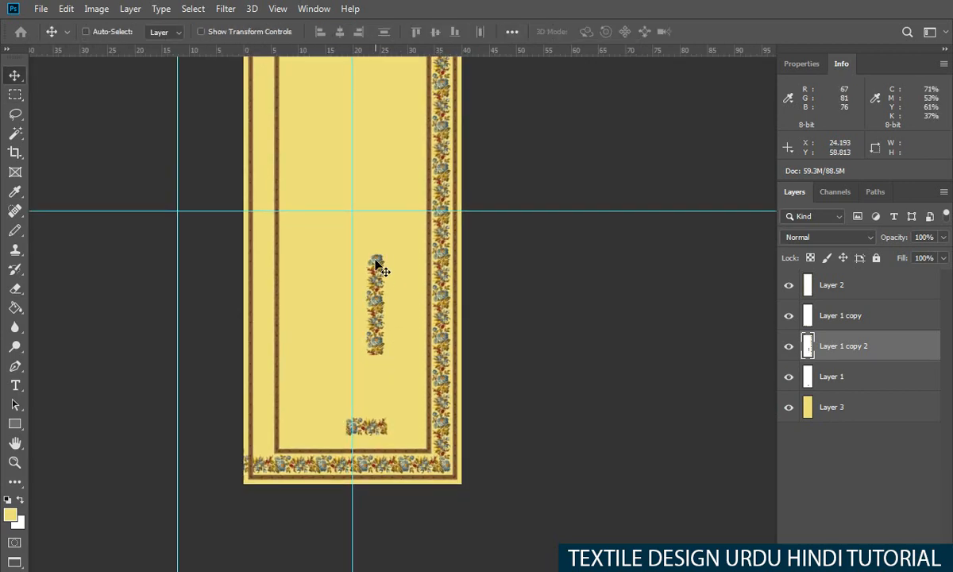
{"action": "right_click", "coordinate": [377, 265]}
{"action": "left_click", "coordinate": [383, 270]}
{"action": "left_click_drag", "start_coordinate": [379, 268], "coordinate": [364, 155]}
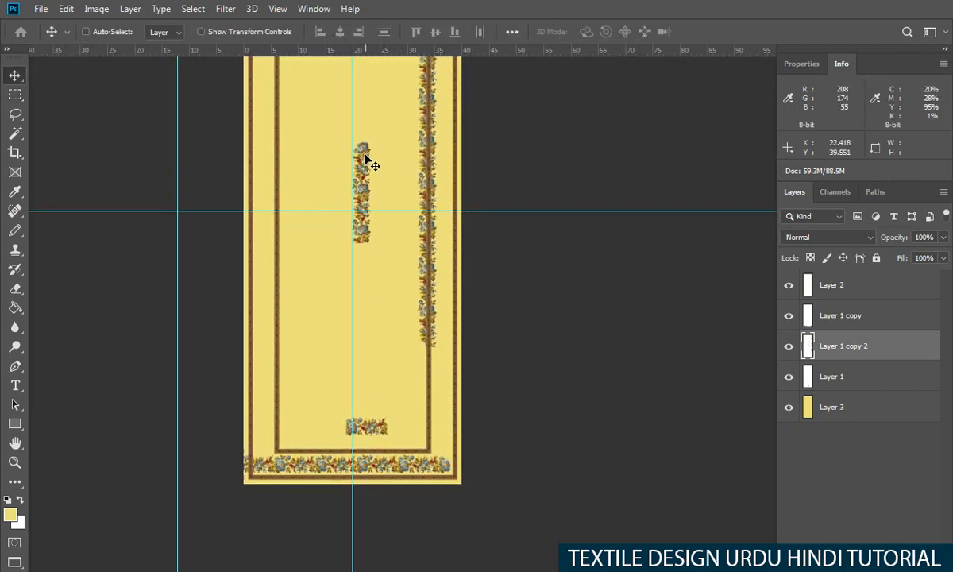
{"action": "key", "text": "ctrl+z"}
Select the spare vertical floral piece in the centre field, cut it and paste it onto a new layer
{"action": "left_click_drag", "start_coordinate": [315, 210], "coordinate": [394, 376]}
{"action": "key", "text": "w"}
{"action": "left_click", "coordinate": [394, 376], "text": "alt"}
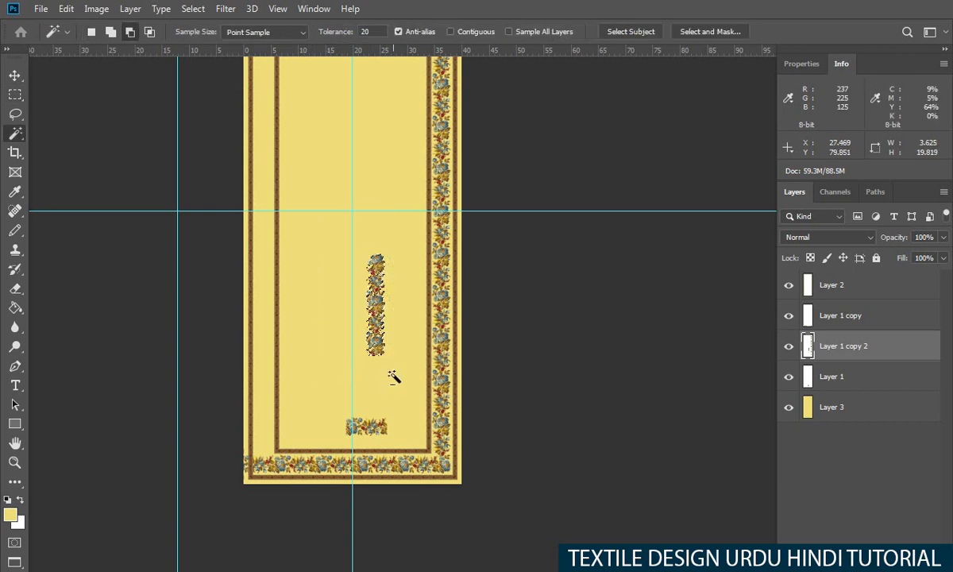
{"action": "key", "text": "ctrl+x"}
{"action": "key", "text": "ctrl+v"}
Rotate the pasted floral piece 90° counter-clockwise so it lies horizontally
{"action": "key", "text": "ctrl+t"}
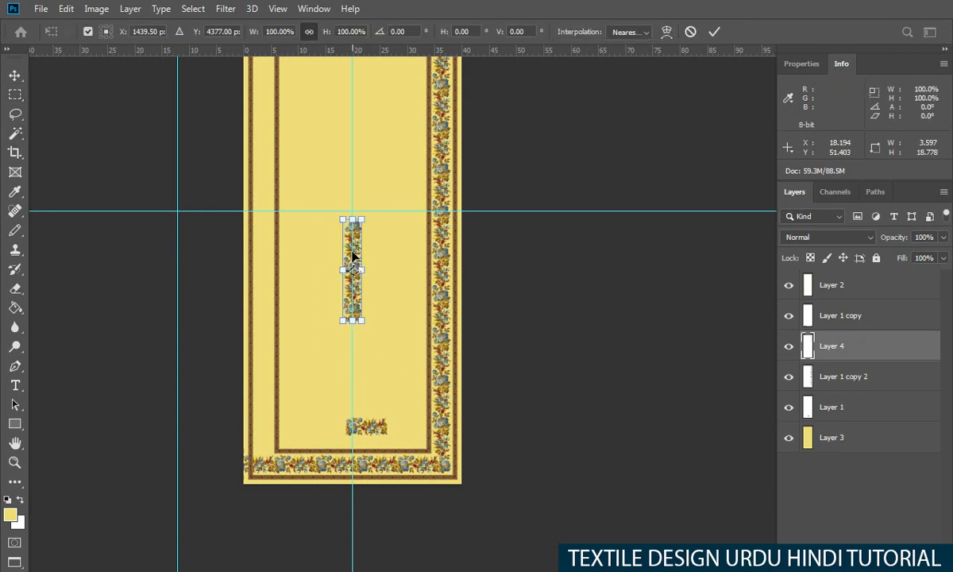
{"action": "right_click", "coordinate": [350, 251]}
{"action": "left_click", "coordinate": [389, 417]}
{"action": "key", "text": "Return"}
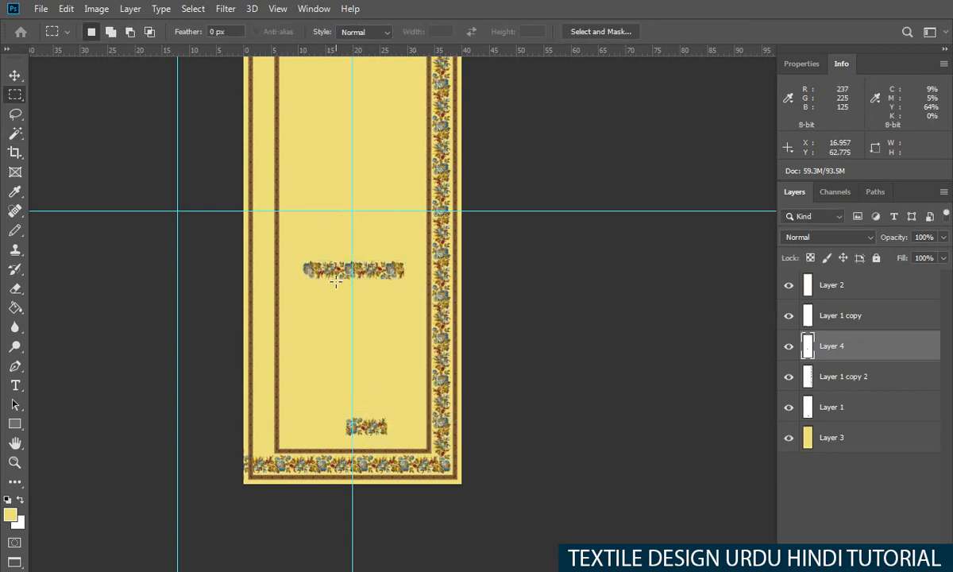
Duplicate the horizontal floral piece and position the copy at the left end of the top band
{"action": "key", "text": "v"}
{"action": "left_click", "coordinate": [321, 171], "text": "ctrl"}
{"action": "left_click_drag", "start_coordinate": [321, 173], "coordinate": [268, 165]}
{"action": "left_click", "coordinate": [295, 261], "text": "ctrl"}
{"action": "left_click", "coordinate": [284, 255], "text": "ctrl"}
{"action": "left_click_drag", "start_coordinate": [278, 284], "coordinate": [317, 547]}
{"action": "left_click_drag", "start_coordinate": [309, 402], "coordinate": [294, 181]}
{"action": "left_click_drag", "start_coordinate": [294, 182], "coordinate": [309, 256]}
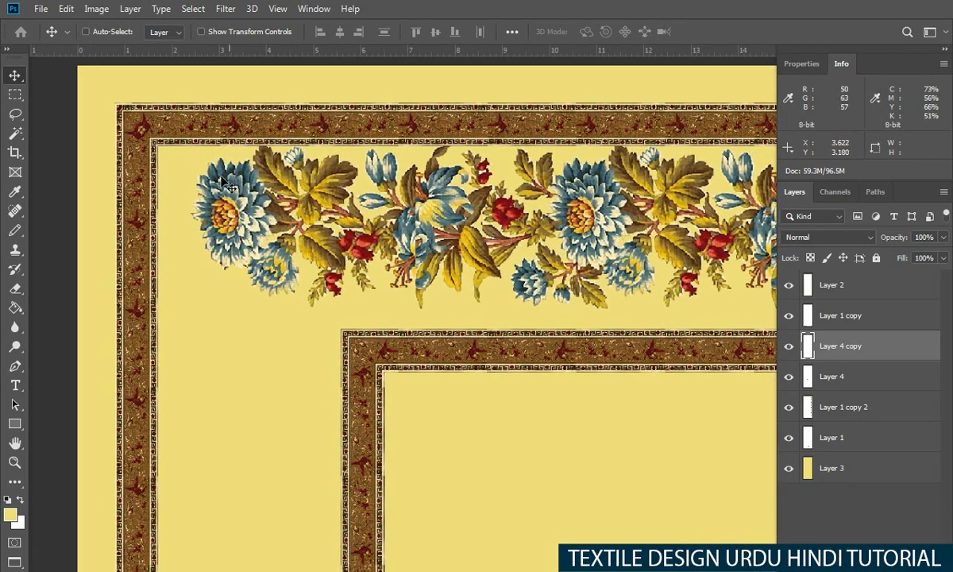
{"action": "left_click_drag", "start_coordinate": [245, 205], "coordinate": [221, 218]}
{"action": "key", "text": "ctrl+minus"}
{"action": "key", "text": "ctrl+minus"}
{"action": "key", "text": "ctrl+minus"}
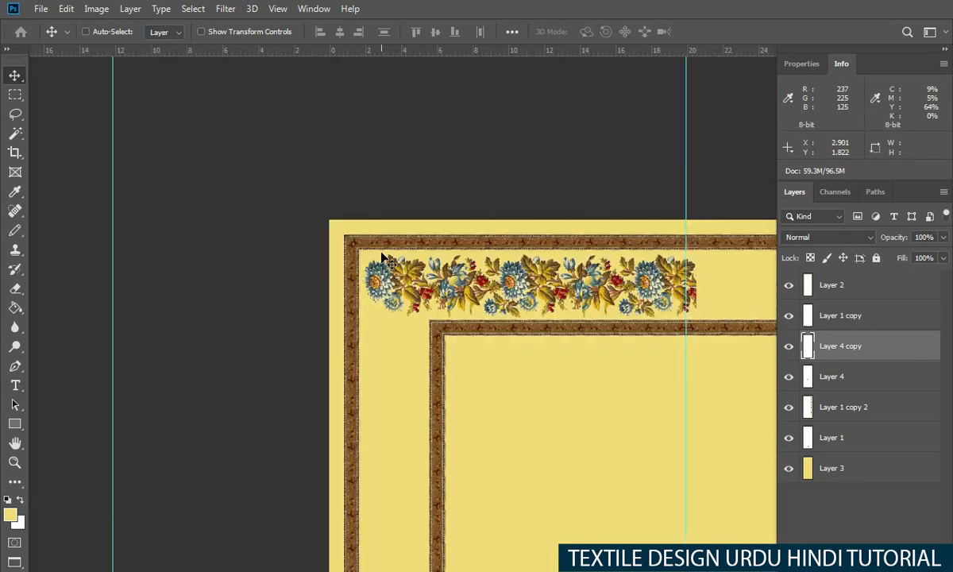
Duplicate the top floral piece to the right and align its flower with the end of the first piece
{"action": "left_click_drag", "start_coordinate": [343, 274], "coordinate": [186, 295]}
{"action": "left_click_drag", "start_coordinate": [206, 298], "coordinate": [421, 309]}
{"action": "left_click", "coordinate": [491, 306], "text": "ctrl"}
{"action": "left_click", "coordinate": [492, 306], "text": "ctrl"}
{"action": "left_click", "coordinate": [491, 307], "text": "ctrl"}
{"action": "left_click", "coordinate": [490, 306], "text": "ctrl"}
{"action": "left_click", "coordinate": [490, 306], "text": "ctrl"}
{"action": "left_click", "coordinate": [490, 305], "text": "ctrl"}
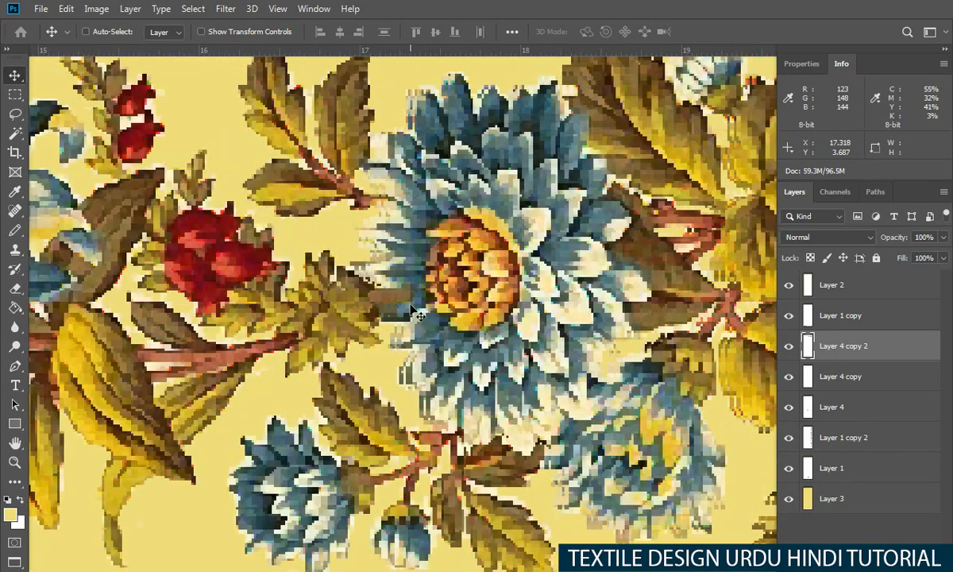
{"action": "key", "text": "ctrl+minus"}
{"action": "key", "text": "ctrl+minus"}
{"action": "key", "text": "ctrl+minus"}
{"action": "key", "text": "ctrl+minus"}
{"action": "key", "text": "ctrl+minus"}
{"action": "key", "text": "ctrl+minus"}
{"action": "left_click_drag", "start_coordinate": [505, 314], "coordinate": [429, 319]}
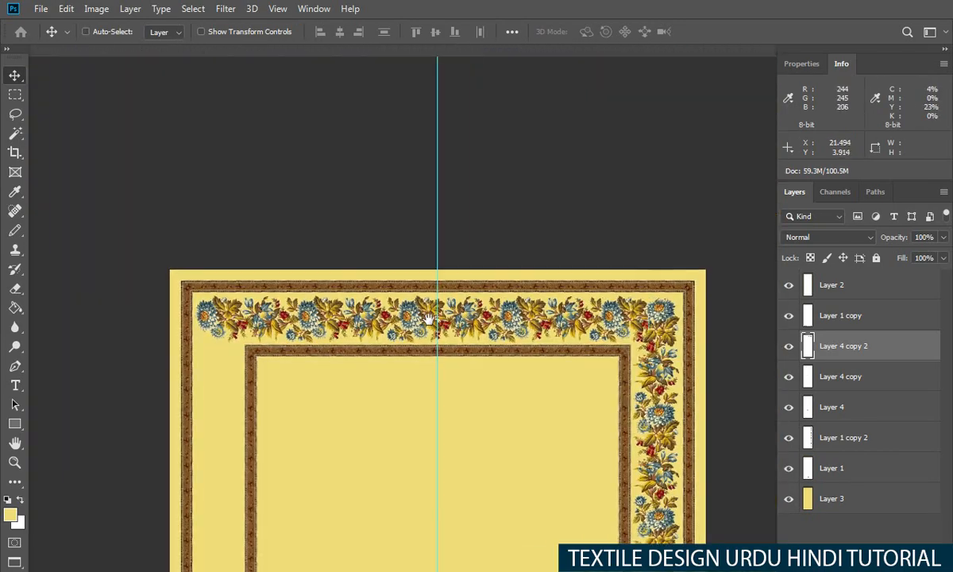
Merge the duplicated top piece into Layer 4 copy to form one continuous top row
{"action": "left_click", "coordinate": [531, 334], "text": "ctrl"}
{"action": "left_click_drag", "start_coordinate": [630, 337], "coordinate": [538, 321]}
{"action": "left_click_drag", "start_coordinate": [467, 328], "coordinate": [562, 310]}
{"action": "left_click", "coordinate": [564, 309], "text": "ctrl"}
{"action": "left_click_drag", "start_coordinate": [759, 303], "coordinate": [563, 304]}
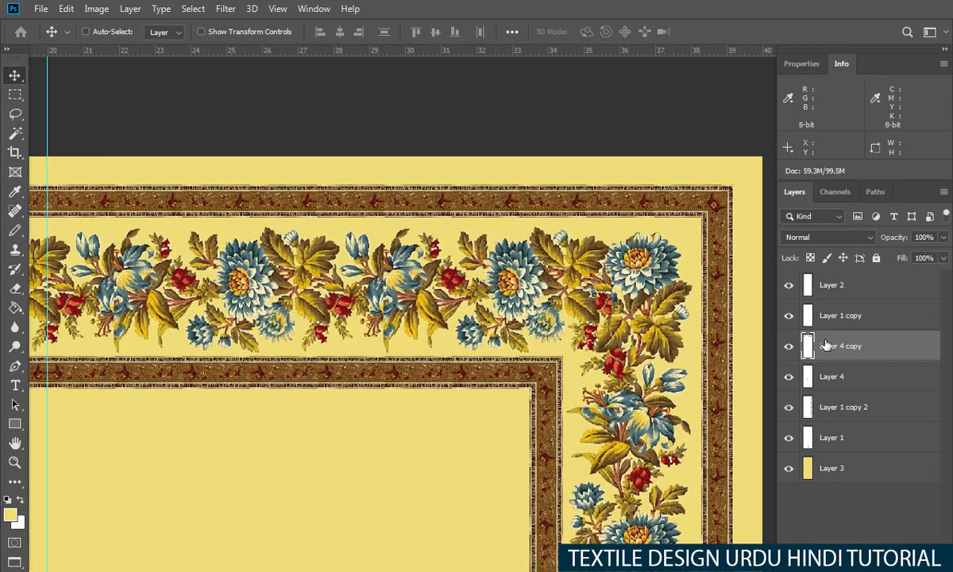
Place the top row's layer, Layer 4 copy, below Layer 1 copy 2 so it runs behind the corner flower
{"action": "left_click_drag", "start_coordinate": [826, 344], "coordinate": [833, 391]}
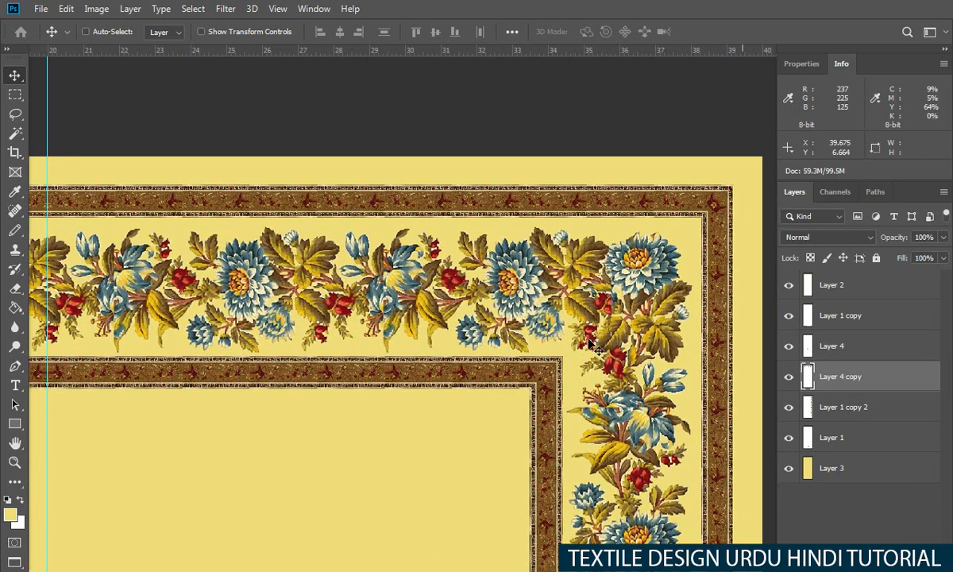
{"action": "left_click", "coordinate": [791, 382]}
{"action": "left_click", "coordinate": [791, 382]}
{"action": "left_click", "coordinate": [790, 381]}
{"action": "left_click_drag", "start_coordinate": [846, 425], "coordinate": [846, 425]}
{"action": "left_click_drag", "start_coordinate": [514, 291], "coordinate": [479, 258]}
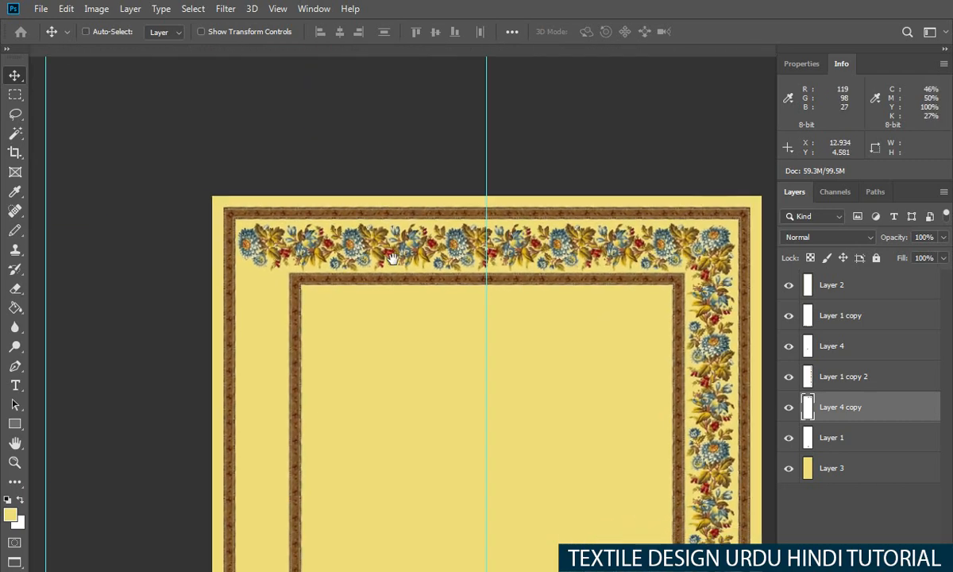
Examine the top floral row at its left end and where it meets the vertical strip at the upper right corner
{"action": "left_click", "coordinate": [248, 259]}
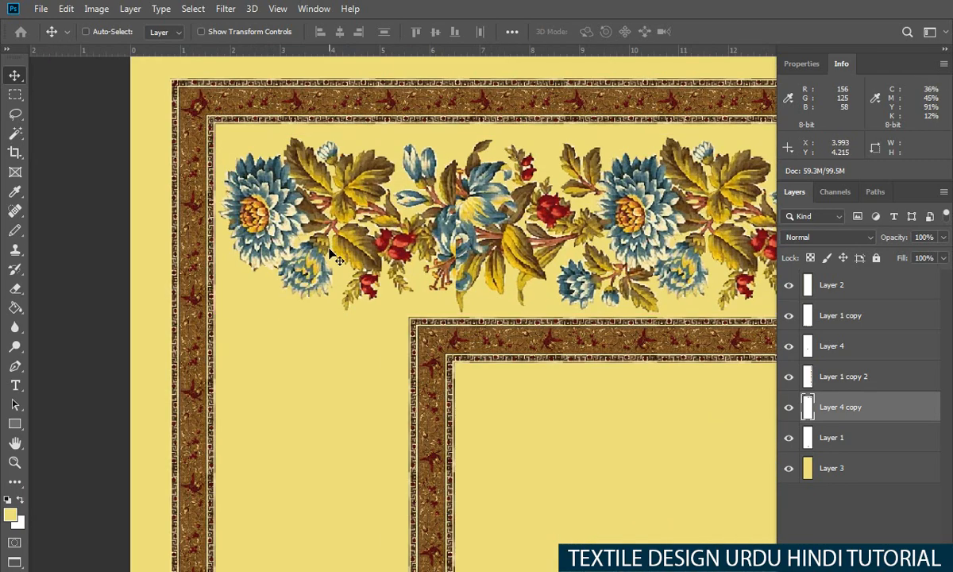
{"action": "key", "text": "ctrl+minus"}
{"action": "key", "text": "ctrl+minus"}
{"action": "key", "text": "ctrl+minus"}
{"action": "key", "text": "ctrl+minus"}
{"action": "key", "text": "ctrl+minus"}
{"action": "left_click_drag", "start_coordinate": [624, 373], "coordinate": [433, 271]}
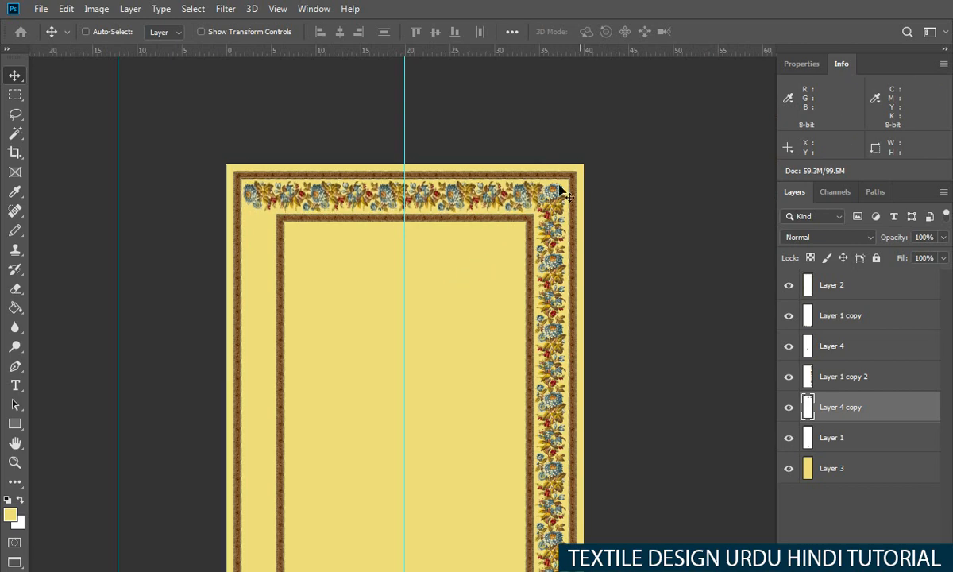
{"action": "left_click", "coordinate": [561, 237], "text": "ctrl"}
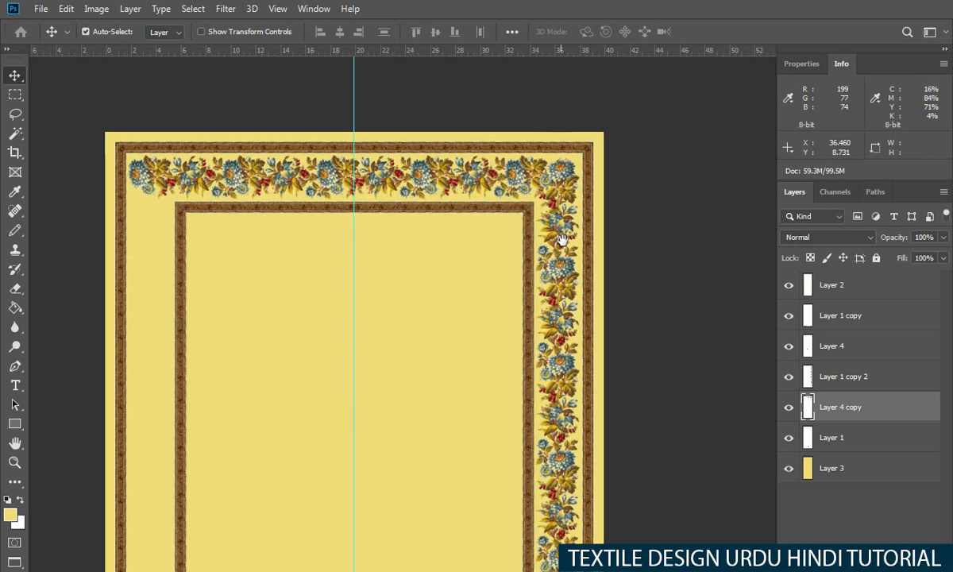
Try to shift the top floral row horizontally toward the upper right corner, and undo the move
{"action": "left_click_drag", "start_coordinate": [453, 236], "coordinate": [515, 275]}
{"action": "right_click", "coordinate": [449, 198]}
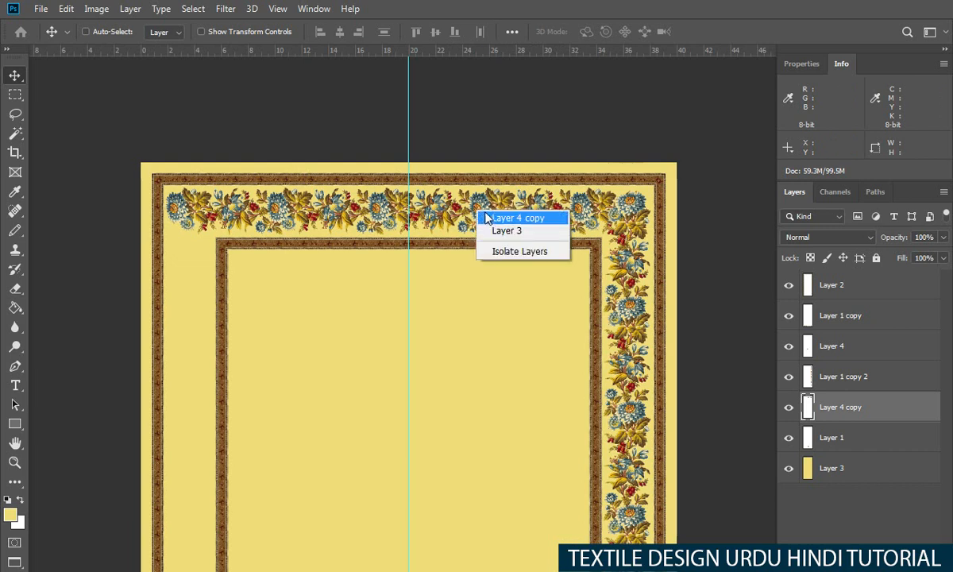
{"action": "left_click", "coordinate": [477, 204]}
{"action": "left_click_drag", "start_coordinate": [486, 215], "coordinate": [524, 214]}
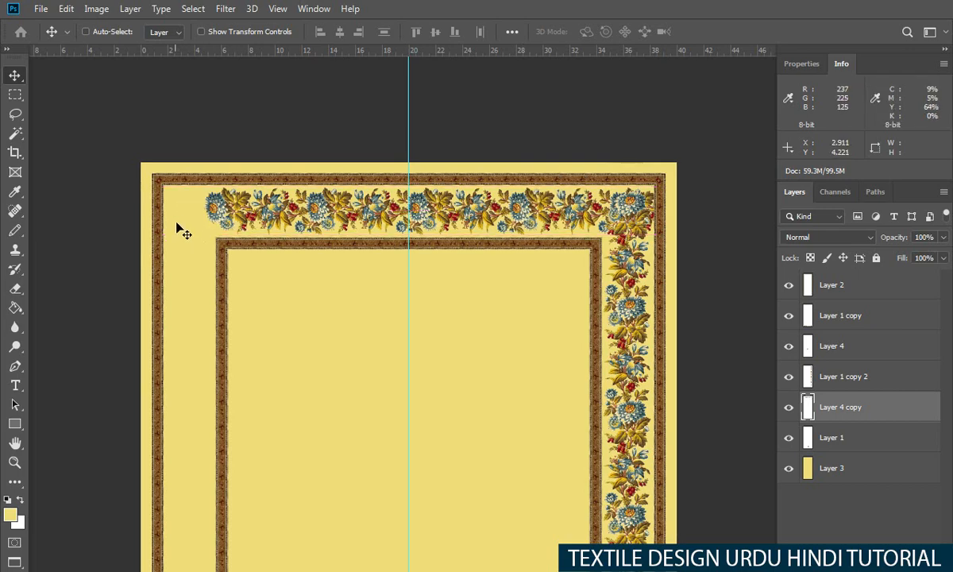
{"action": "key", "text": "ctrl+z"}
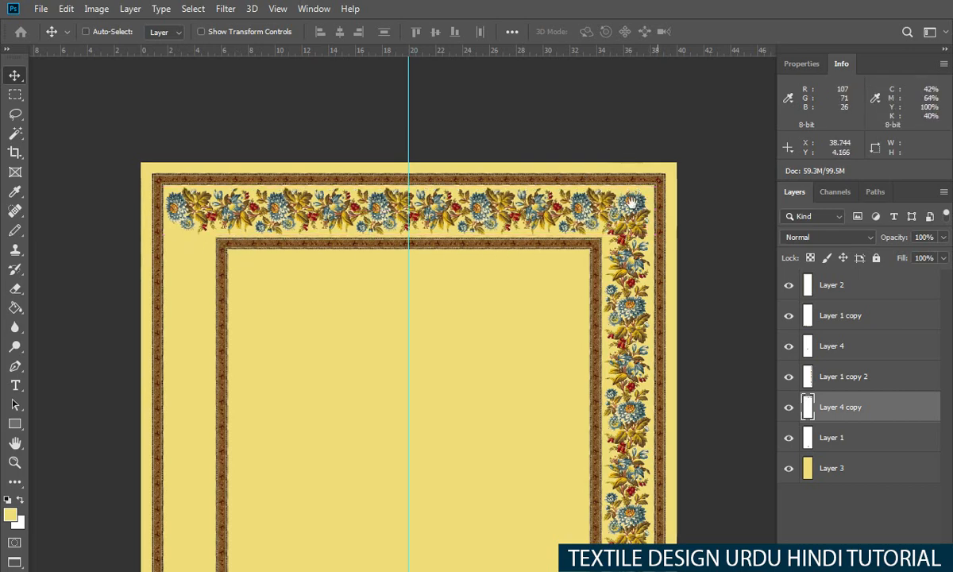
Check how the top floral row meets the upper right corner and where it starts at the upper left corner
{"action": "scroll", "coordinate": [632, 203], "scroll_direction": "up", "scroll_amount": 5}
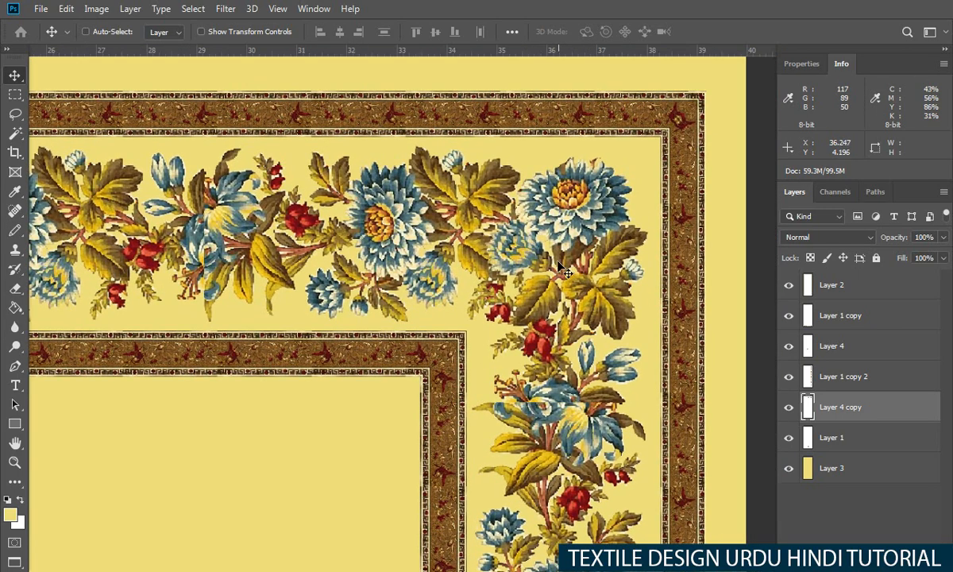
{"action": "scroll", "coordinate": [410, 268], "scroll_direction": "down", "scroll_amount": 5}
{"action": "left_click_drag", "start_coordinate": [169, 313], "coordinate": [540, 285]}
{"action": "left_click_drag", "start_coordinate": [246, 286], "coordinate": [411, 275]}
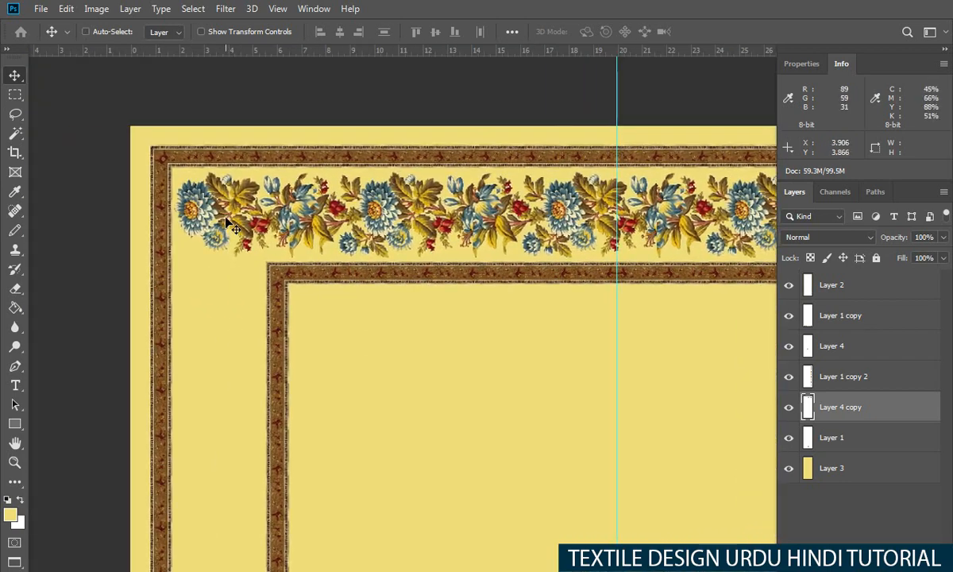
{"action": "left_click_drag", "start_coordinate": [231, 227], "coordinate": [208, 228]}
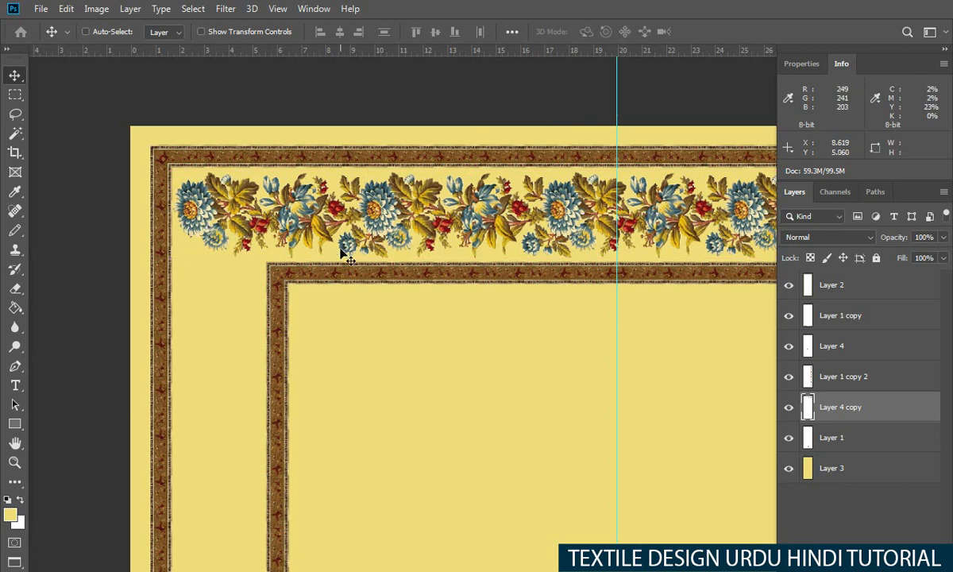
{"action": "scroll", "coordinate": [480, 270], "scroll_direction": "down", "scroll_amount": 3}
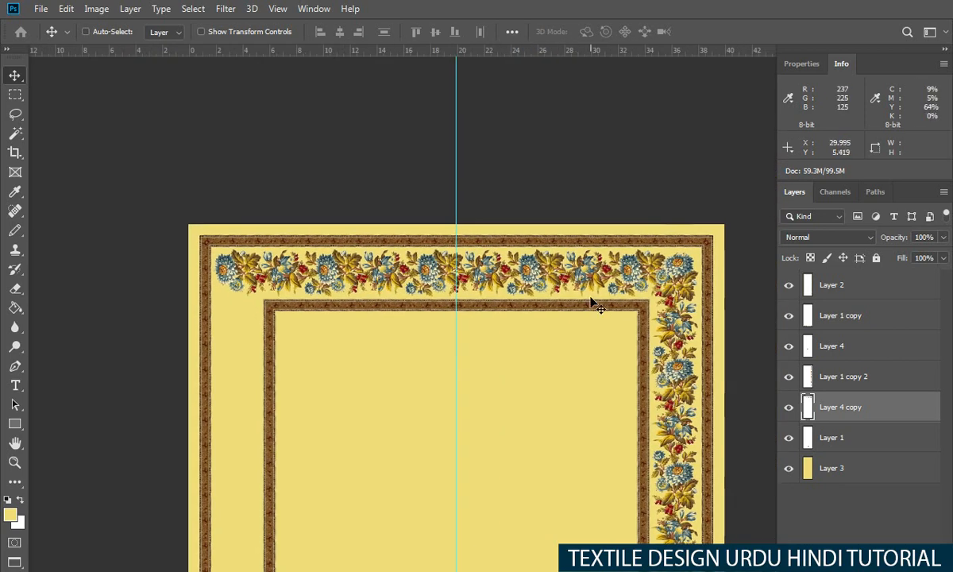
{"action": "scroll", "coordinate": [485, 314], "scroll_direction": "down", "scroll_amount": 2}
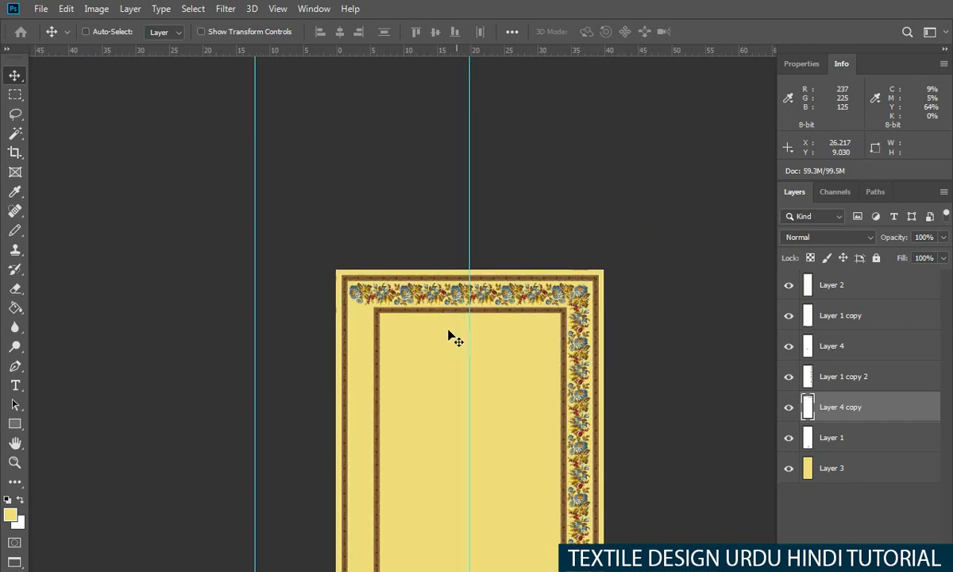
Duplicate the top floral row, Layer 4 copy, and rotate the duplicate 90° counter clockwise
{"action": "left_click_drag", "start_coordinate": [382, 355], "coordinate": [404, 227]}
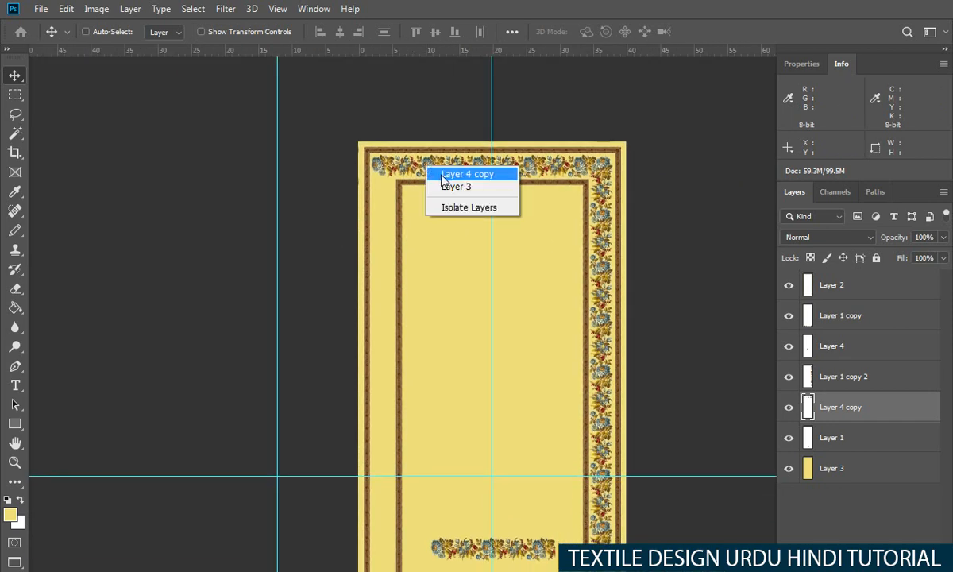
{"action": "left_click", "coordinate": [467, 174]}
{"action": "left_click_drag", "start_coordinate": [402, 160], "coordinate": [402, 288]}
{"action": "key", "text": "ctrl+t"}
{"action": "right_click", "coordinate": [475, 270]}
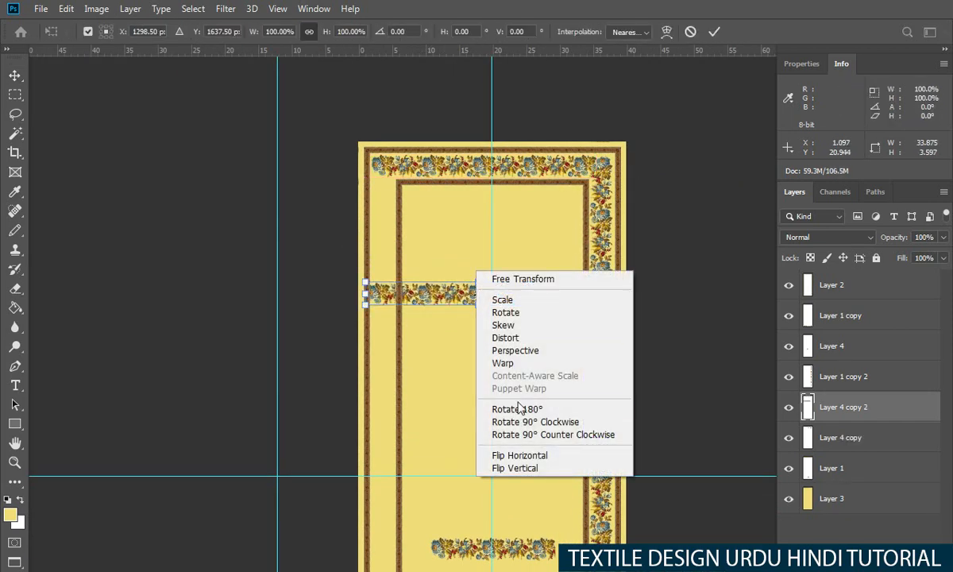
{"action": "left_click", "coordinate": [510, 435]}
{"action": "key", "text": "Return"}
Place the rotated strip in the lower left band with its flower at the corner, and bring Layer 4 copy 2 to the front
{"action": "scroll", "coordinate": [457, 413], "scroll_direction": "down", "scroll_amount": 2}
{"action": "left_click_drag", "start_coordinate": [455, 407], "coordinate": [421, 442]}
{"action": "scroll", "coordinate": [413, 442], "scroll_direction": "up", "scroll_amount": 5}
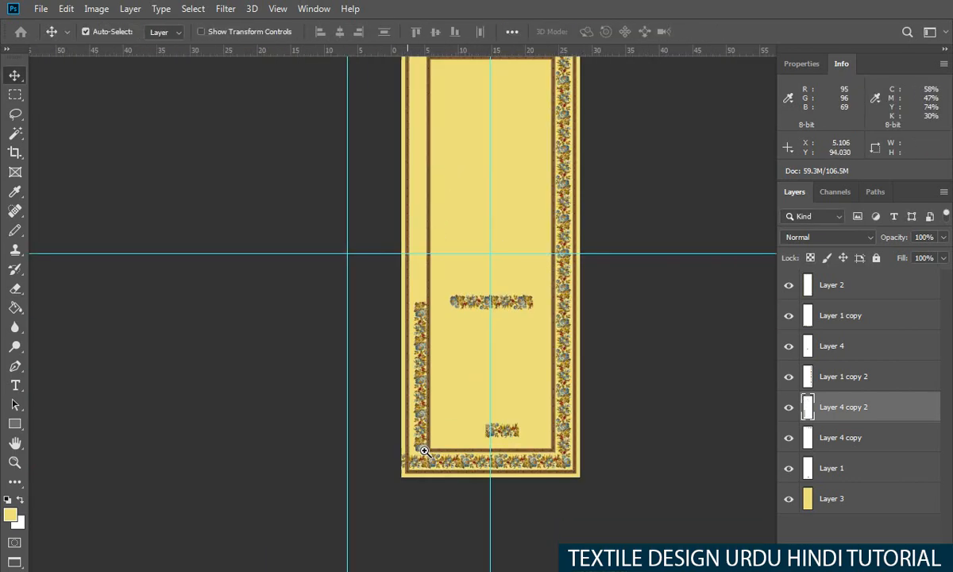
{"action": "left_click_drag", "start_coordinate": [405, 381], "coordinate": [387, 414]}
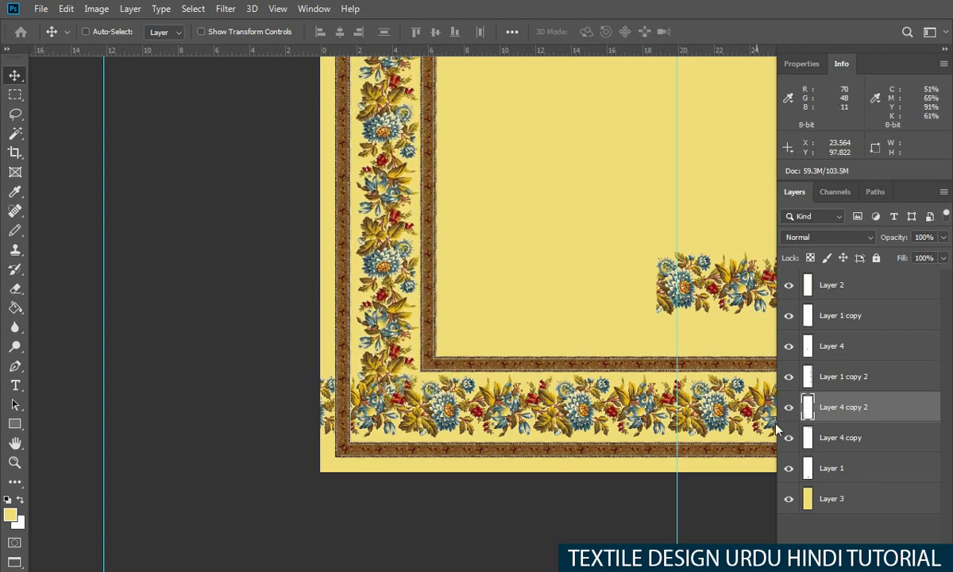
{"action": "left_click_drag", "start_coordinate": [808, 407], "coordinate": [855, 278]}
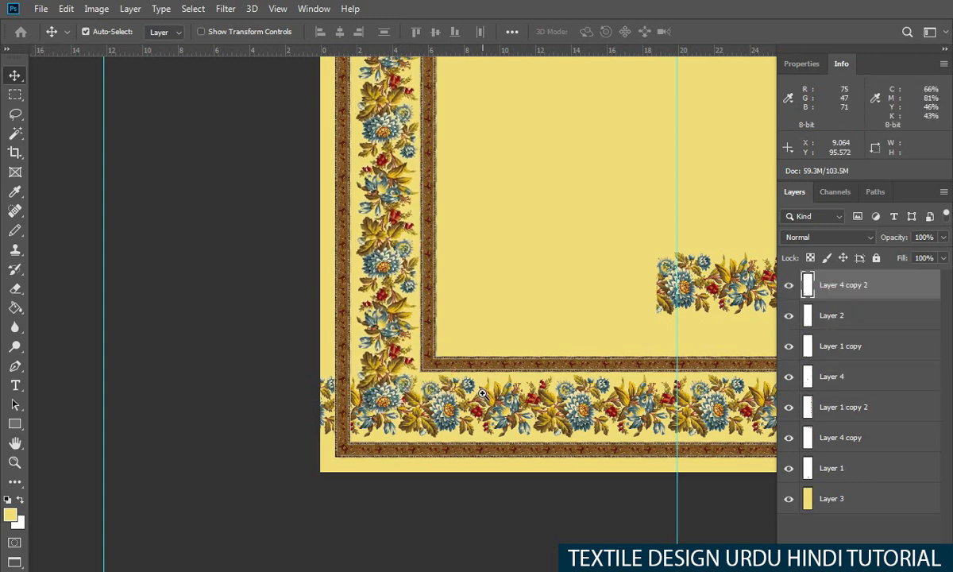
On Layer 1 copy, lasso the bottom row's end that sticks out past the lower left corner flower and delete it
{"action": "scroll", "coordinate": [477, 373], "scroll_direction": "up", "scroll_amount": 2}
{"action": "left_click_drag", "start_coordinate": [401, 293], "coordinate": [460, 336]}
{"action": "right_click", "coordinate": [556, 276]}
{"action": "left_click", "coordinate": [588, 283]}
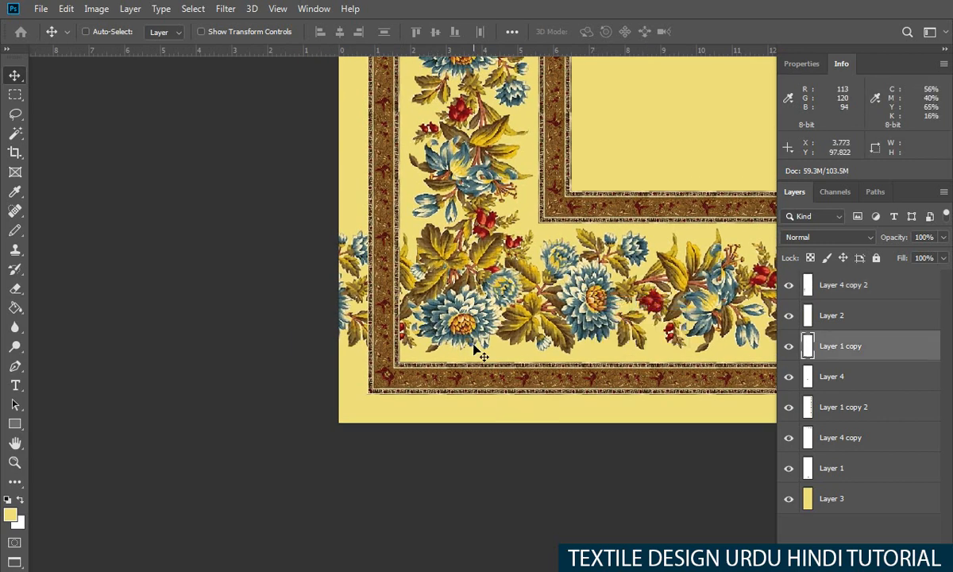
{"action": "key", "text": "l"}
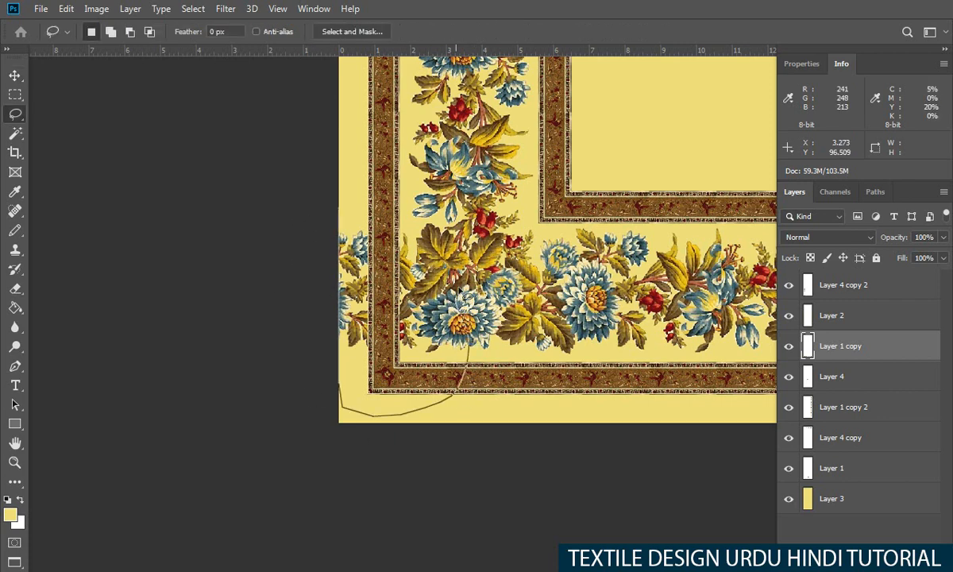
{"action": "left_click_drag", "start_coordinate": [209, 264], "coordinate": [259, 284]}
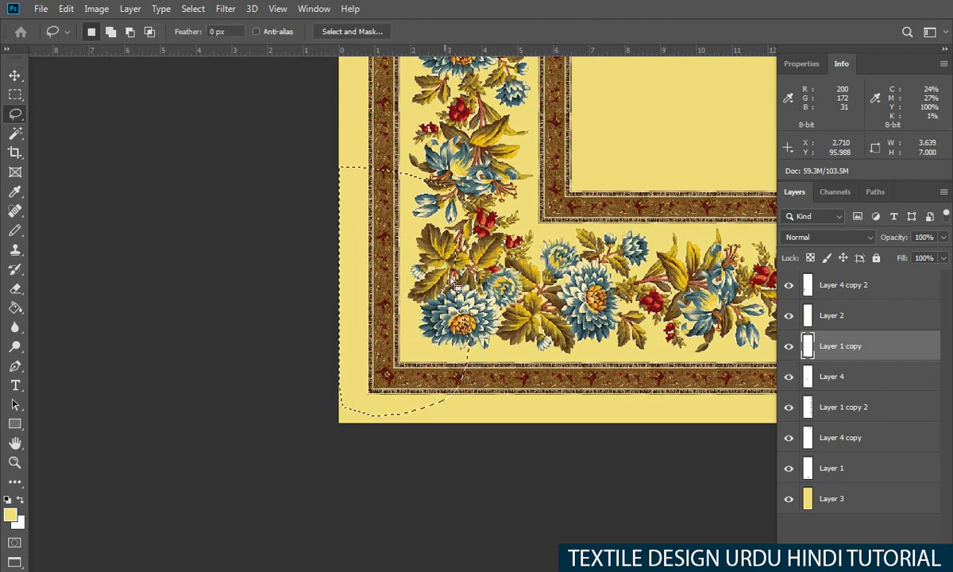
{"action": "left_click_drag", "start_coordinate": [540, 292], "coordinate": [406, 329]}
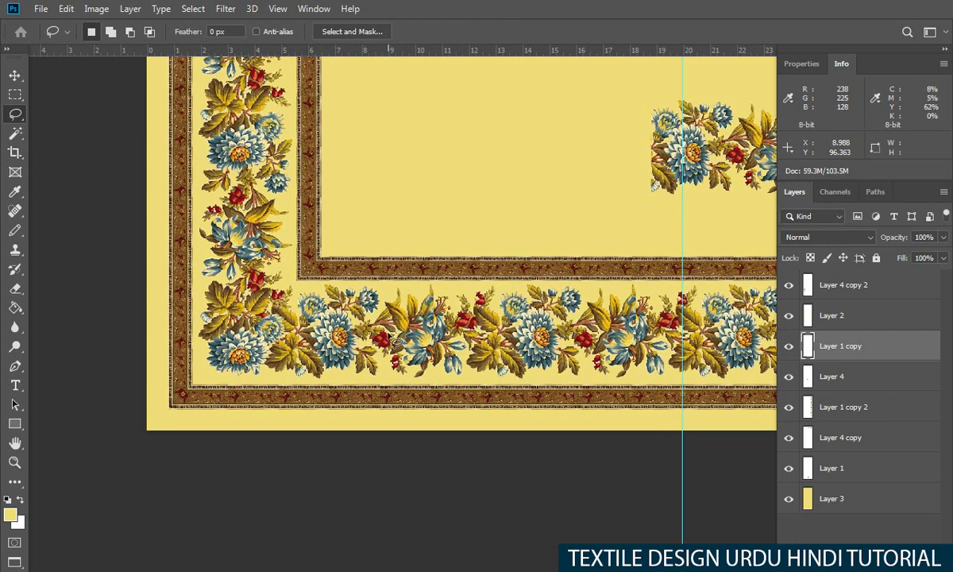
Lasso the leftover parts of Layer 1 copy behind the lower left corner flower and leaves, clear them, and deselect
{"action": "key", "text": "v"}
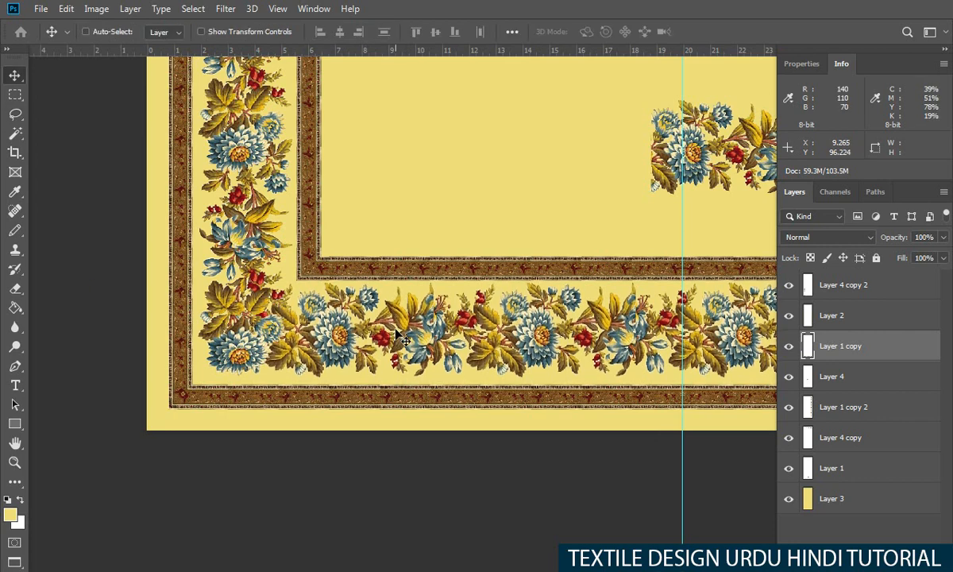
{"action": "scroll", "coordinate": [344, 314], "scroll_direction": "up", "scroll_amount": 2}
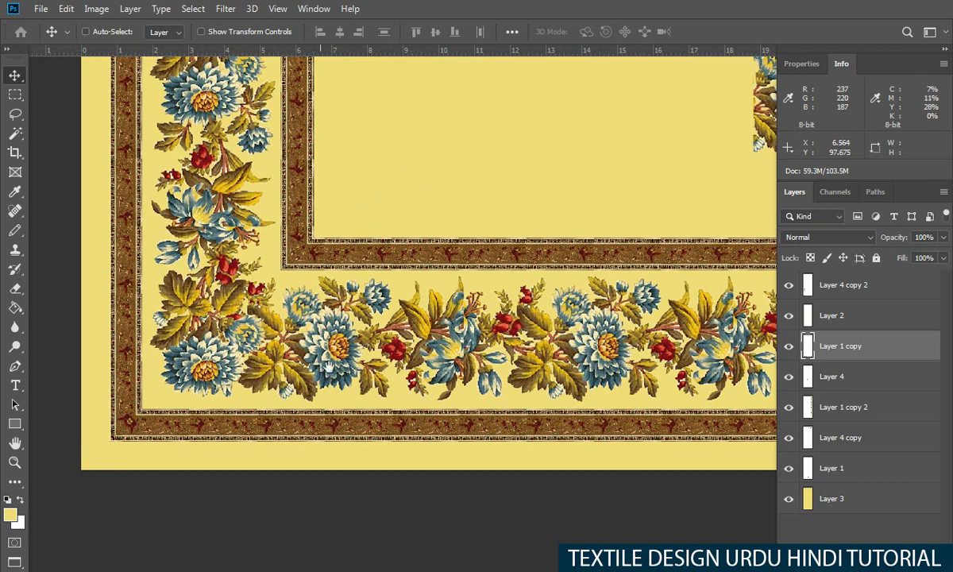
{"action": "scroll", "coordinate": [327, 364], "scroll_direction": "up", "scroll_amount": 2}
{"action": "right_click", "coordinate": [154, 367]}
{"action": "left_click", "coordinate": [169, 375]}
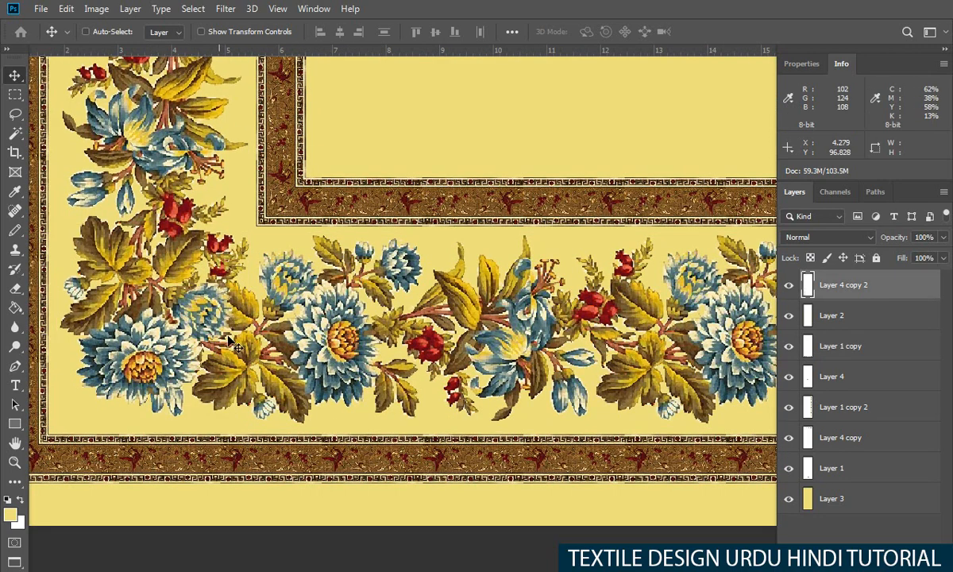
{"action": "right_click", "coordinate": [220, 294]}
{"action": "left_click", "coordinate": [252, 304]}
{"action": "key", "text": "l"}
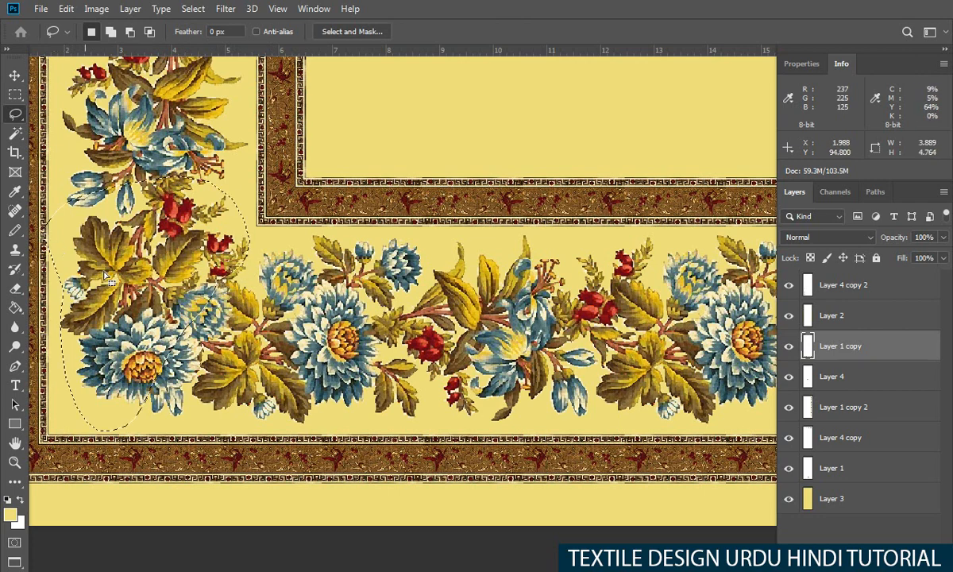
{"action": "scroll", "coordinate": [481, 317], "scroll_direction": "down", "scroll_amount": 3}
{"action": "key", "text": "ctrl+d"}
{"action": "left_click_drag", "start_coordinate": [518, 363], "coordinate": [253, 371]}
{"action": "left_click_drag", "start_coordinate": [473, 359], "coordinate": [659, 345]}
{"action": "key", "text": "v"}
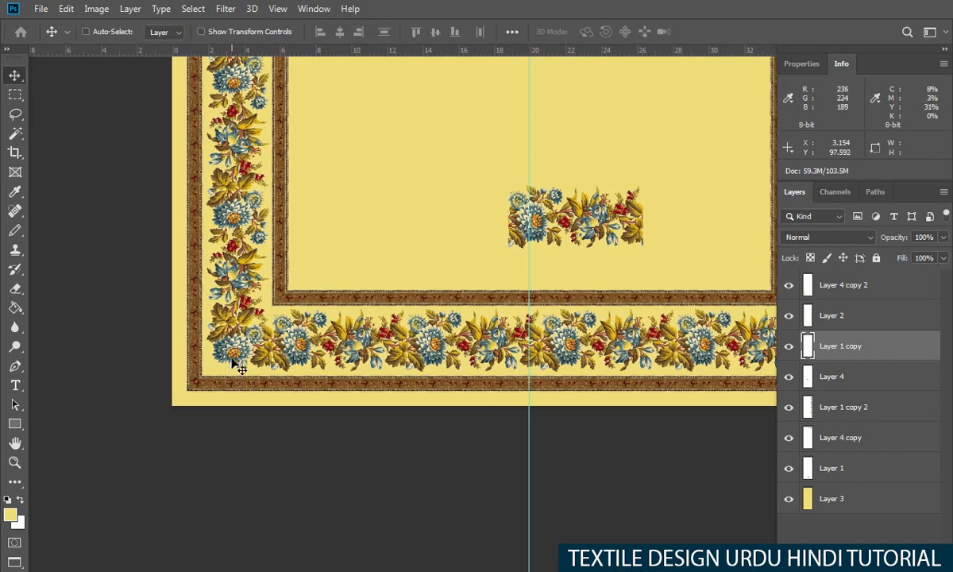
Marquee-select the uppermost large blue flower motif of the left strip on Layer 4 copy 2 and delete it
{"action": "right_click", "coordinate": [239, 364]}
{"action": "left_click", "coordinate": [243, 362]}
{"action": "key", "text": "ctrl+minus"}
{"action": "key", "text": "ctrl+minus"}
{"action": "key", "text": "ctrl+minus"}
{"action": "left_click_drag", "start_coordinate": [486, 279], "coordinate": [431, 345]}
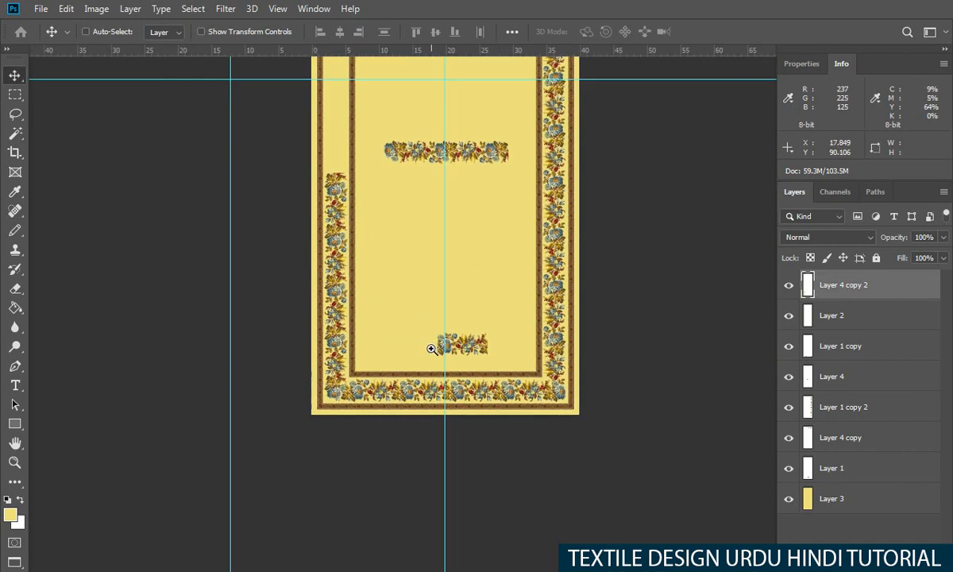
{"action": "scroll", "coordinate": [432, 346], "scroll_direction": "up", "scroll_amount": 1}
{"action": "scroll", "coordinate": [393, 330], "scroll_direction": "up", "scroll_amount": 2}
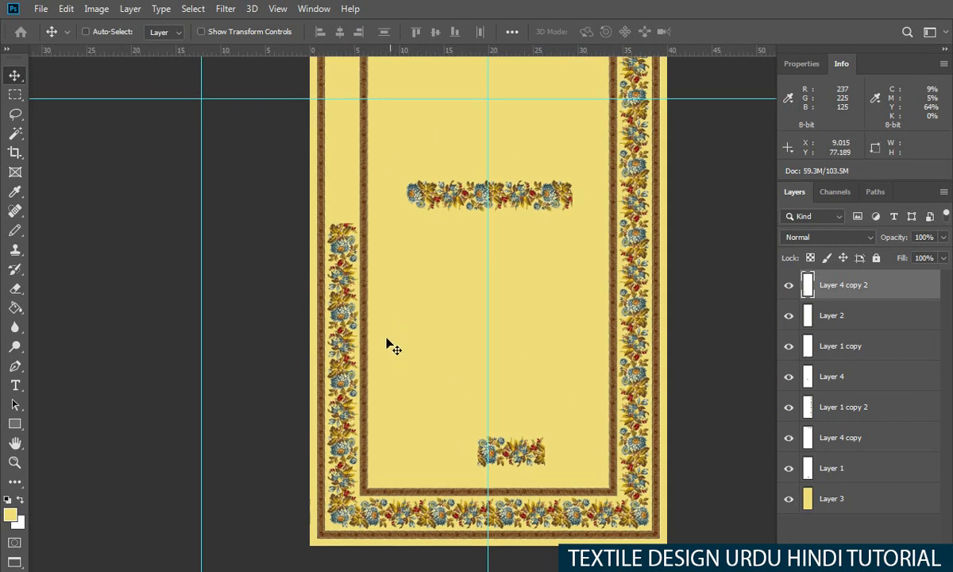
{"action": "key", "text": "m"}
{"action": "scroll", "coordinate": [349, 268], "scroll_direction": "up", "scroll_amount": 1}
{"action": "scroll", "coordinate": [350, 268], "scroll_direction": "up", "scroll_amount": 1}
{"action": "left_click_drag", "start_coordinate": [296, 205], "coordinate": [374, 266]}
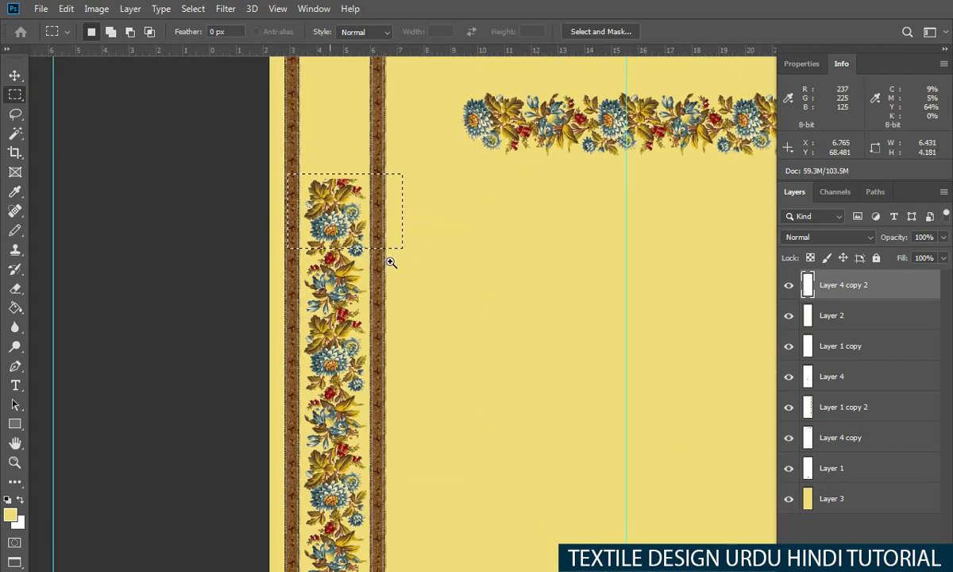
{"action": "scroll", "coordinate": [374, 266], "scroll_direction": "up", "scroll_amount": 4}
{"action": "scroll", "coordinate": [400, 270], "scroll_direction": "up", "scroll_amount": 2}
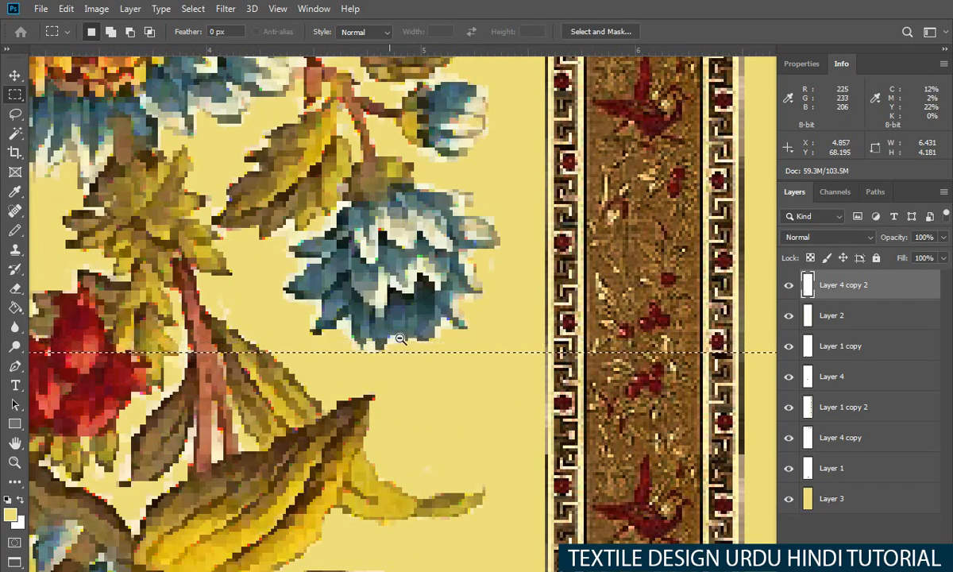
{"action": "scroll", "coordinate": [457, 338], "scroll_direction": "up", "scroll_amount": 3}
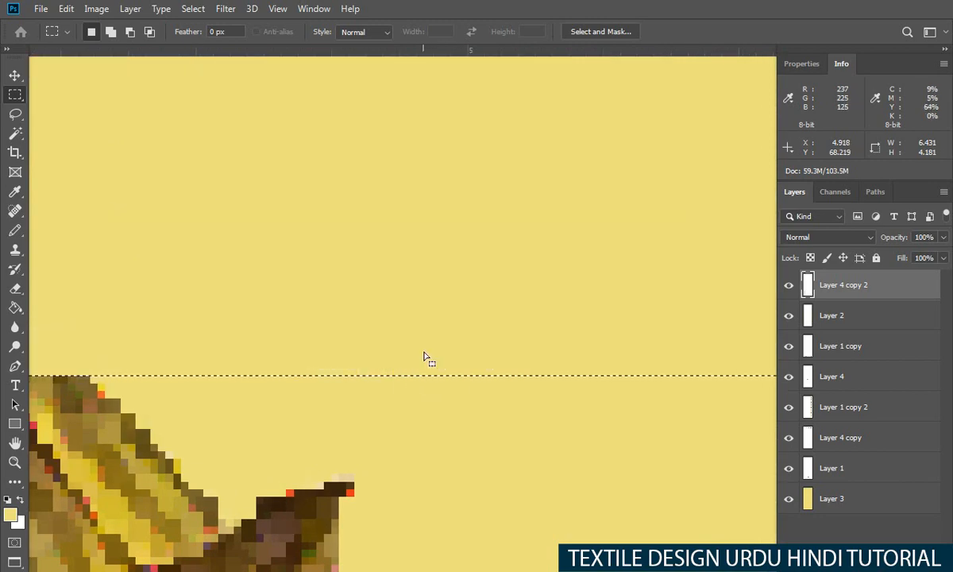
{"action": "scroll", "coordinate": [365, 289], "scroll_direction": "down", "scroll_amount": 5}
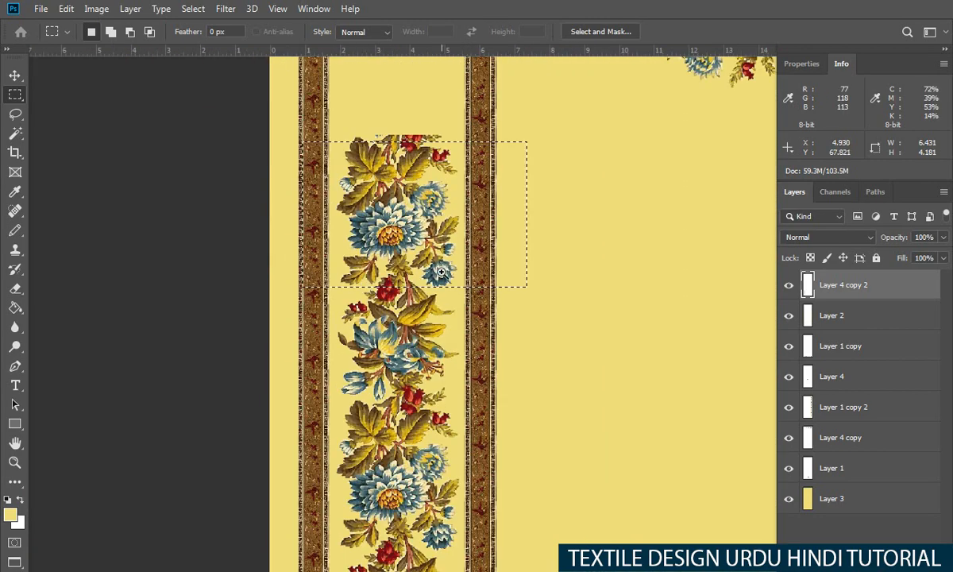
{"action": "scroll", "coordinate": [441, 272], "scroll_direction": "up", "scroll_amount": 2}
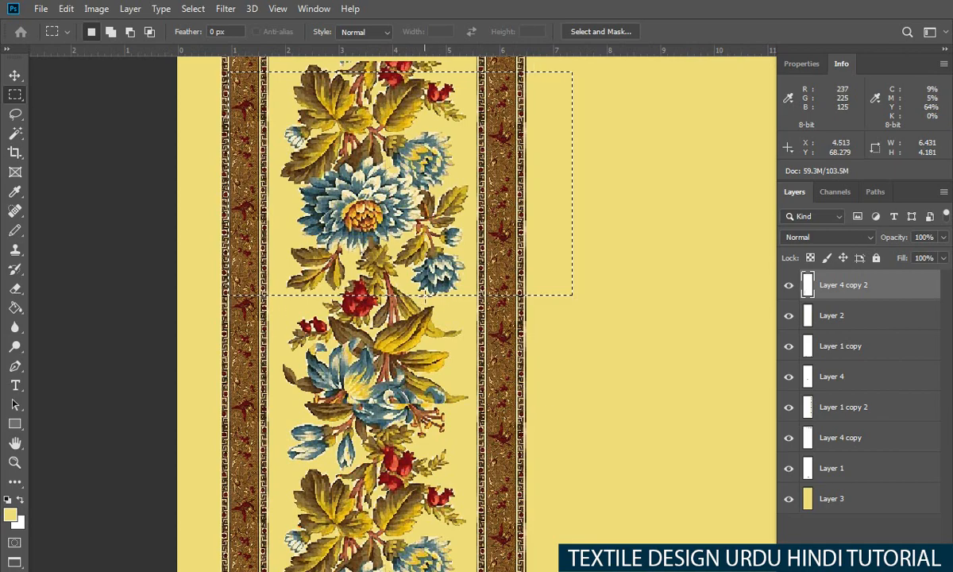
{"action": "key", "text": "Delete"}
Delete the leftover leaf and bud fragment above the cut end of the left strip
{"action": "left_click_drag", "start_coordinate": [425, 299], "coordinate": [436, 413]}
{"action": "left_click_drag", "start_coordinate": [262, 156], "coordinate": [492, 236]}
{"action": "key", "text": "Delete"}
{"action": "scroll", "coordinate": [476, 314], "scroll_direction": "down", "scroll_amount": 2}
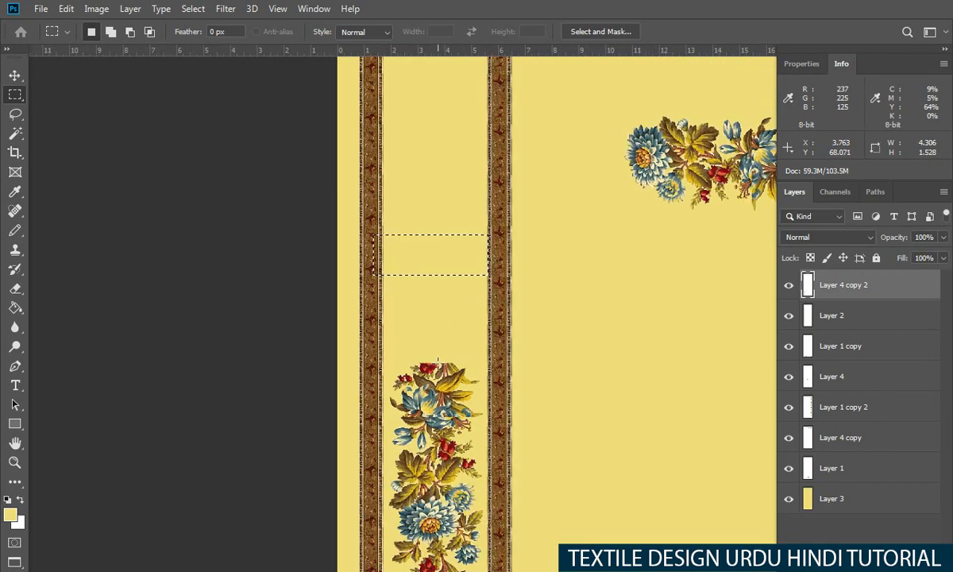
Marquee-select the left strip's top repeat, ending just below the small blue flower, and copy it to a new layer
{"action": "left_click_drag", "start_coordinate": [438, 360], "coordinate": [437, 268]}
{"action": "key", "text": "ctrl+d"}
{"action": "mouse_move", "coordinate": [315, 190]}
{"action": "left_mouse_down"}
{"action": "mouse_move", "coordinate": [517, 492]}
{"action": "mouse_move", "coordinate": [457, 461]}
{"action": "left_mouse_up"}
{"action": "scroll", "coordinate": [465, 483], "scroll_direction": "up", "scroll_amount": 5}
{"action": "left_click_drag", "start_coordinate": [445, 452], "coordinate": [442, 385]}
{"action": "scroll", "coordinate": [431, 389], "scroll_direction": "up", "scroll_amount": 3}
{"action": "left_click_drag", "start_coordinate": [468, 419], "coordinate": [472, 334]}
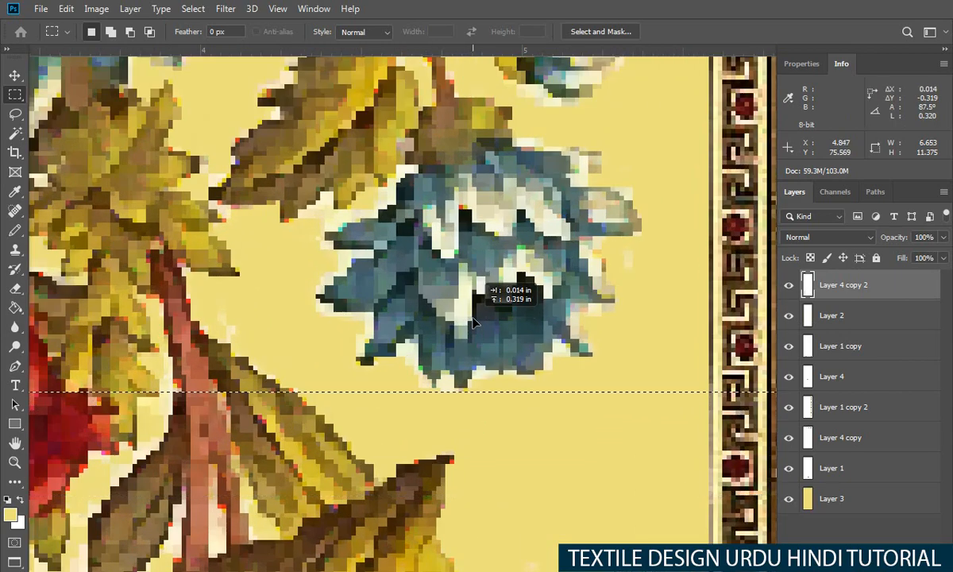
{"action": "scroll", "coordinate": [500, 282], "scroll_direction": "down", "scroll_amount": 5}
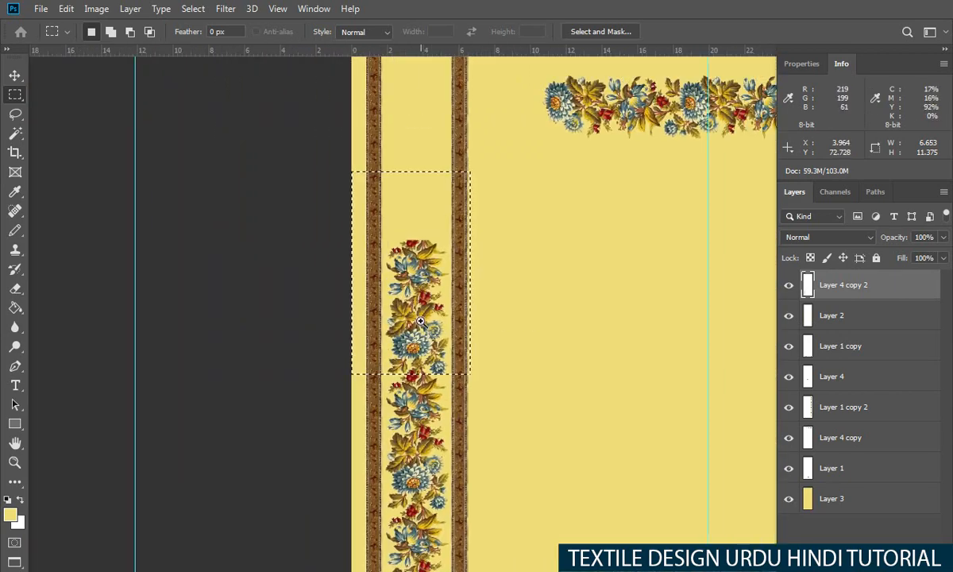
{"action": "key", "text": "ctrl+j"}
Move the copied repeat up to continue the left strip, align it with the cut end, and duplicate it
{"action": "key", "text": "ctrl+t"}
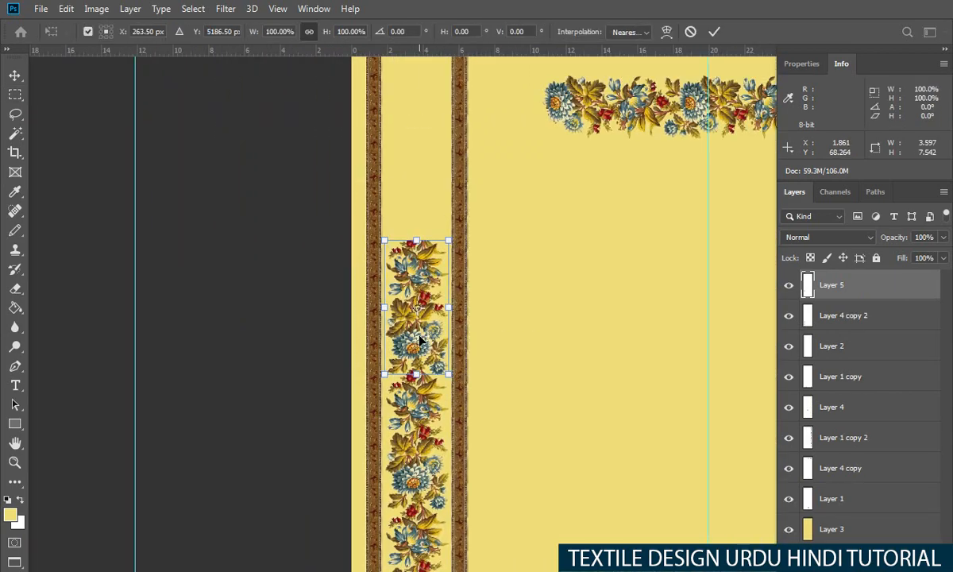
{"action": "left_click_drag", "start_coordinate": [414, 362], "coordinate": [565, 232]}
{"action": "left_click_drag", "start_coordinate": [426, 237], "coordinate": [421, 388]}
{"action": "left_click_drag", "start_coordinate": [419, 405], "coordinate": [470, 324]}
{"action": "key", "text": "Return"}
{"action": "key", "text": "ctrl+minus"}
{"action": "key", "text": "ctrl+minus"}
{"action": "key", "text": "ctrl+minus"}
{"action": "key", "text": "ctrl+minus"}
{"action": "key", "text": "ctrl+minus"}
{"action": "key", "text": "ctrl+minus"}
{"action": "key", "text": "ctrl+minus"}
{"action": "key", "text": "ctrl+minus"}
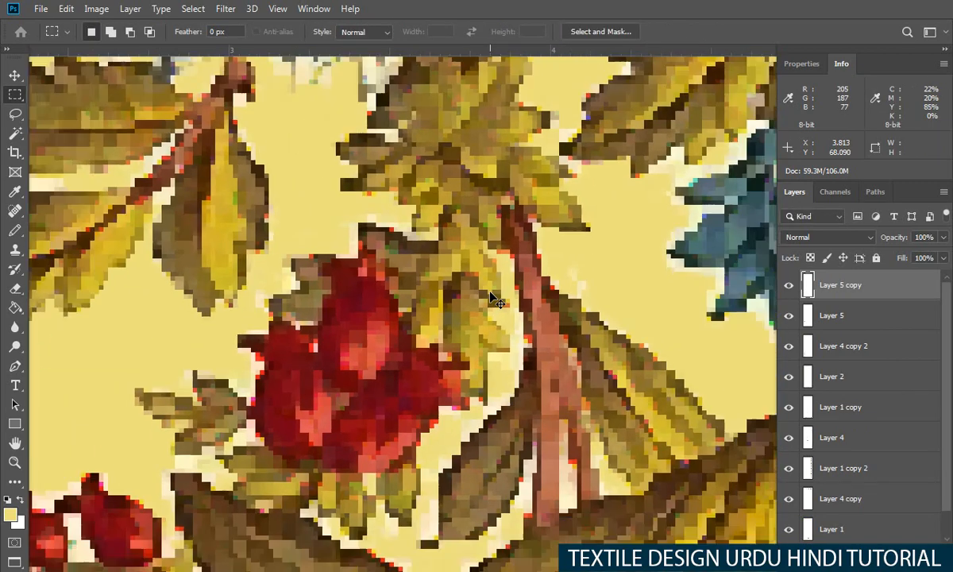
Continue the repeats up the left band to the upper left corner and merge them into Layer 4 copy 2
{"action": "key", "text": "ctrl+minus"}
{"action": "key", "text": "ctrl+minus"}
{"action": "key", "text": "ctrl+minus"}
{"action": "key", "text": "ctrl+minus"}
{"action": "key", "text": "ctrl+minus"}
{"action": "key", "text": "ctrl+minus"}
{"action": "key", "text": "ctrl+minus"}
{"action": "key", "text": "ctrl+minus"}
{"action": "key", "text": "ctrl+minus"}
{"action": "left_click_drag", "start_coordinate": [488, 305], "coordinate": [431, 324]}
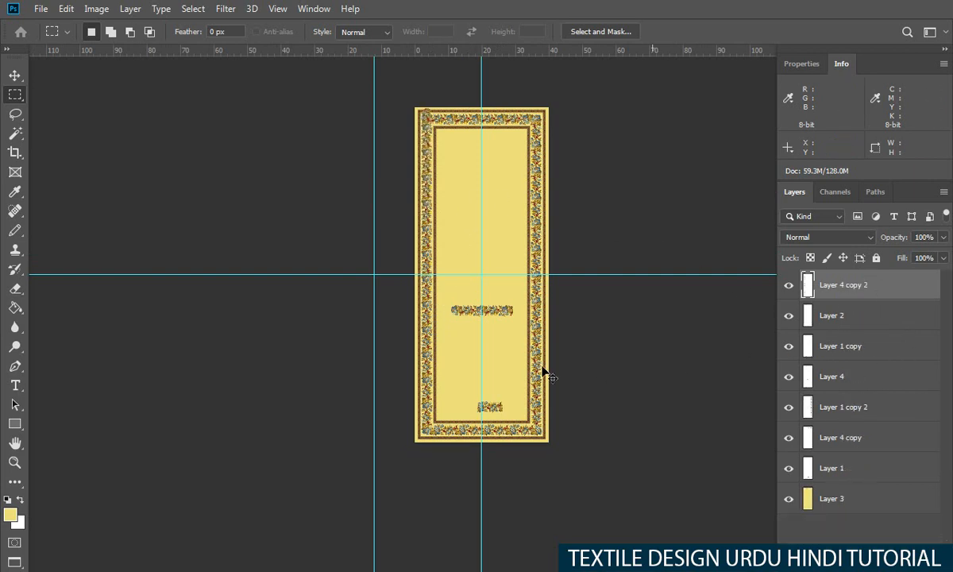
{"action": "key", "text": "v"}
{"action": "left_click_drag", "start_coordinate": [439, 239], "coordinate": [479, 240]}
{"action": "key", "text": "ctrl+z"}
{"action": "key", "text": "ctrl+t"}
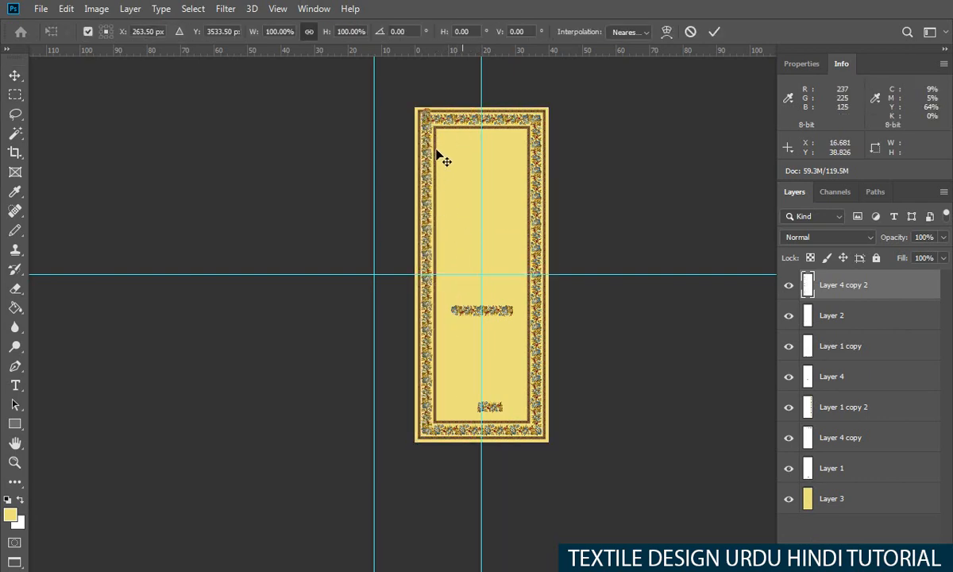
{"action": "scroll", "coordinate": [436, 153], "scroll_direction": "up", "scroll_amount": 3}
{"action": "left_click_drag", "start_coordinate": [414, 119], "coordinate": [478, 284]}
{"action": "scroll", "coordinate": [434, 256], "scroll_direction": "up", "scroll_amount": 4}
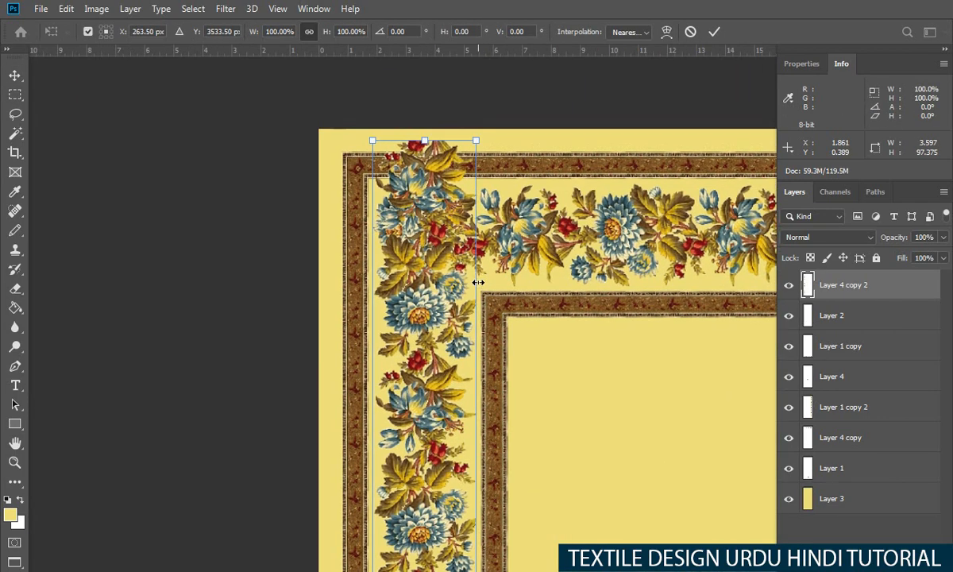
{"action": "key", "text": "Return"}
Place Layer 4 copy 2 beneath Layer 4 copy and compress it vertically so the left strip's top end sits below the corner flower
{"action": "left_click_drag", "start_coordinate": [799, 286], "coordinate": [834, 438]}
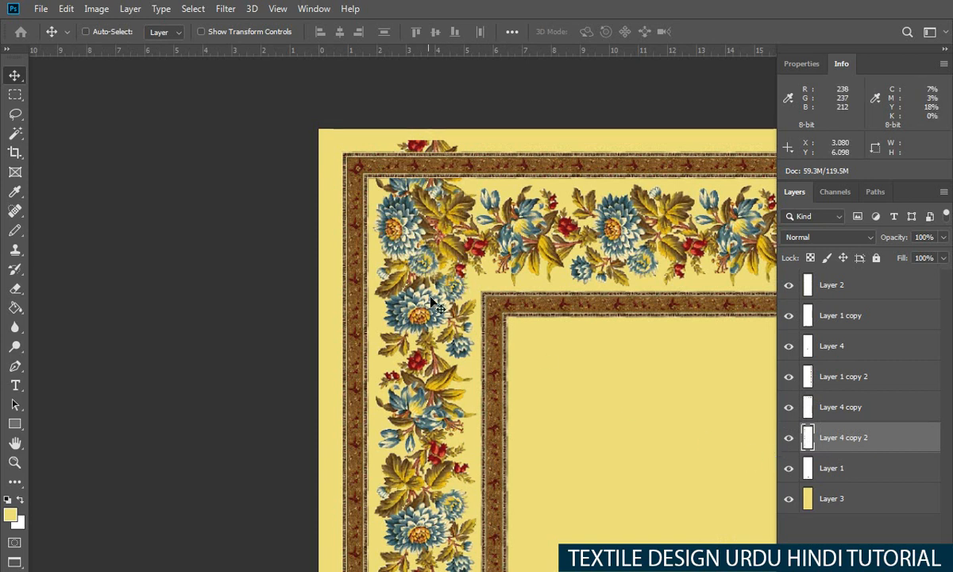
{"action": "key", "text": "ctrl+t"}
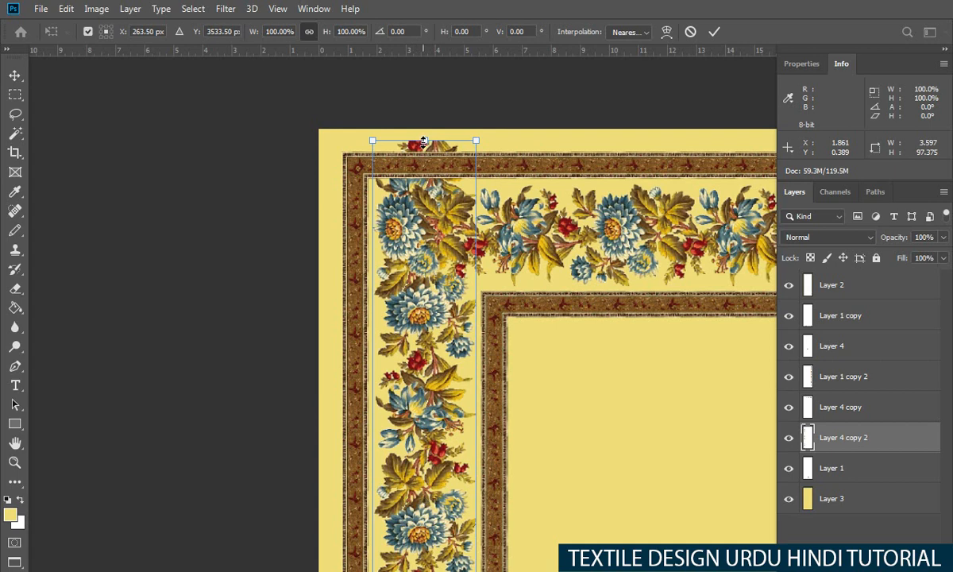
{"action": "left_click_drag", "start_coordinate": [424, 141], "coordinate": [411, 260]}
{"action": "key", "text": "Return"}
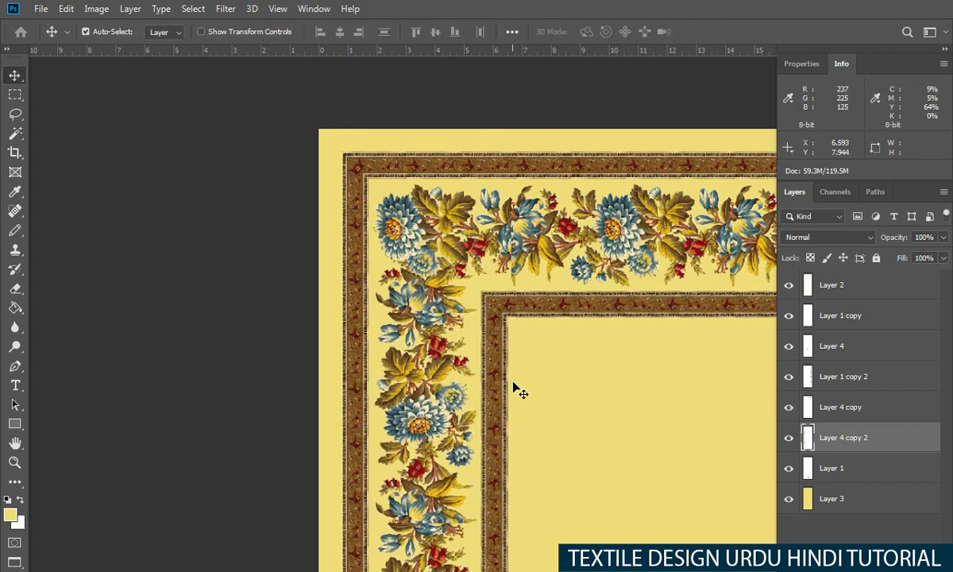
Stretch the left strip upward to 101.43% height so its end tucks under the upper left corner motif
{"action": "key", "text": "ctrl+minus"}
{"action": "key", "text": "ctrl+minus"}
{"action": "key", "text": "ctrl+minus"}
{"action": "left_click_drag", "start_coordinate": [513, 389], "coordinate": [450, 279]}
{"action": "scroll", "coordinate": [453, 279], "scroll_direction": "down", "scroll_amount": 3}
{"action": "left_click_drag", "start_coordinate": [475, 328], "coordinate": [440, 306]}
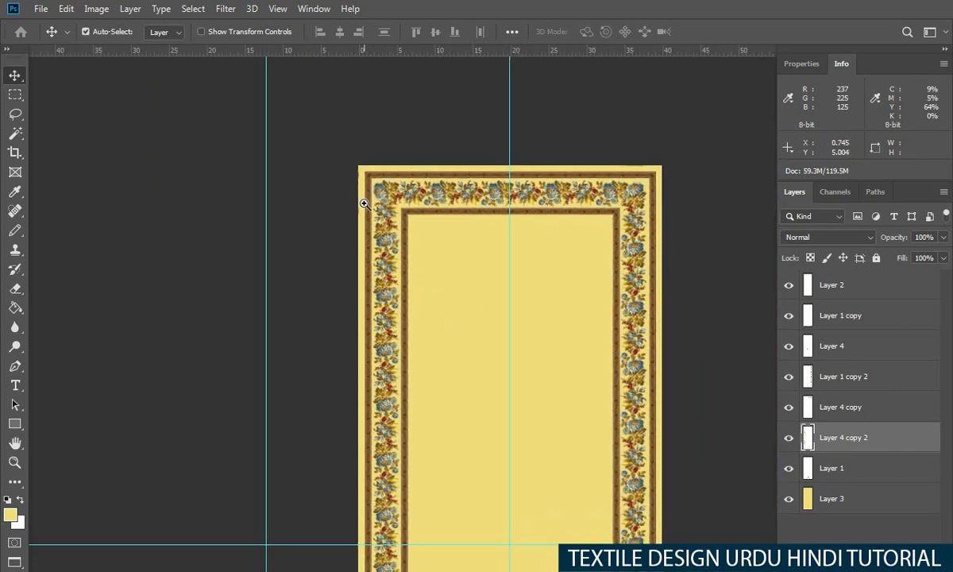
{"action": "scroll", "coordinate": [364, 203], "scroll_direction": "up", "scroll_amount": 3}
{"action": "key", "text": "ctrl+t"}
{"action": "left_click_drag", "start_coordinate": [402, 196], "coordinate": [404, 180]}
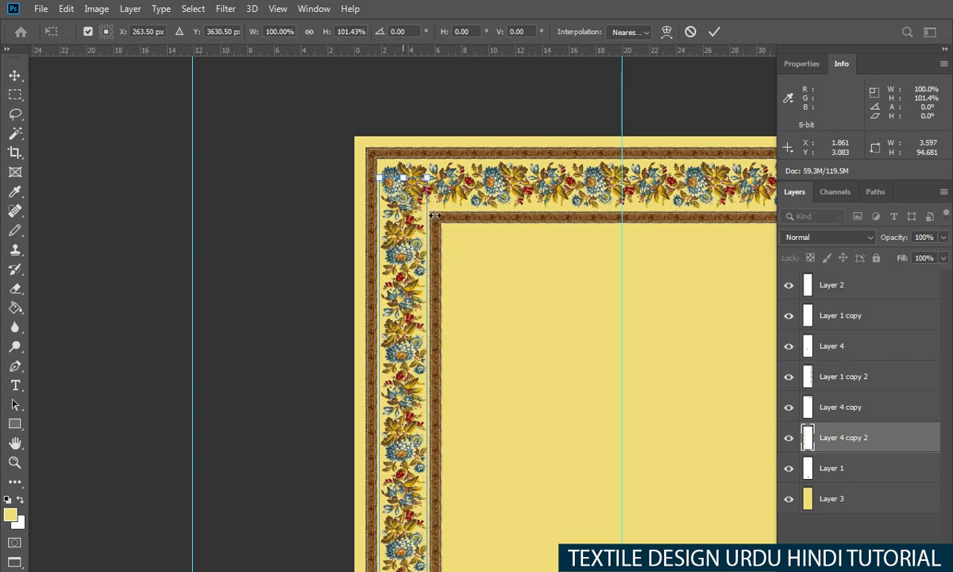
{"action": "key", "text": "Return"}
Try to outline the left strip's overlap at the upper left corner with freehand lasso selections, and clear the selection
{"action": "scroll", "coordinate": [401, 189], "scroll_direction": "up", "scroll_amount": 5}
{"action": "left_click_drag", "start_coordinate": [372, 201], "coordinate": [387, 297]}
{"action": "key", "text": "l"}
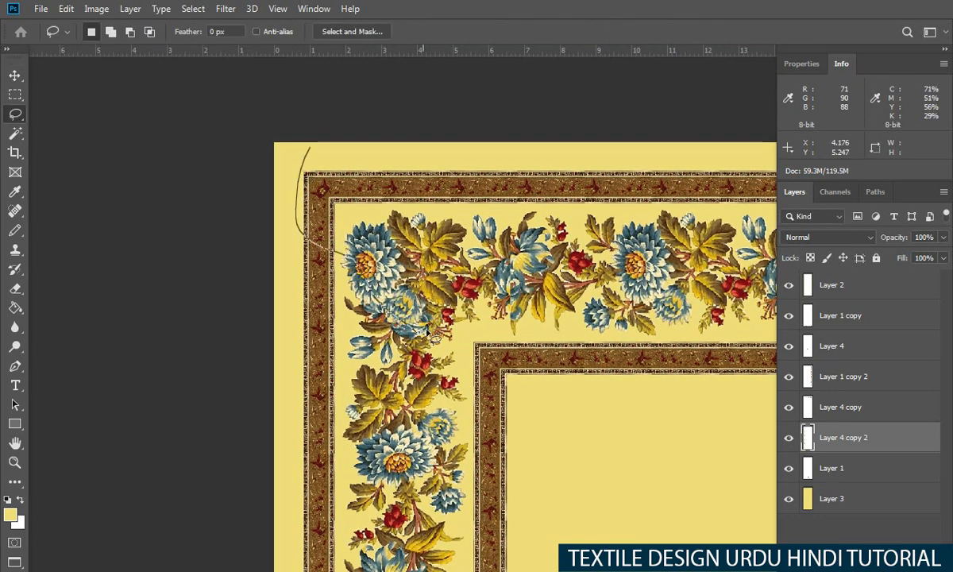
{"action": "mouse_move", "coordinate": [469, 362]}
{"action": "left_mouse_down"}
{"action": "mouse_move", "coordinate": [522, 180]}
{"action": "mouse_move", "coordinate": [255, 251]}
{"action": "left_mouse_up"}
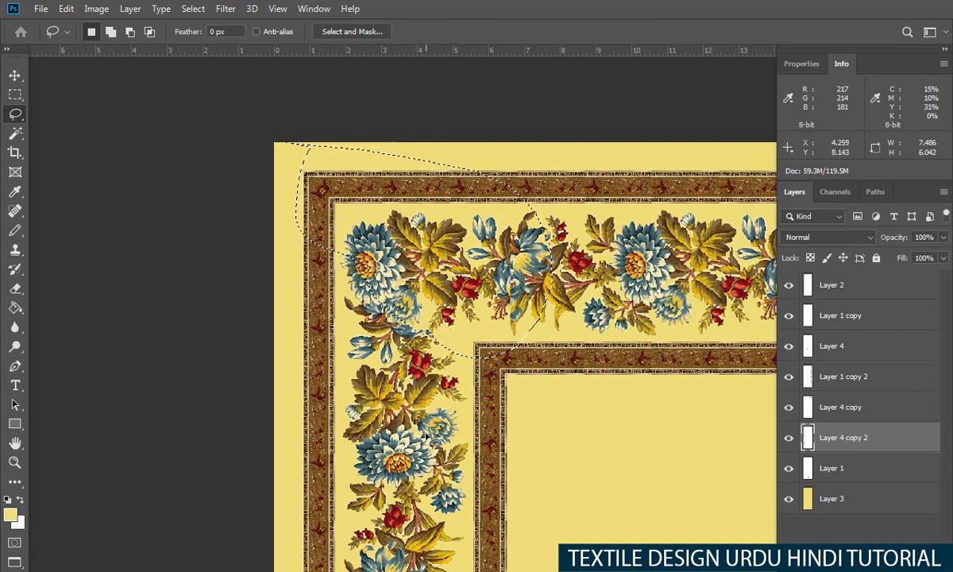
{"action": "mouse_move", "coordinate": [441, 374]}
{"action": "left_mouse_down"}
{"action": "mouse_move", "coordinate": [477, 288]}
{"action": "mouse_move", "coordinate": [460, 333]}
{"action": "left_mouse_up"}
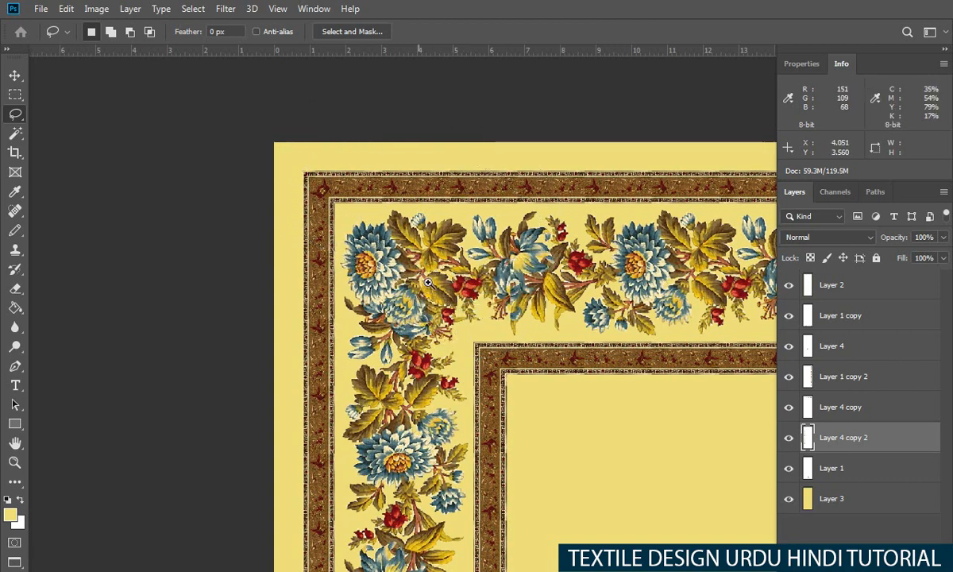
{"action": "scroll", "coordinate": [449, 283], "scroll_direction": "up", "scroll_amount": 3}
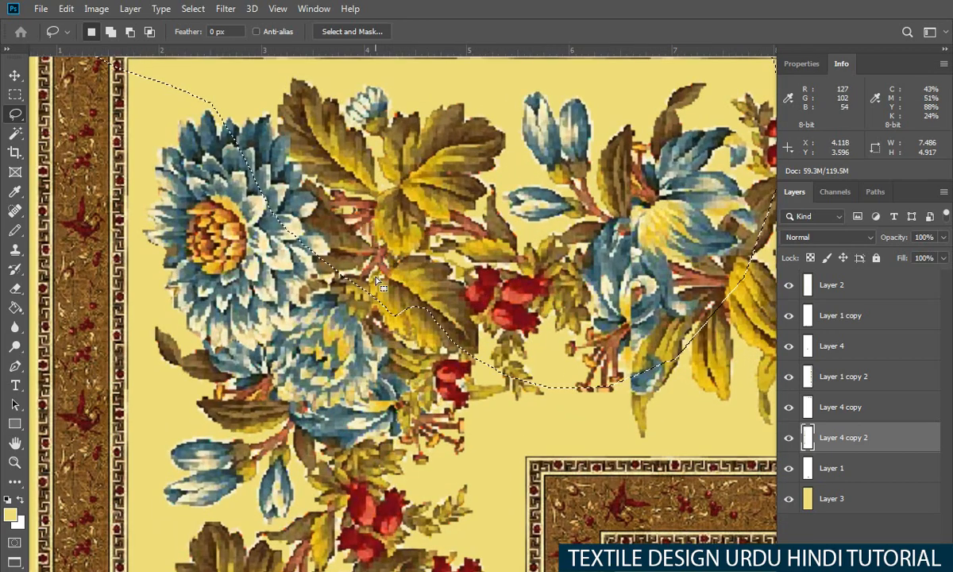
{"action": "scroll", "coordinate": [436, 325], "scroll_direction": "down", "scroll_amount": 5}
{"action": "key", "text": "ctrl+minus"}
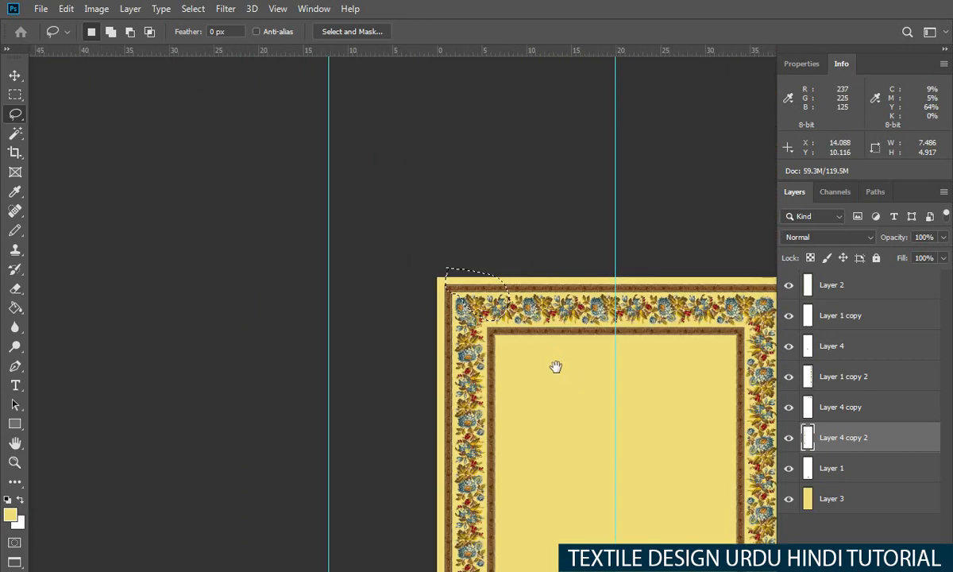
{"action": "key", "text": "ctrl+d"}
Select the bottom strip's Layer 1 copy at the lower left corner and undo its trial move
{"action": "left_click_drag", "start_coordinate": [594, 413], "coordinate": [509, 347]}
{"action": "mouse_move", "coordinate": [479, 436]}
{"action": "left_mouse_down"}
{"action": "mouse_move", "coordinate": [468, 302]}
{"action": "mouse_move", "coordinate": [425, 167]}
{"action": "left_mouse_up"}
{"action": "key", "text": "ctrl+plus"}
{"action": "left_click_drag", "start_coordinate": [424, 560], "coordinate": [426, 383]}
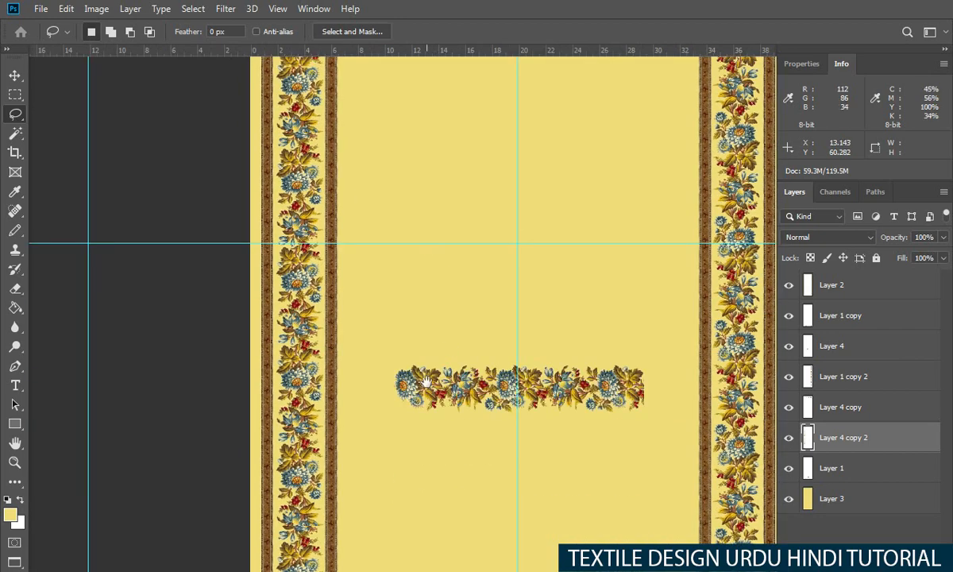
{"action": "left_click_drag", "start_coordinate": [406, 543], "coordinate": [448, 323]}
{"action": "left_click_drag", "start_coordinate": [463, 508], "coordinate": [470, 428]}
{"action": "left_click_drag", "start_coordinate": [475, 529], "coordinate": [475, 407]}
{"action": "key", "text": "ctrl+plus"}
{"action": "key", "text": "ctrl+plus"}
{"action": "key", "text": "ctrl+plus"}
{"action": "key", "text": "ctrl+plus"}
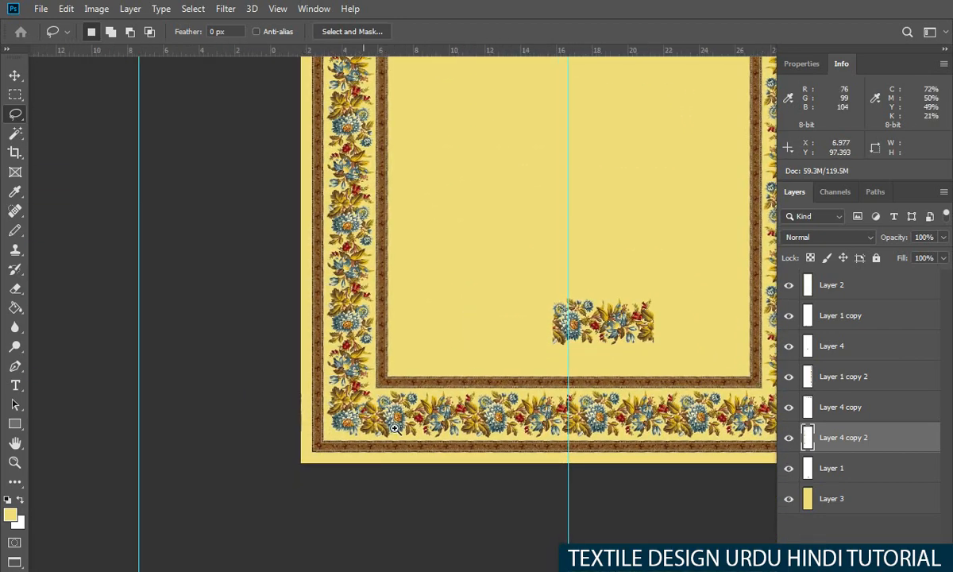
{"action": "key", "text": "v"}
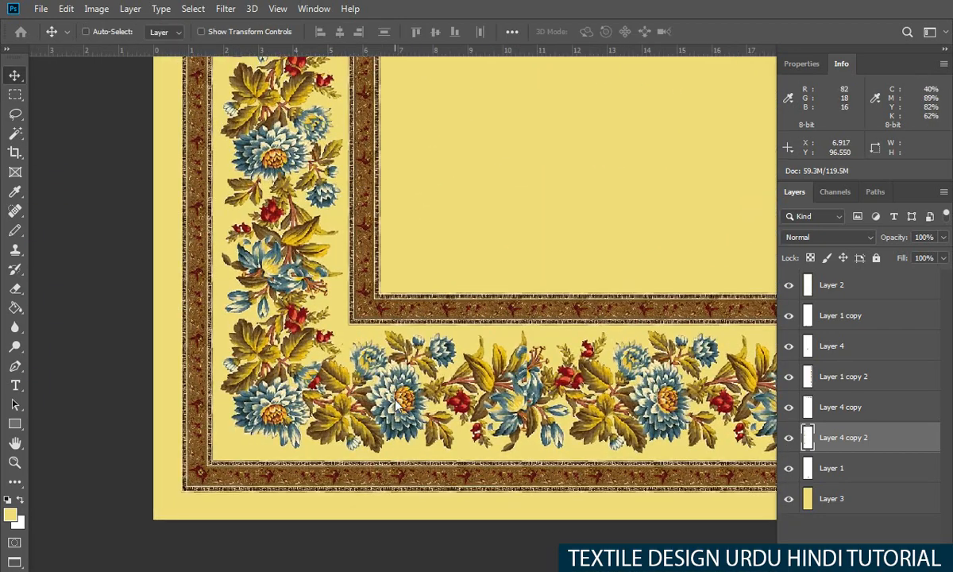
{"action": "right_click", "coordinate": [395, 400]}
{"action": "left_click", "coordinate": [401, 413]}
{"action": "left_click_drag", "start_coordinate": [400, 413], "coordinate": [434, 432]}
{"action": "key", "text": "ctrl+z"}
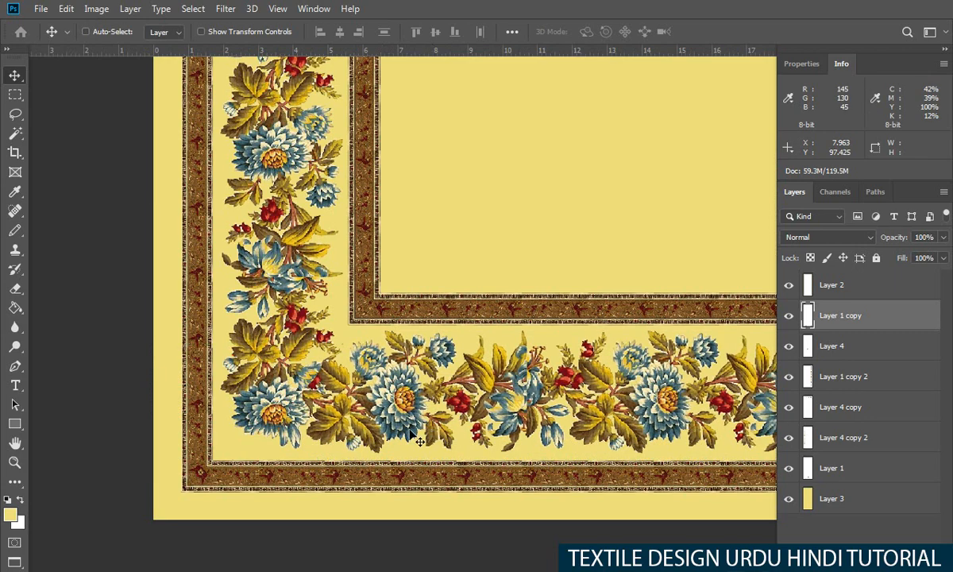
Identify the overlapping strips at the lower left corner and place Layer 1 copy beneath Layer 4 copy 2, directly above Layer 1
{"action": "key", "text": "ctrl+plus"}
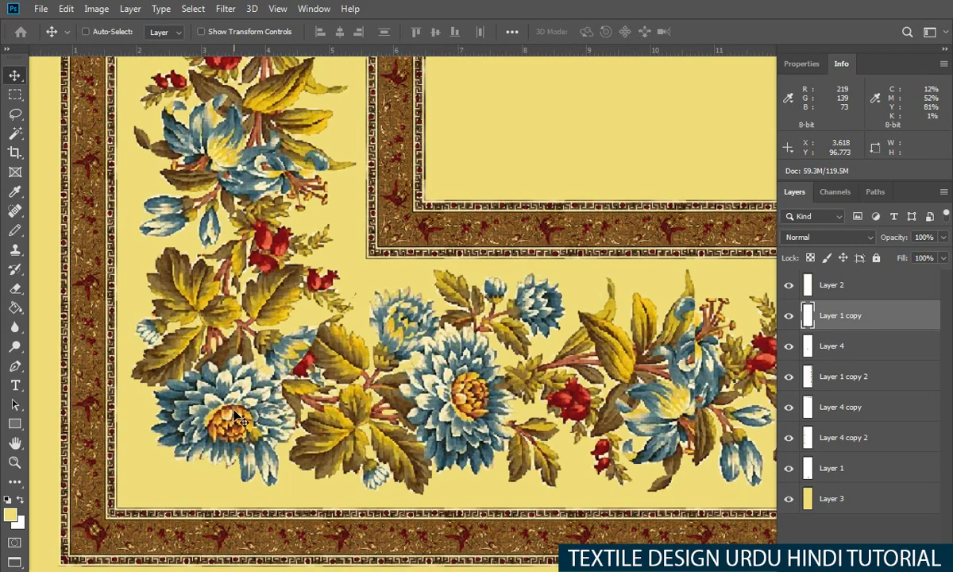
{"action": "right_click", "coordinate": [235, 415]}
{"action": "left_click", "coordinate": [243, 419]}
{"action": "right_click", "coordinate": [340, 364]}
{"action": "left_click", "coordinate": [350, 372]}
{"action": "right_click", "coordinate": [451, 379]}
{"action": "left_click", "coordinate": [477, 377]}
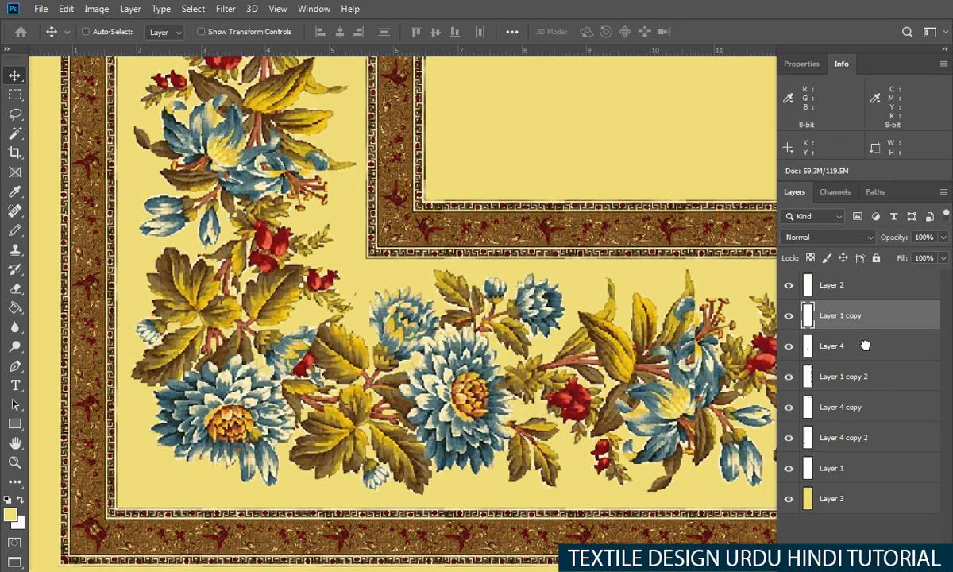
{"action": "left_click_drag", "start_coordinate": [865, 345], "coordinate": [862, 469]}
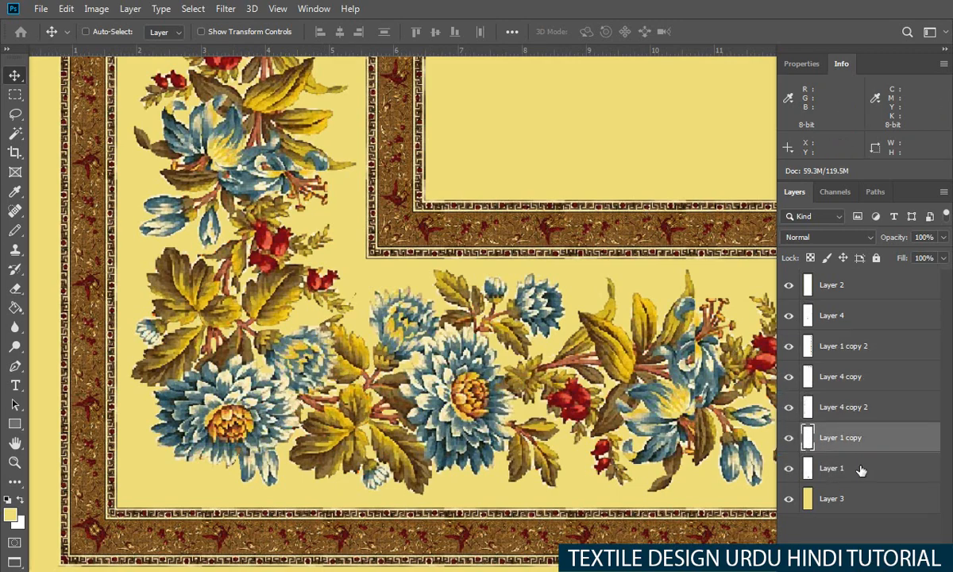
Select the right strip's Layer 1 copy 2 at the lower right corner and place it beneath Layer 1 copy
{"action": "left_click_drag", "start_coordinate": [520, 419], "coordinate": [367, 421]}
{"action": "left_click_drag", "start_coordinate": [691, 429], "coordinate": [502, 426]}
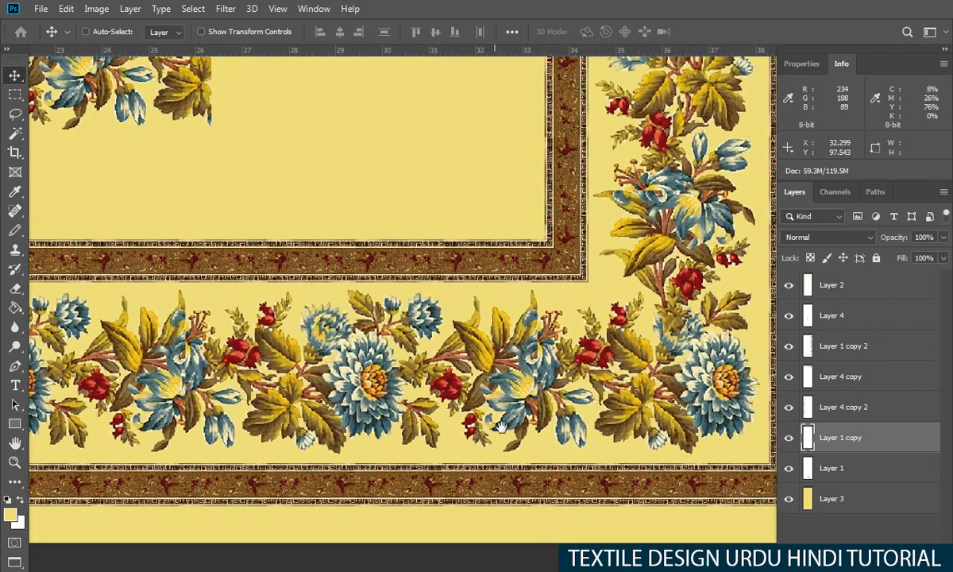
{"action": "right_click", "coordinate": [710, 391]}
{"action": "left_click", "coordinate": [719, 395]}
{"action": "mouse_move", "coordinate": [715, 389]}
{"action": "left_mouse_down"}
{"action": "mouse_move", "coordinate": [691, 424]}
{"action": "mouse_move", "coordinate": [709, 385]}
{"action": "left_mouse_up"}
{"action": "right_click", "coordinate": [682, 319]}
{"action": "left_click", "coordinate": [683, 322]}
{"action": "left_click_drag", "start_coordinate": [815, 345], "coordinate": [844, 449]}
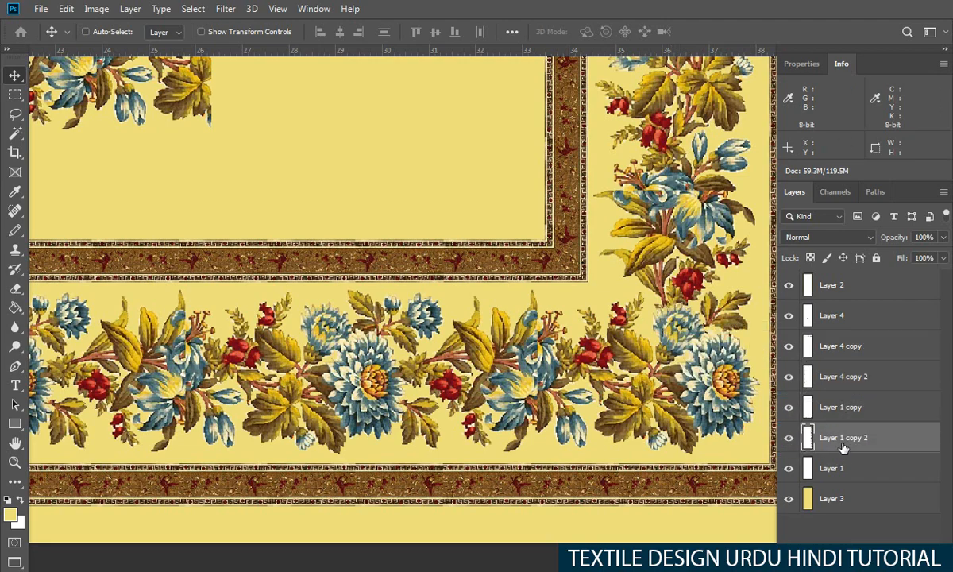
Select Layer 1 copy at the lower left corner and reduce the Eraser brush size to 60
{"action": "left_click_drag", "start_coordinate": [673, 329], "coordinate": [569, 334]}
{"action": "left_click_drag", "start_coordinate": [246, 361], "coordinate": [363, 315]}
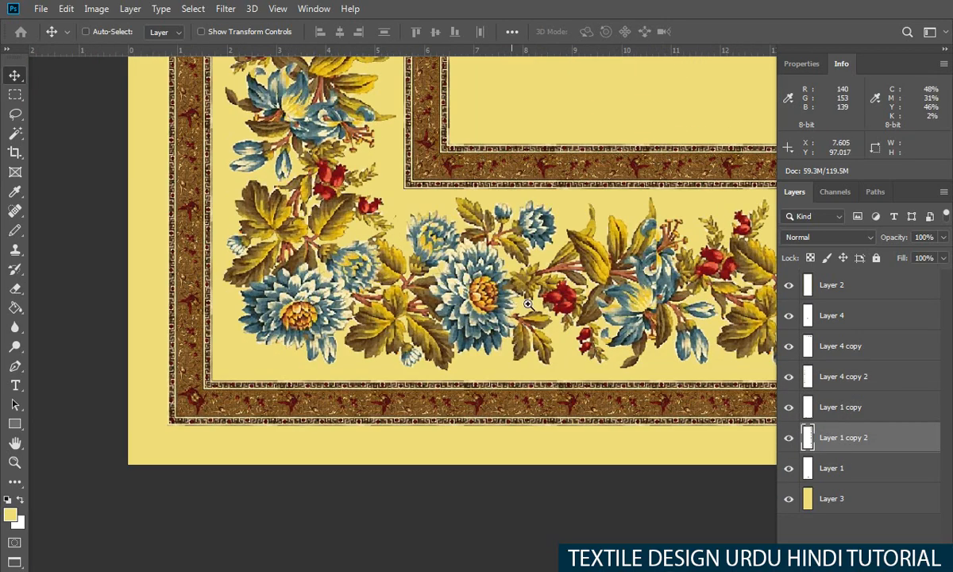
{"action": "left_click_drag", "start_coordinate": [540, 289], "coordinate": [505, 302]}
{"action": "right_click", "coordinate": [413, 262]}
{"action": "left_click", "coordinate": [438, 268]}
{"action": "mouse_move", "coordinate": [453, 287]}
{"action": "left_mouse_down"}
{"action": "mouse_move", "coordinate": [470, 256]}
{"action": "mouse_move", "coordinate": [459, 288]}
{"action": "left_mouse_up"}
{"action": "key", "text": "e"}
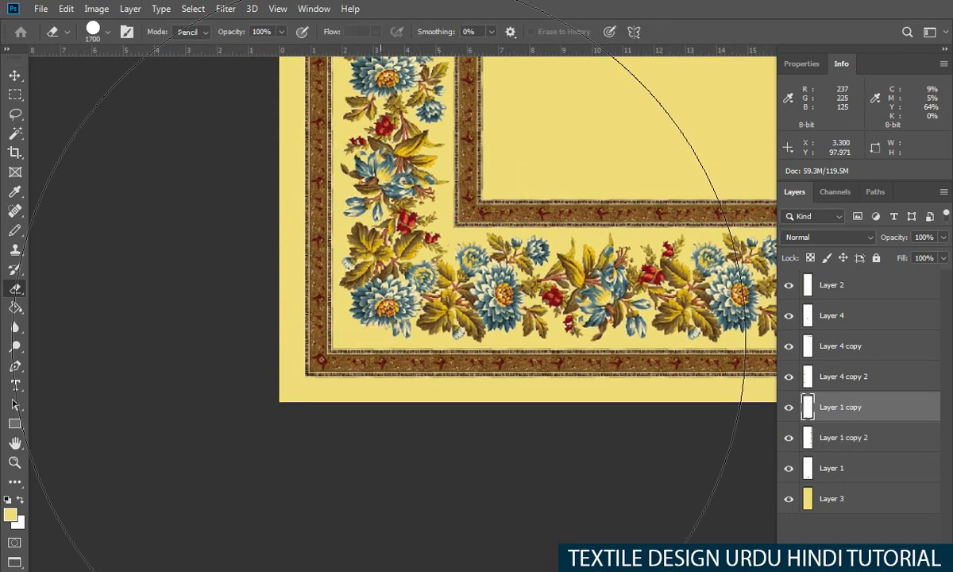
{"action": "left_click_drag", "start_coordinate": [395, 343], "coordinate": [419, 324]}
{"action": "key", "text": "bracketleft"}
{"action": "key", "text": "bracketleft"}
{"action": "key", "text": "bracketleft"}
{"action": "key", "text": "bracketleft"}
{"action": "key", "text": "bracketleft"}
{"action": "key", "text": "bracketleft"}
{"action": "key", "text": "bracketleft"}
{"action": "key", "text": "bracketleft"}
{"action": "key", "text": "bracketleft"}
{"action": "key", "text": "bracketleft"}
{"action": "key", "text": "bracketleft"}
{"action": "key", "text": "bracketleft"}
{"action": "key", "text": "bracketleft"}
{"action": "key", "text": "bracketleft"}
{"action": "key", "text": "bracketleft"}
{"action": "key", "text": "bracketleft"}
{"action": "key", "text": "bracketleft"}
{"action": "key", "text": "bracketleft"}
{"action": "key", "text": "bracketleft"}
{"action": "key", "text": "bracketleft"}
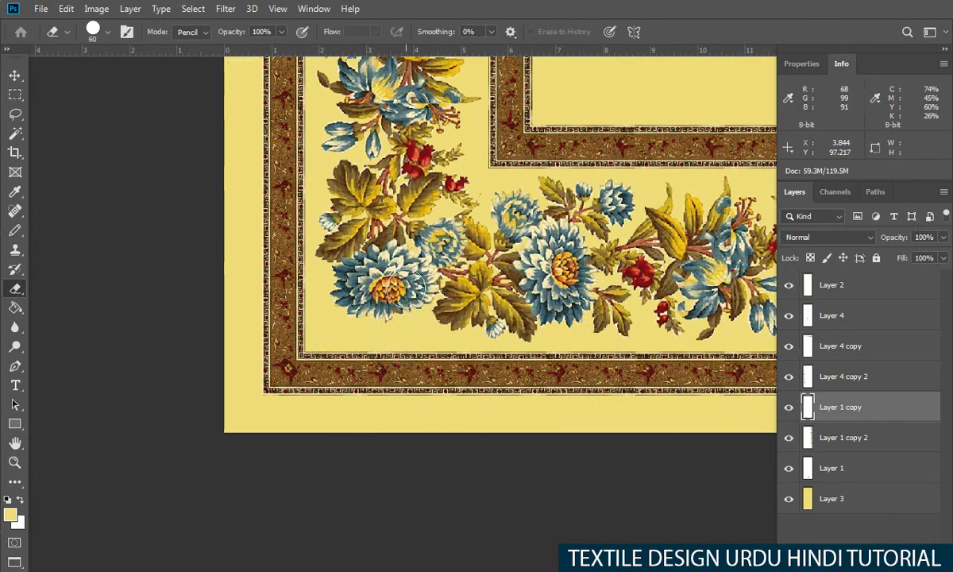
Try to move the right strip's Layer 1 copy 2 at the upper right corner, and undo the move
{"action": "key", "text": "ctrl+minus"}
{"action": "key", "text": "ctrl+minus"}
{"action": "key", "text": "ctrl+minus"}
{"action": "key", "text": "ctrl+minus"}
{"action": "key", "text": "ctrl+minus"}
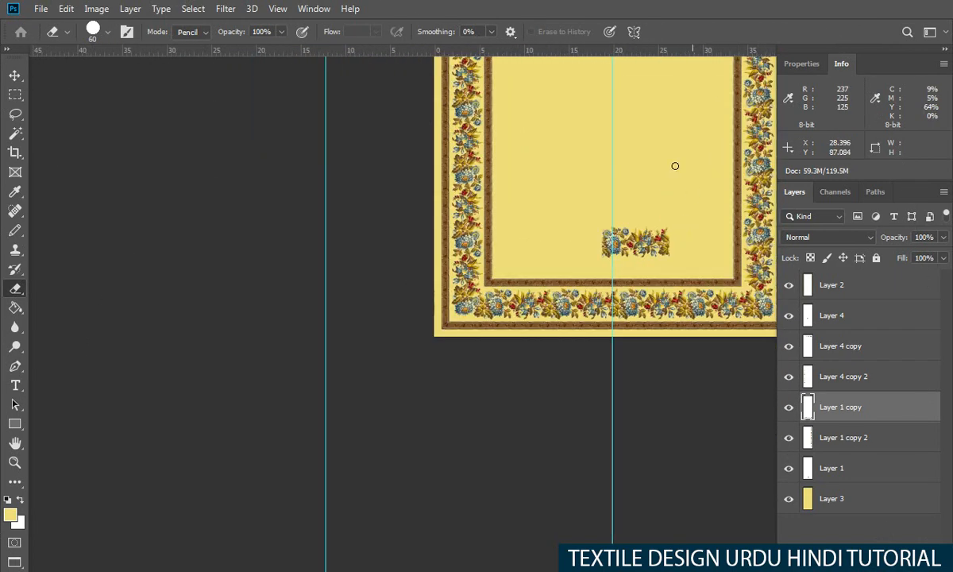
{"action": "left_click_drag", "start_coordinate": [674, 166], "coordinate": [606, 278]}
{"action": "left_click_drag", "start_coordinate": [612, 168], "coordinate": [541, 299]}
{"action": "left_click_drag", "start_coordinate": [500, 151], "coordinate": [570, 311]}
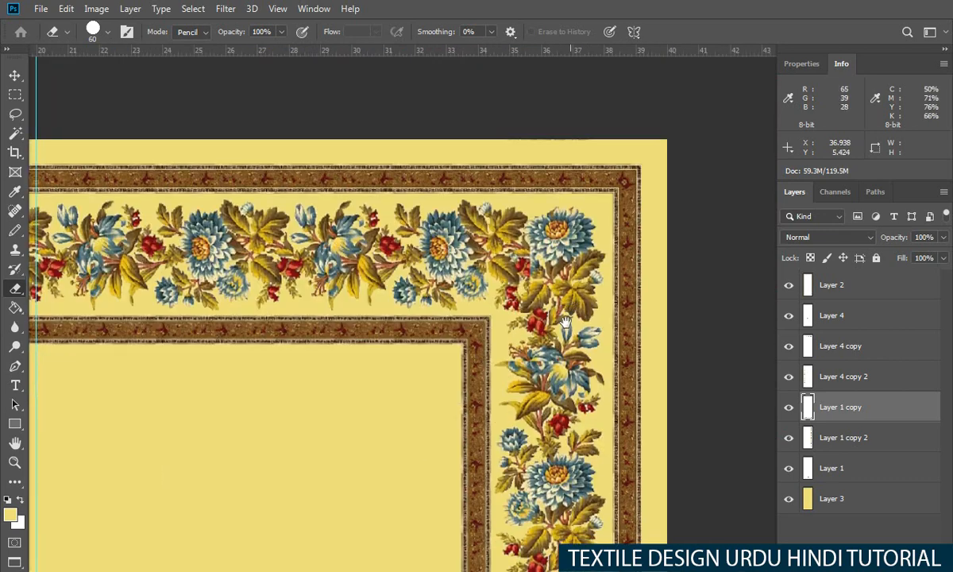
{"action": "key", "text": "v"}
{"action": "right_click", "coordinate": [560, 376]}
{"action": "left_click", "coordinate": [569, 381]}
{"action": "left_click_drag", "start_coordinate": [565, 372], "coordinate": [525, 368]}
{"action": "key", "text": "ctrl+z"}
{"action": "key", "text": "ctrl+z"}
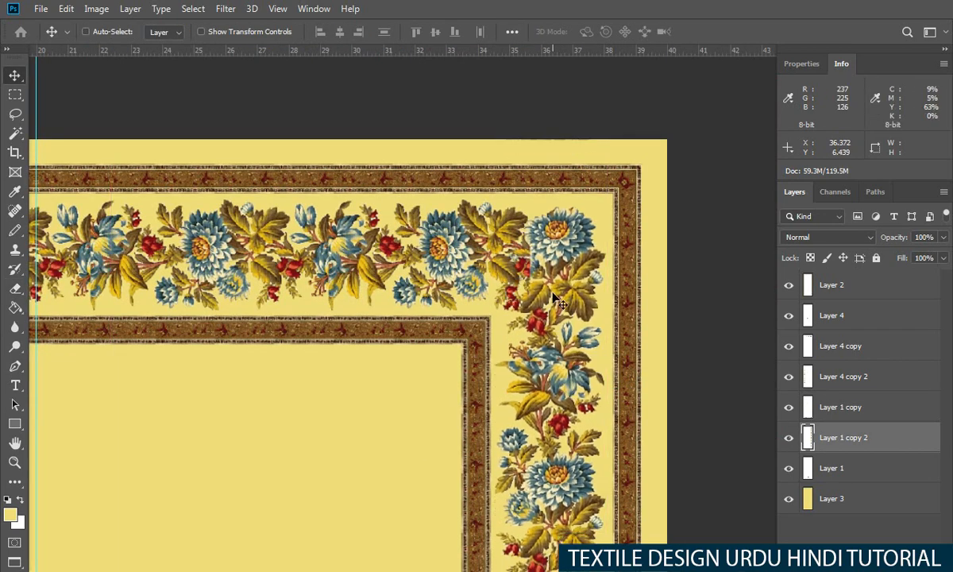
Select the top strip's Layer 4 copy at the upper right corner and place it beneath Layer 1, directly above Layer 3
{"action": "right_click", "coordinate": [501, 236]}
{"action": "left_click", "coordinate": [521, 240]}
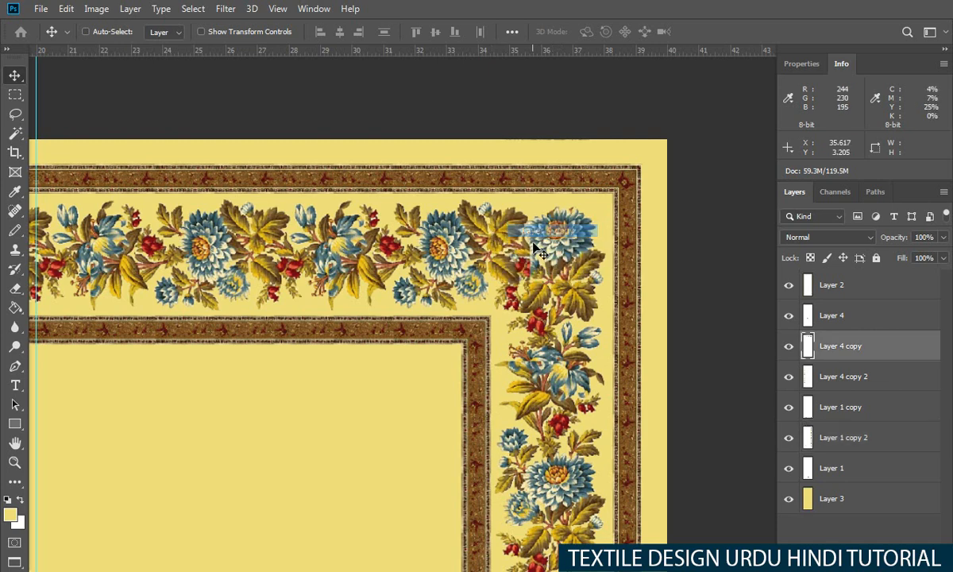
{"action": "left_click_drag", "start_coordinate": [829, 348], "coordinate": [841, 482]}
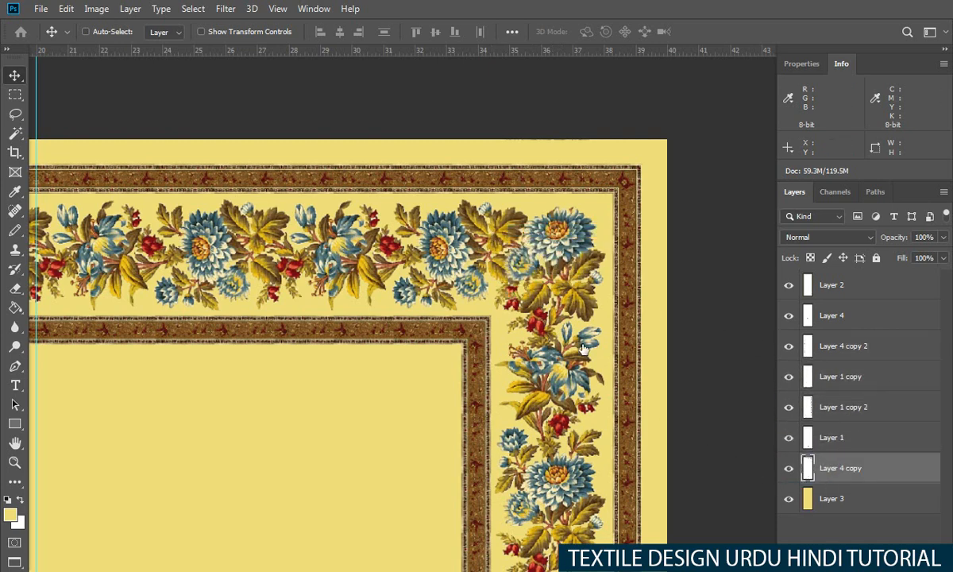
Check which layers hold the right and top strips, try raising Layer 4 copy in the layer order, and undo it
{"action": "right_click", "coordinate": [569, 248]}
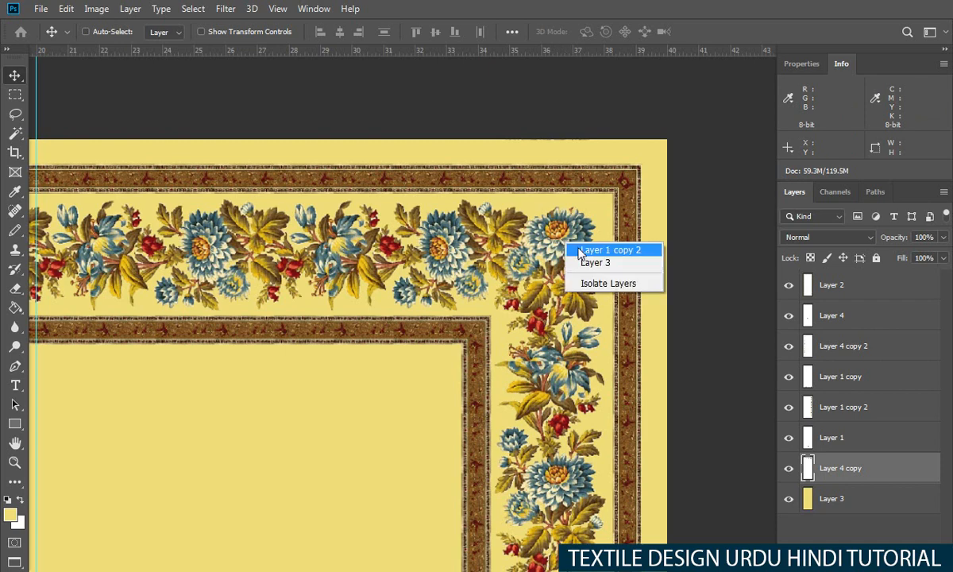
{"action": "left_click", "coordinate": [592, 250]}
{"action": "right_click", "coordinate": [440, 249]}
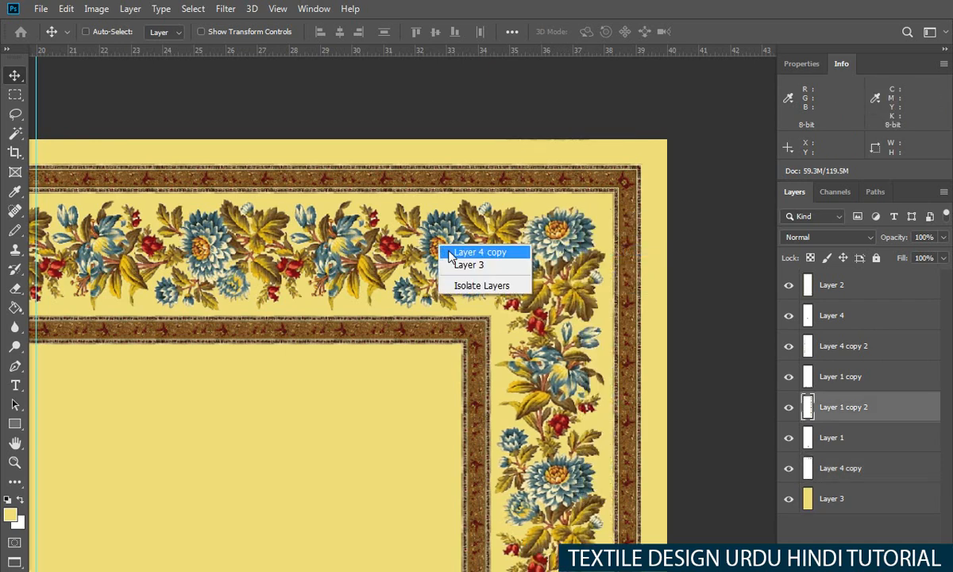
{"action": "left_click", "coordinate": [462, 249]}
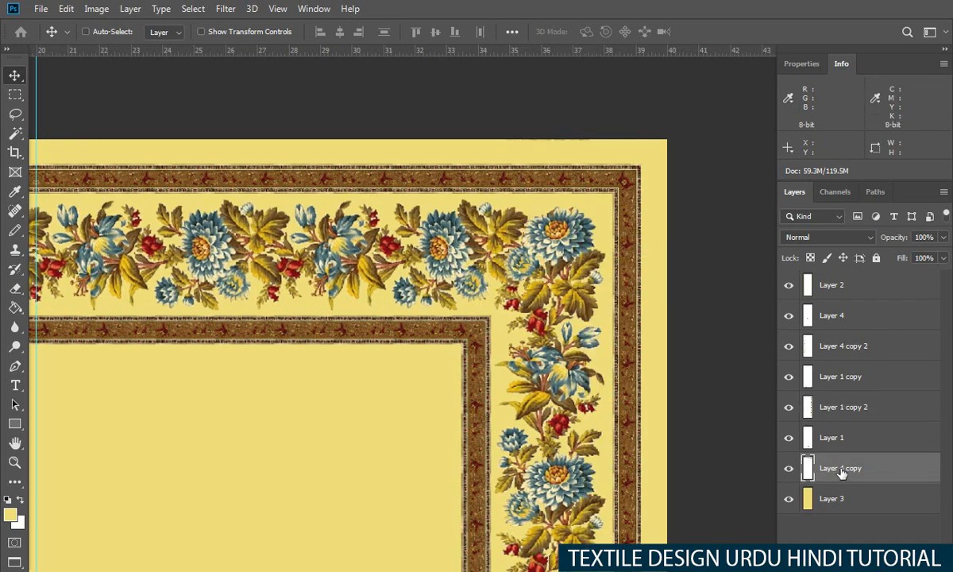
{"action": "left_click_drag", "start_coordinate": [841, 471], "coordinate": [818, 334]}
{"action": "key", "text": "ctrl+z"}
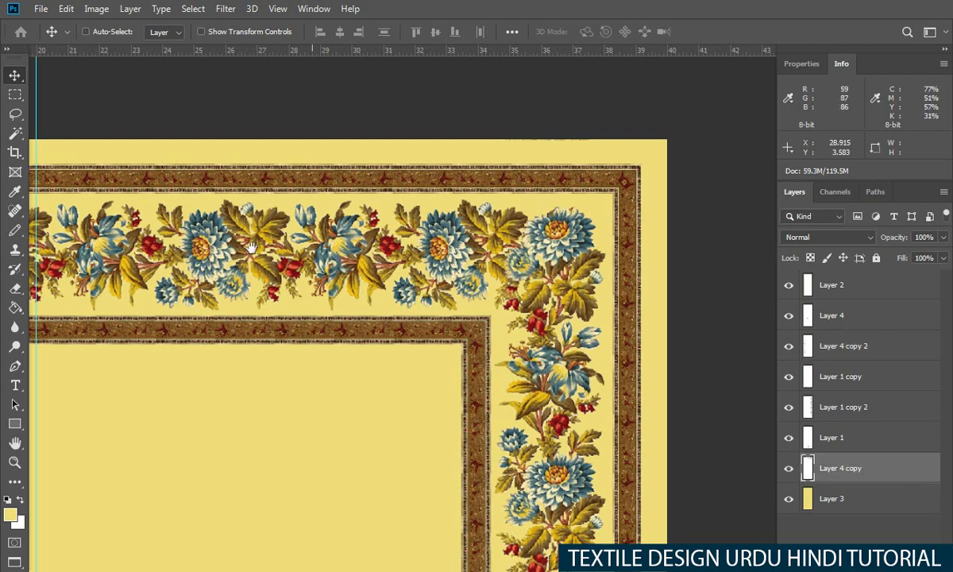
Try to move the floral strip of the top band at the upper left corner, and undo the move
{"action": "scroll", "coordinate": [251, 248], "scroll_direction": "left", "scroll_amount": 15}
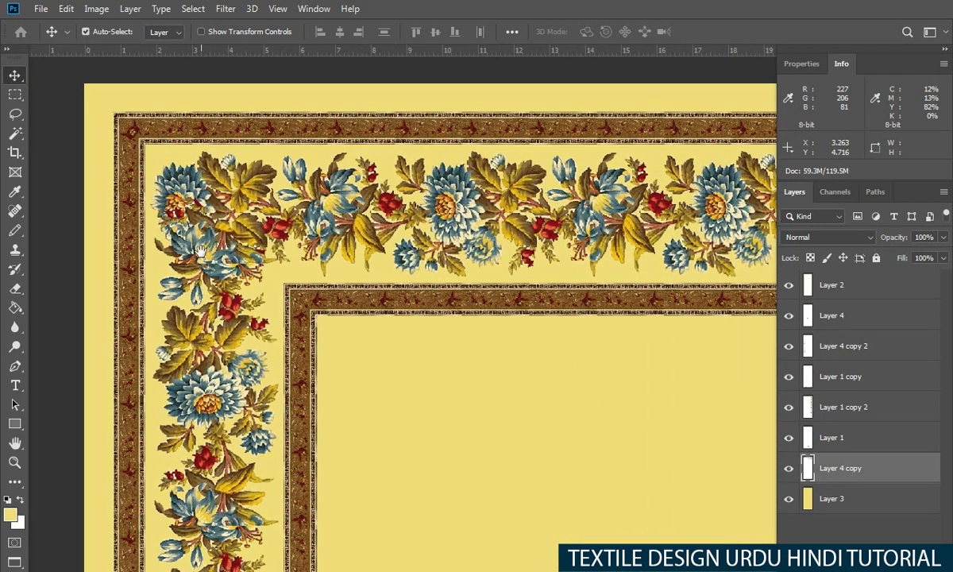
{"action": "right_click", "coordinate": [328, 198]}
{"action": "left_click", "coordinate": [341, 207]}
{"action": "left_click_drag", "start_coordinate": [340, 209], "coordinate": [378, 231]}
{"action": "key", "text": "ctrl+z"}
Select the left strip's Layer 4 copy 2 and place it beneath Layer 4 copy, directly above Layer 3
{"action": "right_click", "coordinate": [200, 244]}
{"action": "left_click", "coordinate": [231, 253]}
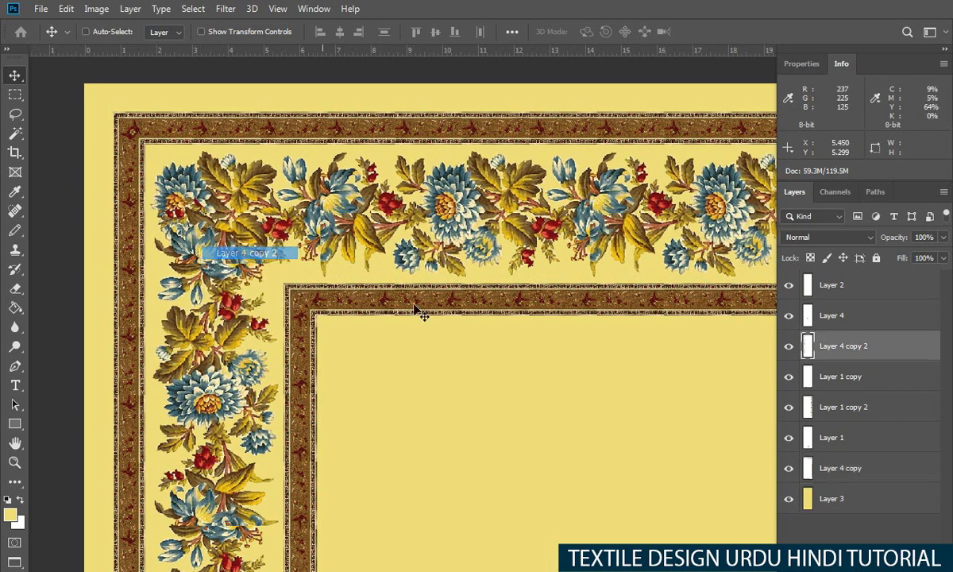
{"action": "left_click_drag", "start_coordinate": [941, 397], "coordinate": [851, 468]}
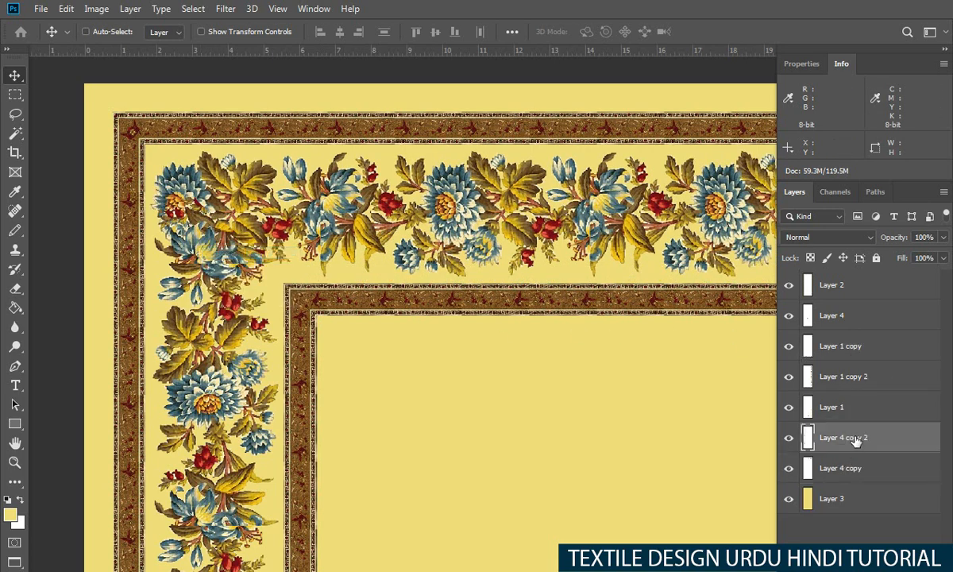
{"action": "key", "text": "ctrl+z"}
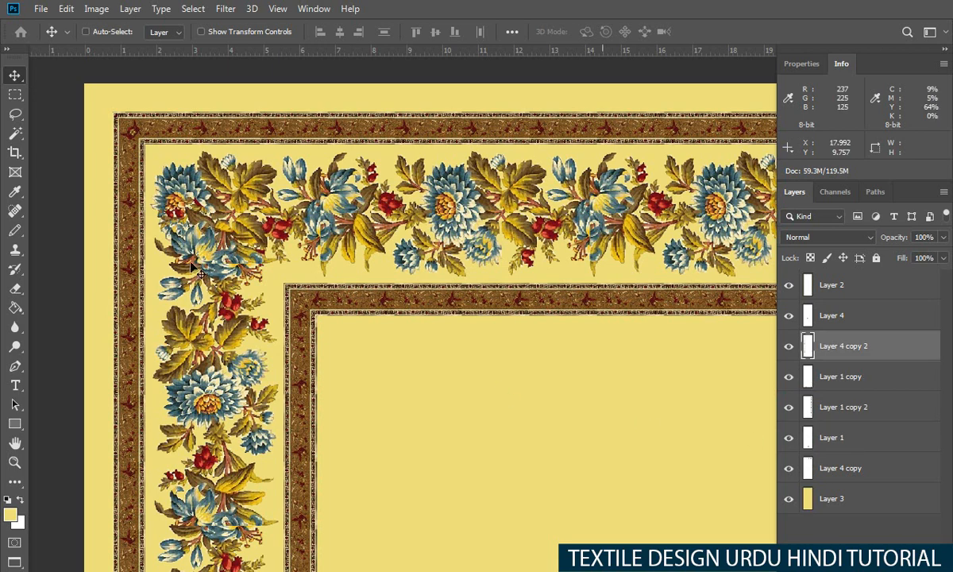
{"action": "right_click", "coordinate": [195, 254]}
{"action": "left_click", "coordinate": [231, 260]}
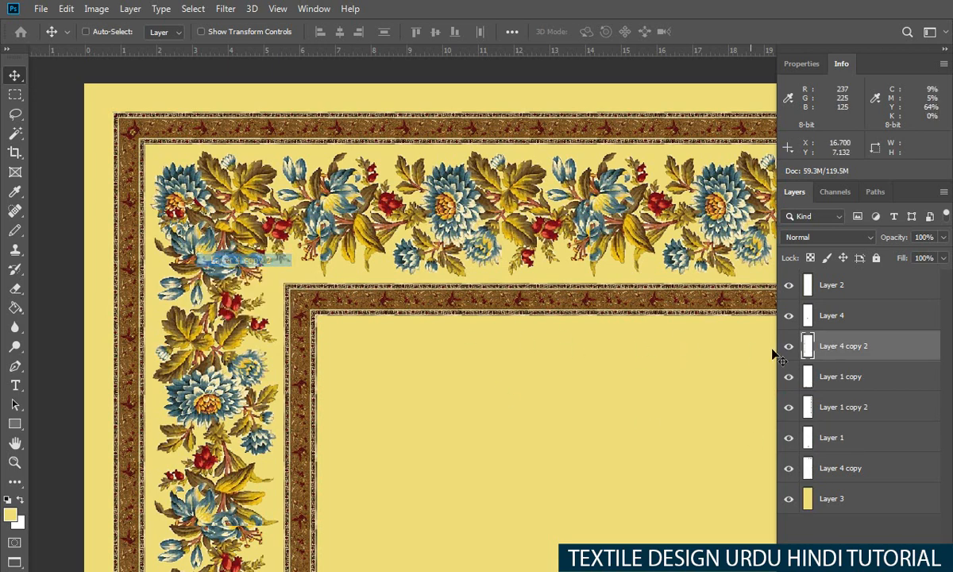
{"action": "left_click_drag", "start_coordinate": [868, 364], "coordinate": [879, 484]}
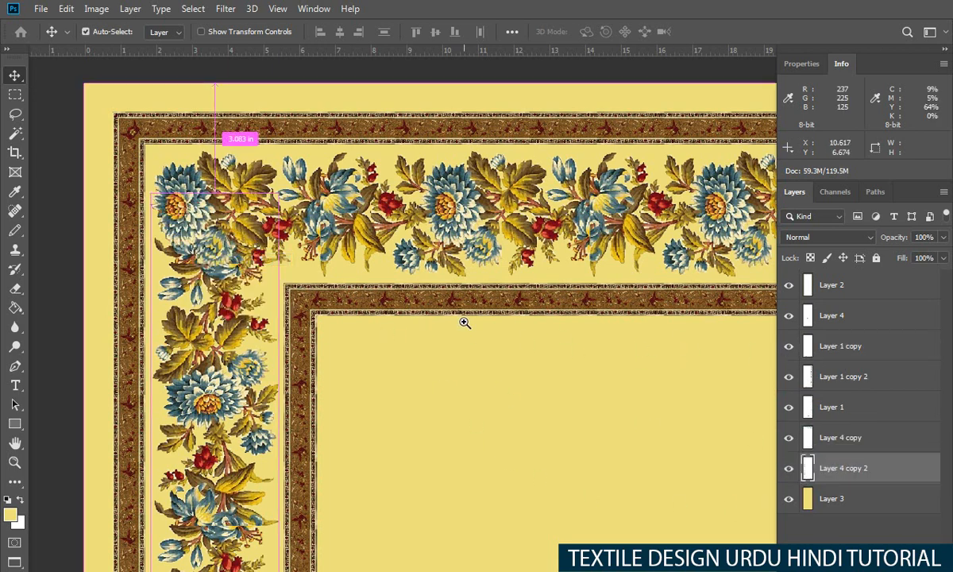
Try to move the left strip's Layer 4 copy 2 at the upper left corner, undo the move, and switch to the Eraser
{"action": "left_click_drag", "start_coordinate": [259, 271], "coordinate": [318, 295]}
{"action": "key", "text": "ctrl+r"}
{"action": "right_click", "coordinate": [286, 324]}
{"action": "left_click", "coordinate": [300, 333]}
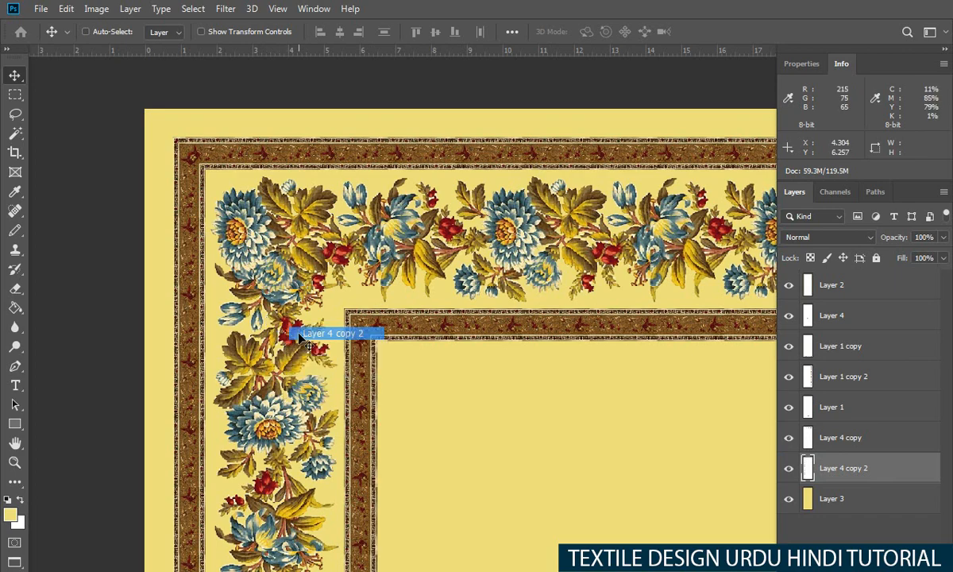
{"action": "left_click_drag", "start_coordinate": [291, 329], "coordinate": [281, 309]}
{"action": "key", "text": "ctrl+z"}
{"action": "key", "text": "e"}
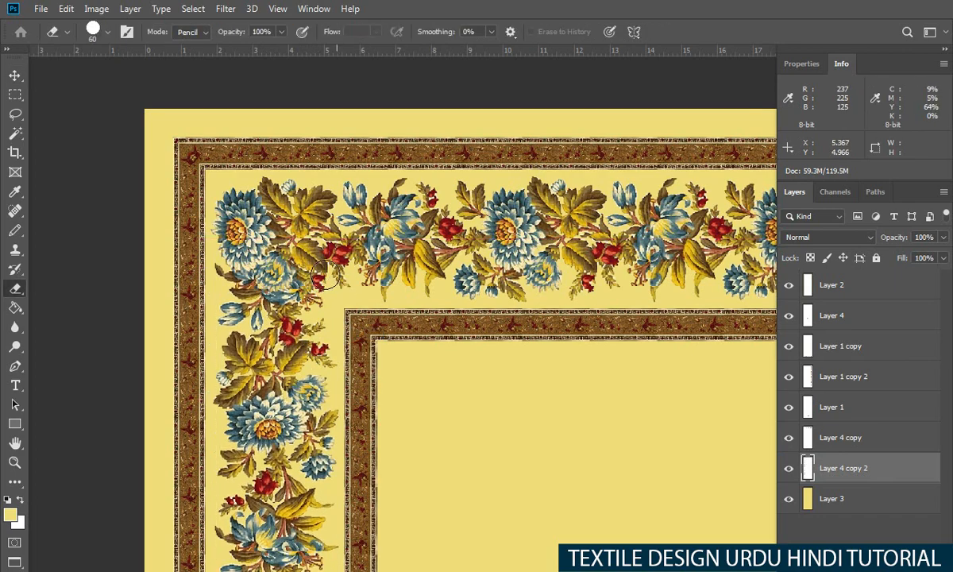
Check the lower left corner and raise Layer 4 copy 2 four levels, to directly beneath Layer 4
{"action": "left_click_drag", "start_coordinate": [447, 313], "coordinate": [288, 334]}
{"action": "left_click_drag", "start_coordinate": [457, 445], "coordinate": [394, 246]}
{"action": "left_click_drag", "start_coordinate": [415, 446], "coordinate": [393, 291]}
{"action": "left_click_drag", "start_coordinate": [331, 433], "coordinate": [425, 411]}
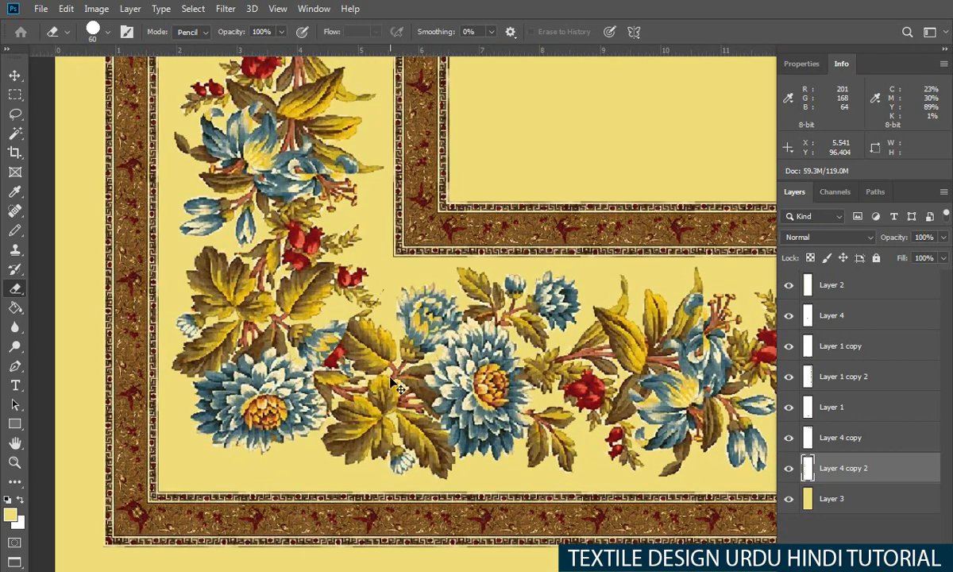
{"action": "key", "text": "ctrl+bracketright"}
{"action": "key", "text": "ctrl+bracketright"}
{"action": "key", "text": "ctrl+bracketright"}
{"action": "key", "text": "ctrl+bracketright"}
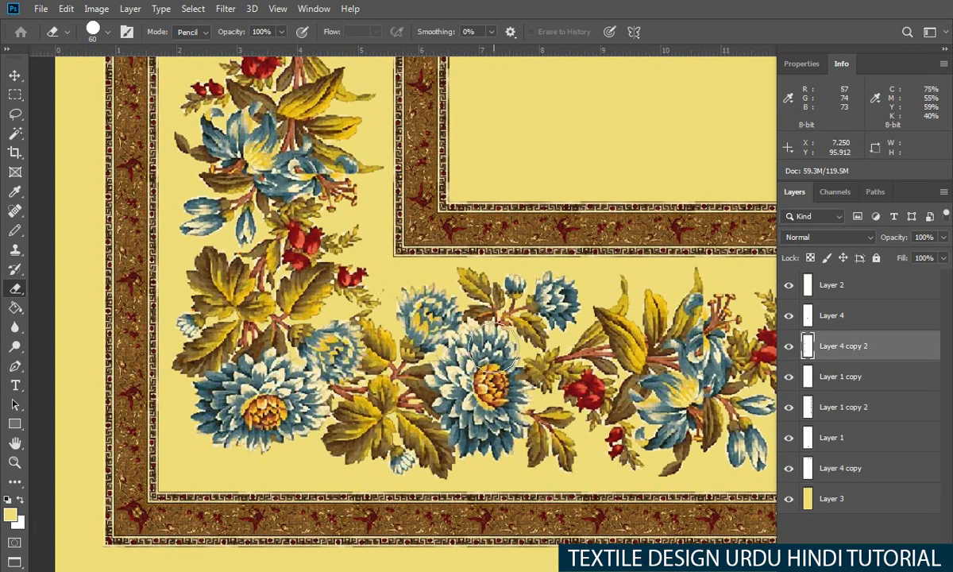
Select the top strip's Layer 4 copy at the upper left corner
{"action": "left_click_drag", "start_coordinate": [507, 268], "coordinate": [390, 269]}
{"action": "left_click_drag", "start_coordinate": [473, 191], "coordinate": [435, 468]}
{"action": "left_click_drag", "start_coordinate": [424, 274], "coordinate": [414, 525]}
{"action": "mouse_move", "coordinate": [422, 80]}
{"action": "left_mouse_down"}
{"action": "mouse_move", "coordinate": [417, 301]}
{"action": "mouse_move", "coordinate": [430, 341]}
{"action": "left_mouse_up"}
{"action": "mouse_move", "coordinate": [368, 130]}
{"action": "left_mouse_down"}
{"action": "mouse_move", "coordinate": [355, 292]}
{"action": "mouse_move", "coordinate": [442, 298]}
{"action": "mouse_move", "coordinate": [463, 339]}
{"action": "left_mouse_up"}
{"action": "key", "text": "v"}
{"action": "right_click", "coordinate": [274, 195]}
{"action": "left_click", "coordinate": [298, 194]}
{"action": "key", "text": "ctrl+minus"}
{"action": "key", "text": "ctrl+minus"}
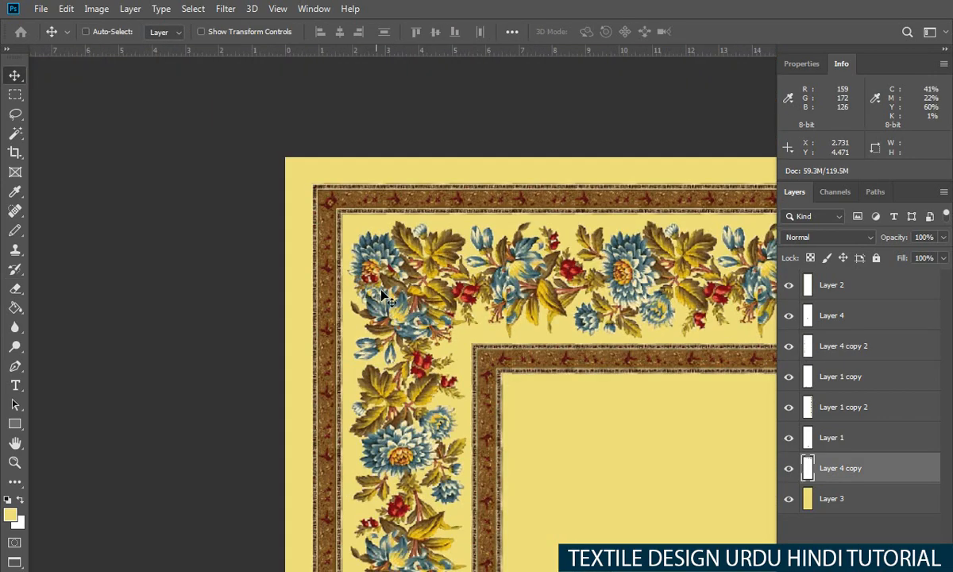
Try to move Layer 4 copy at the upper left corner, and undo the move
{"action": "key", "text": "m"}
{"action": "key", "text": "v"}
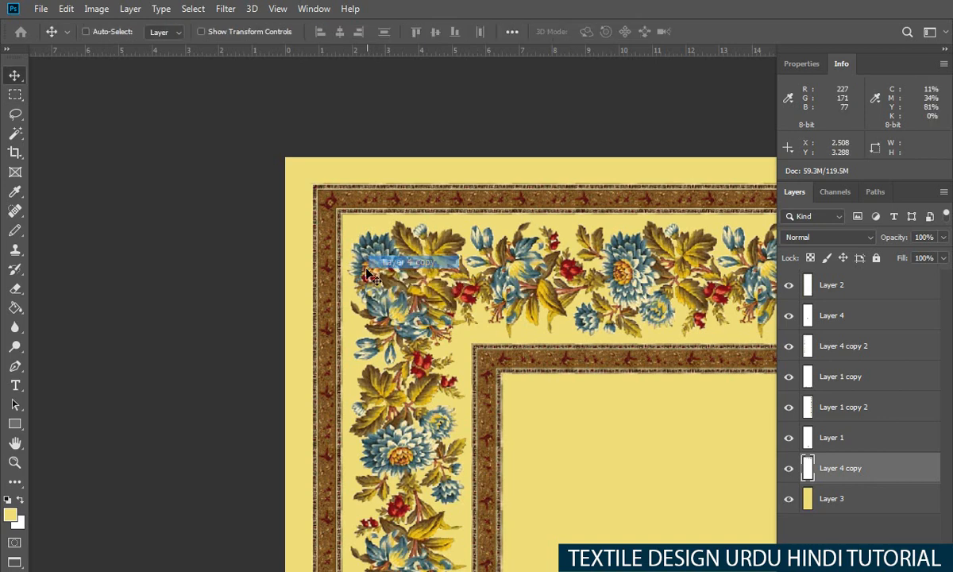
{"action": "left_click_drag", "start_coordinate": [370, 256], "coordinate": [367, 226]}
{"action": "key", "text": "ctrl+z"}
Marquee the upper left corner area and reduce the selection to Layer 4 copy's flowers by removing the empty background with the Magic Wand
{"action": "key", "text": "m"}
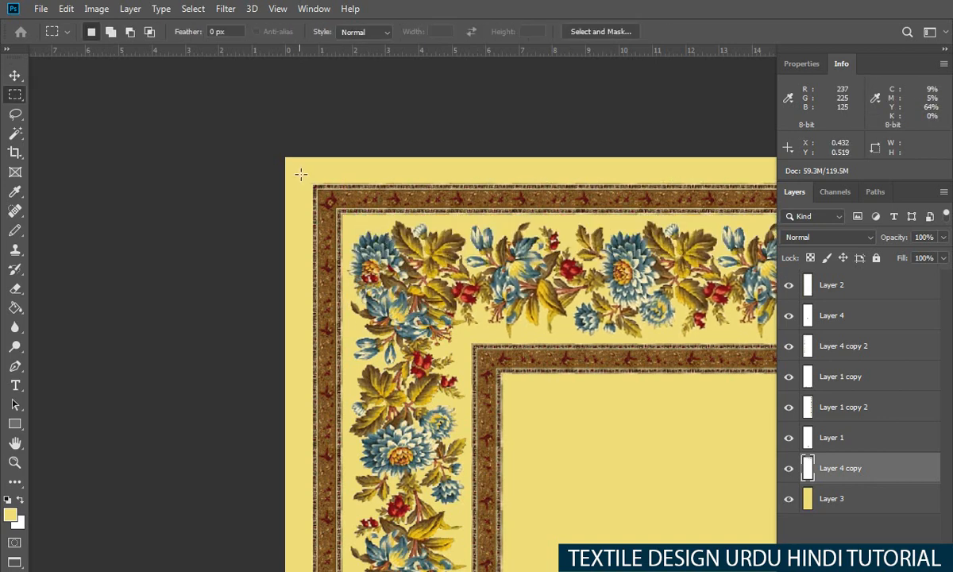
{"action": "left_click_drag", "start_coordinate": [290, 159], "coordinate": [723, 478]}
{"action": "key", "text": "w"}
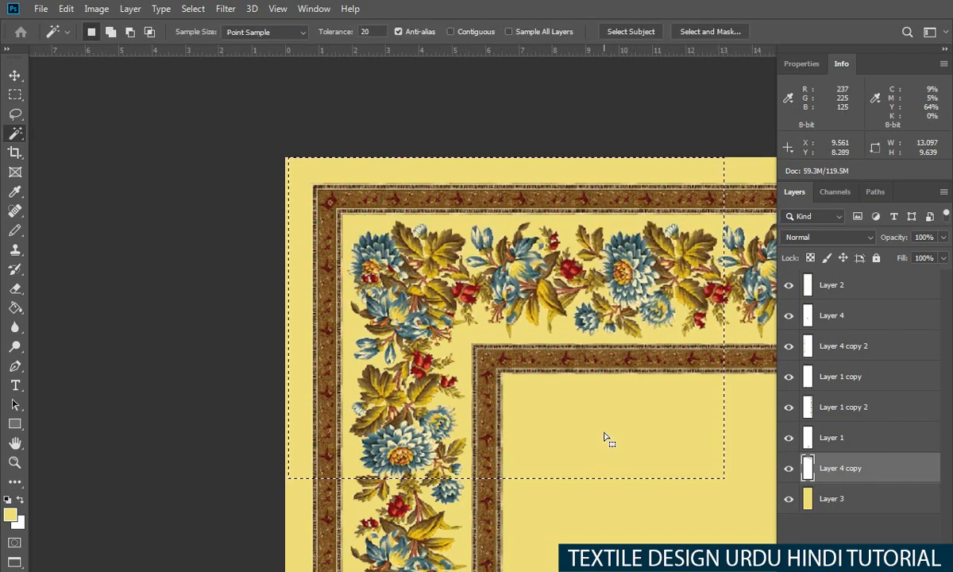
{"action": "left_click", "coordinate": [592, 421], "text": "alt"}
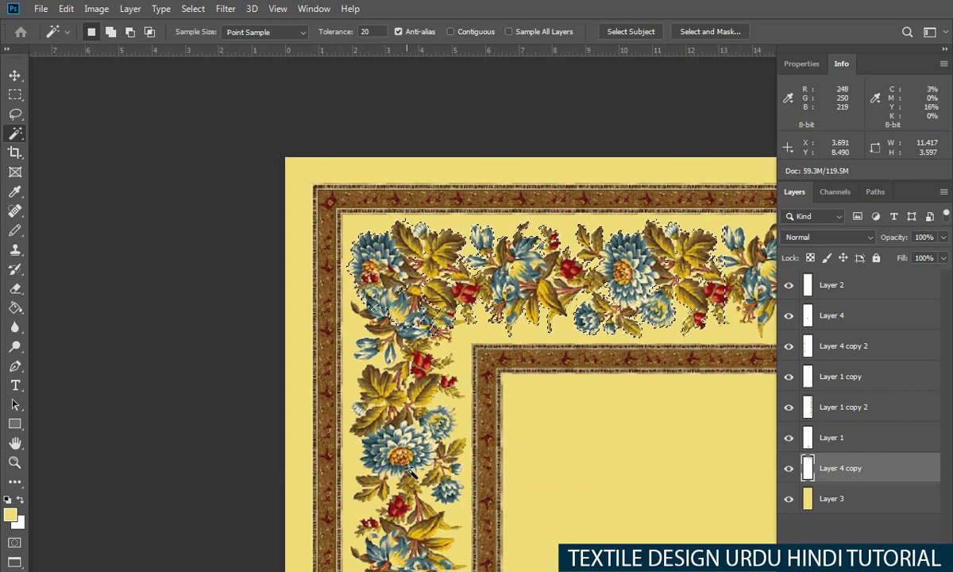
Delete the part of the left strip's Layer 4 copy 2 that lies inside the top strip's flower selection, and deselect
{"action": "left_click", "coordinate": [787, 288]}
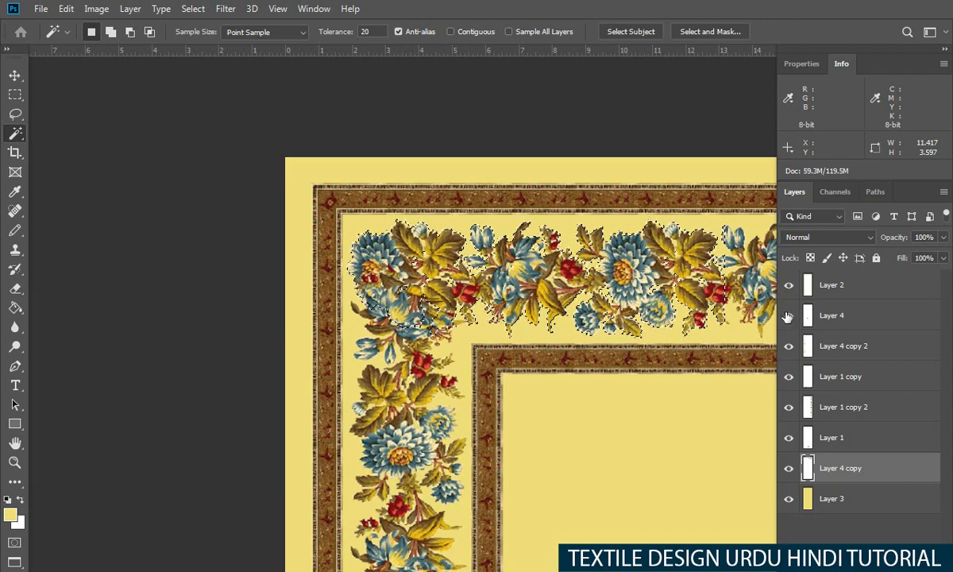
{"action": "left_click", "coordinate": [789, 347]}
{"action": "left_click", "coordinate": [788, 346]}
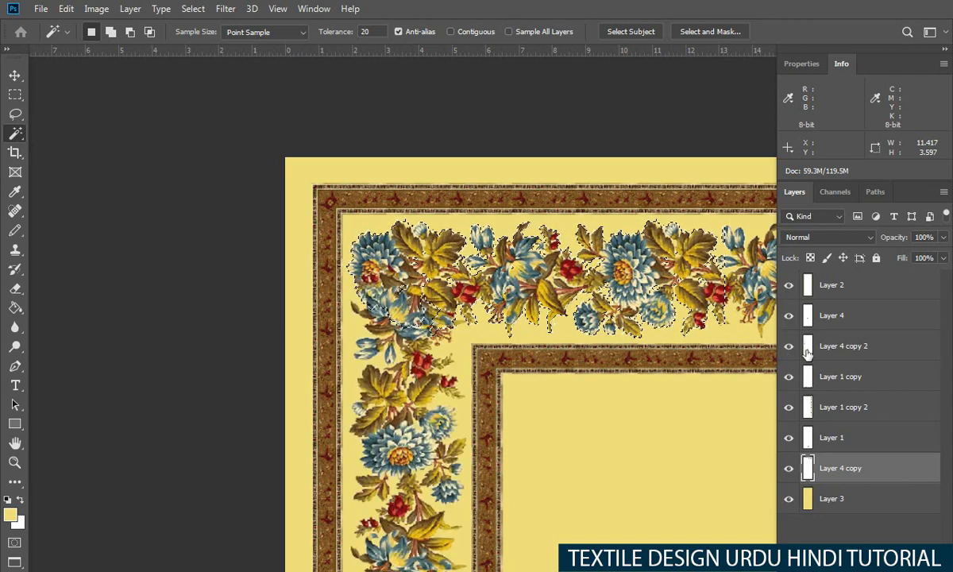
{"action": "left_click", "coordinate": [812, 347]}
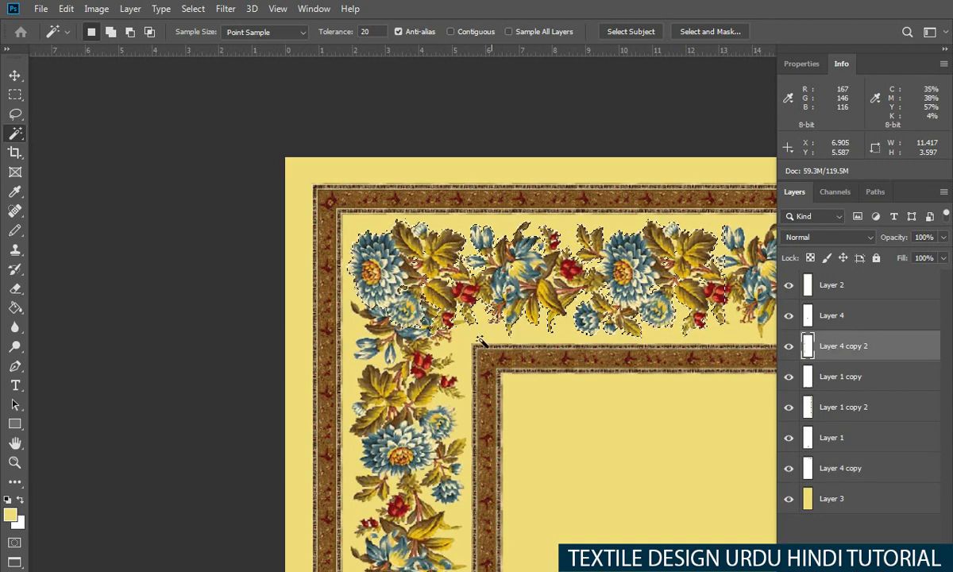
{"action": "scroll", "coordinate": [441, 321], "scroll_direction": "up", "scroll_amount": 4}
{"action": "left_click", "coordinate": [431, 320]}
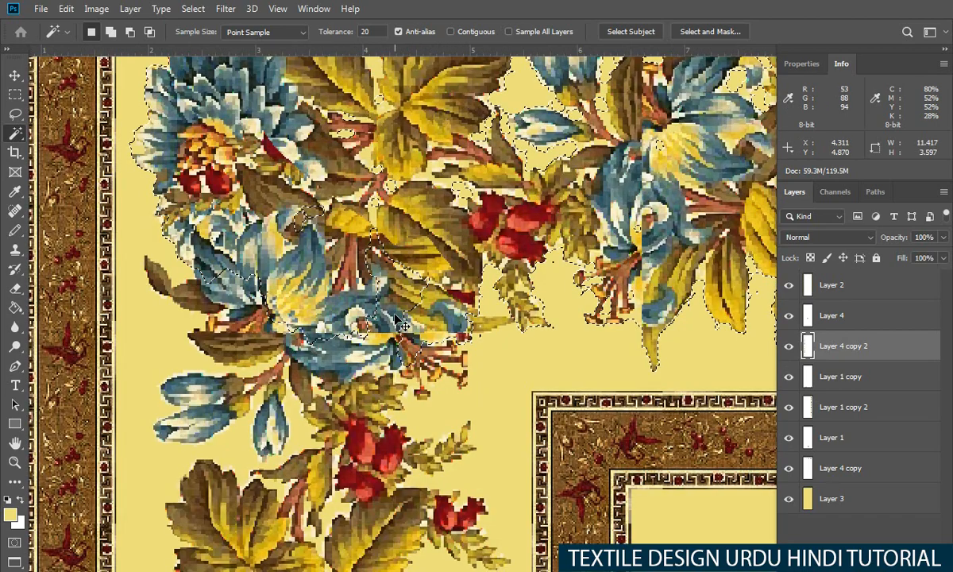
{"action": "key", "text": "ctrl+minus"}
{"action": "key", "text": "ctrl+minus"}
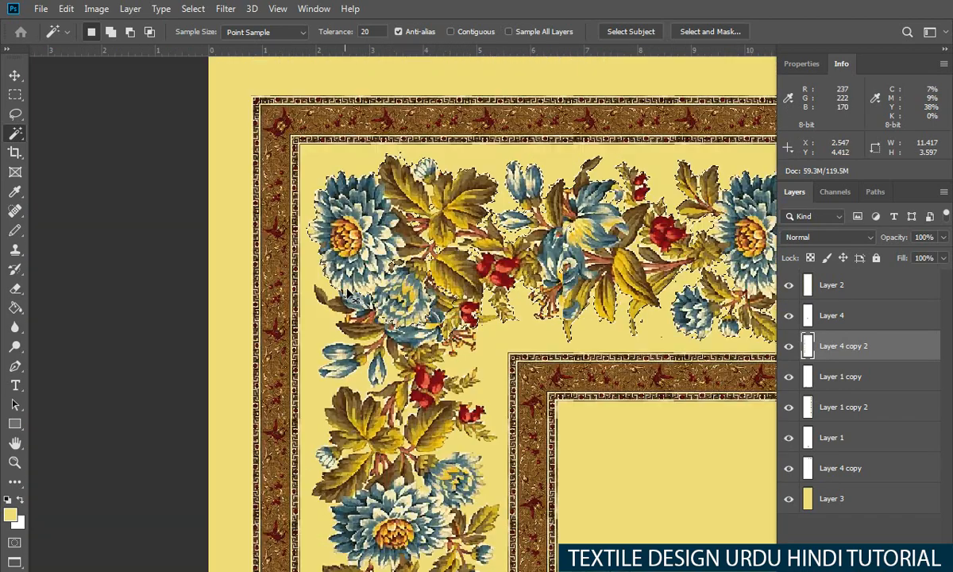
{"action": "key", "text": "ctrl+d"}
Try to move the top strip's Layer 4 copy down, undo the move, and reselect Layer 4 copy 2 with the Eraser active
{"action": "key", "text": "v"}
{"action": "right_click", "coordinate": [654, 267]}
{"action": "left_click", "coordinate": [665, 273]}
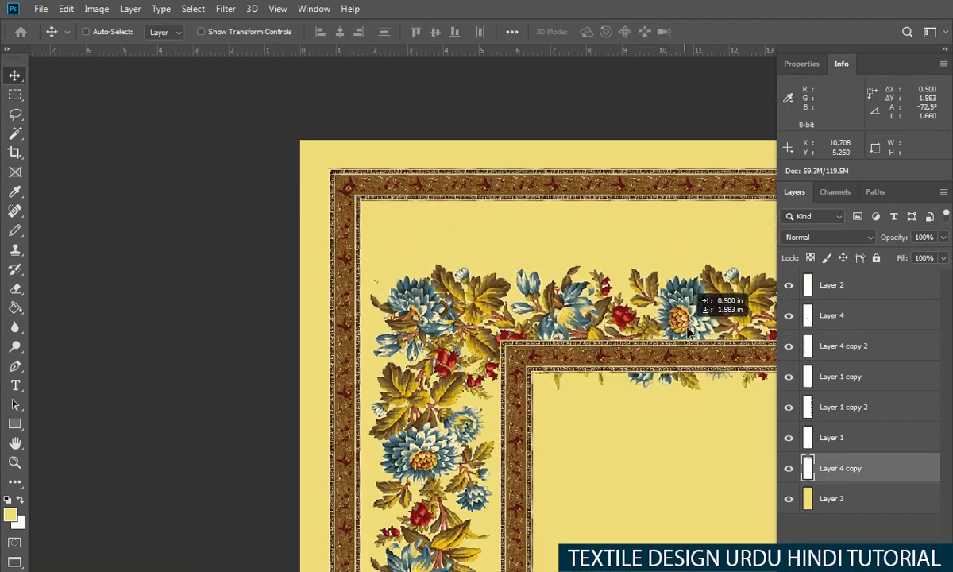
{"action": "key", "text": "w"}
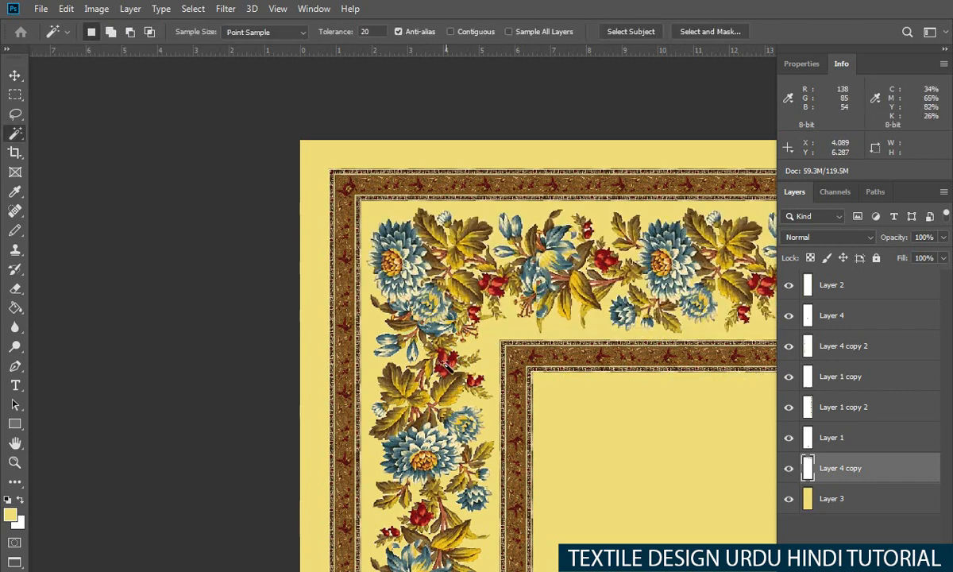
{"action": "key", "text": "v"}
{"action": "right_click", "coordinate": [416, 339]}
{"action": "left_click", "coordinate": [433, 346]}
{"action": "key", "text": "e"}
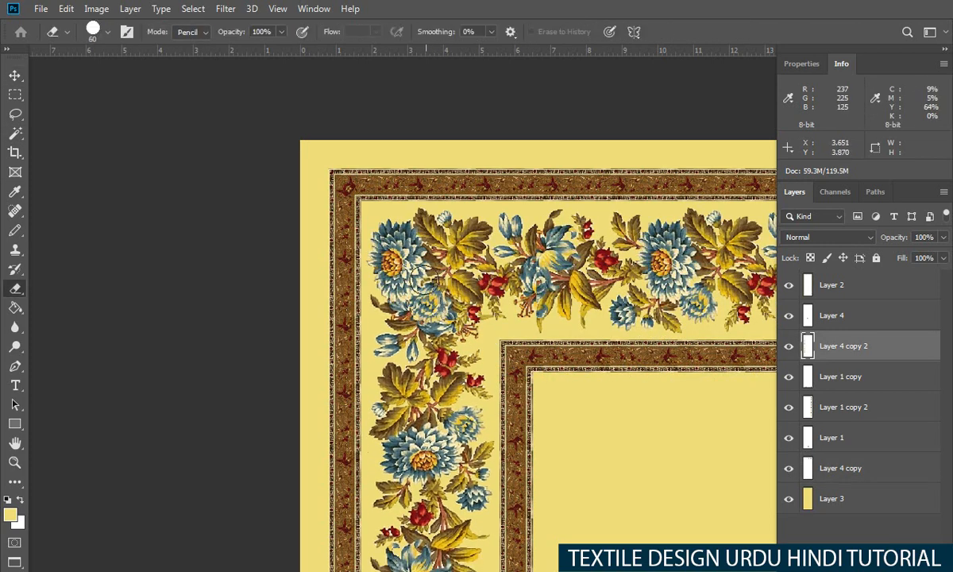
Select Layer 4, the loose floral strip in the middle of the design, and delete it
{"action": "left_click", "coordinate": [506, 299], "text": "alt"}
{"action": "left_click_drag", "start_coordinate": [505, 329], "coordinate": [301, 189]}
{"action": "left_click", "coordinate": [460, 411], "text": "alt"}
{"action": "left_click_drag", "start_coordinate": [458, 492], "coordinate": [444, 326]}
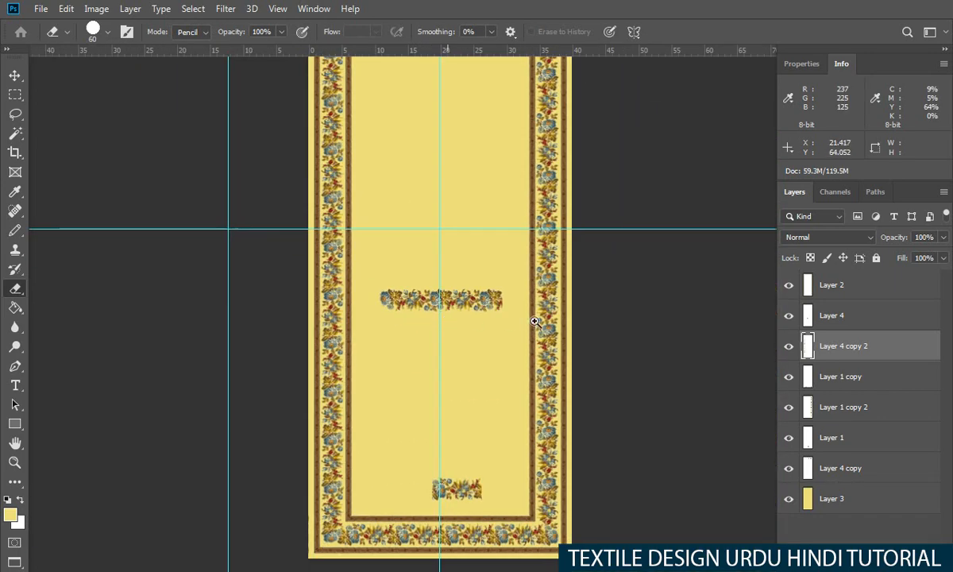
{"action": "right_click", "coordinate": [450, 319]}
{"action": "left_click", "coordinate": [460, 285]}
{"action": "left_click_drag", "start_coordinate": [385, 284], "coordinate": [477, 284]}
{"action": "key", "text": "v"}
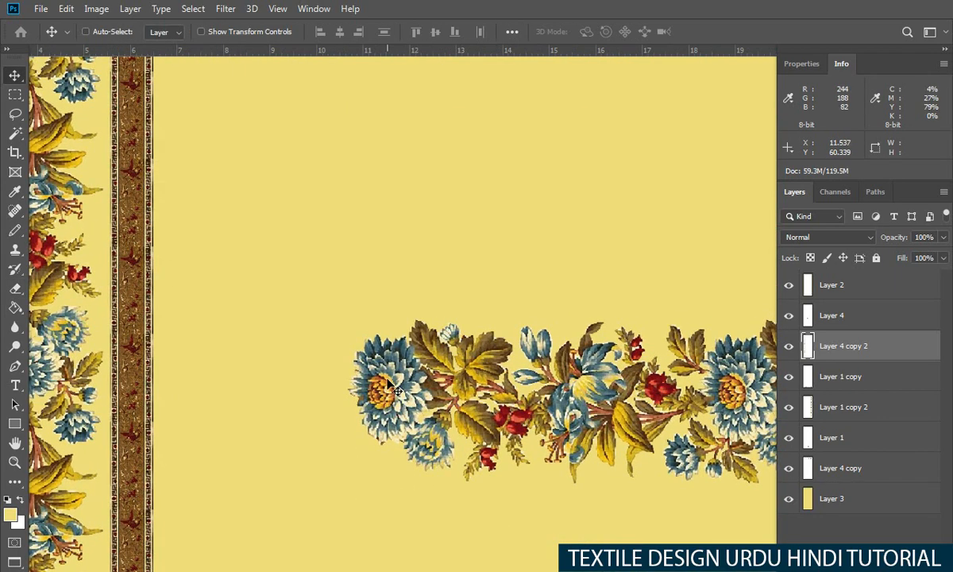
{"action": "right_click", "coordinate": [390, 385]}
{"action": "left_click", "coordinate": [449, 392]}
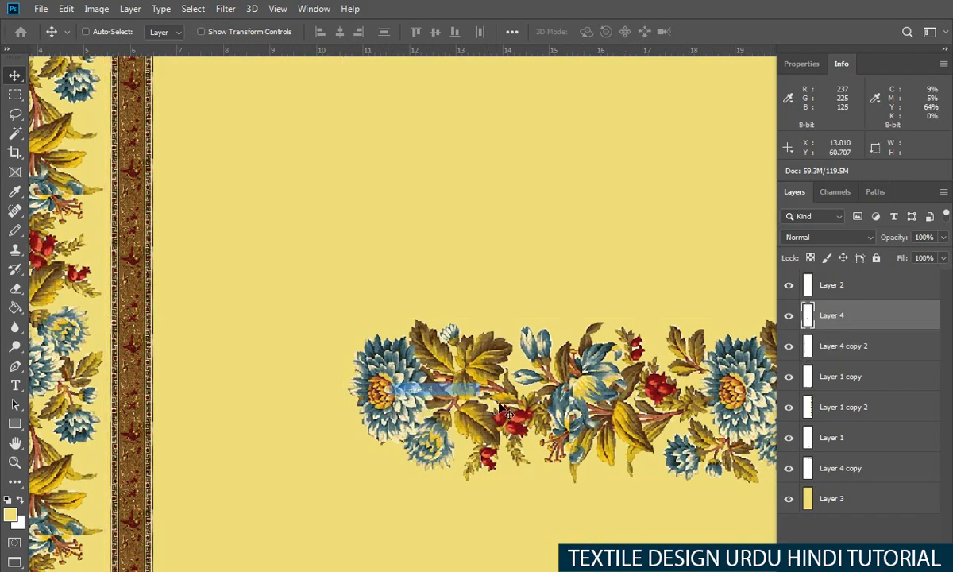
{"action": "key", "text": "ctrl+minus"}
{"action": "key", "text": "ctrl+minus"}
{"action": "key", "text": "ctrl+minus"}
{"action": "left_click_drag", "start_coordinate": [502, 405], "coordinate": [468, 387]}
{"action": "right_click", "coordinate": [412, 321]}
{"action": "left_click", "coordinate": [433, 328]}
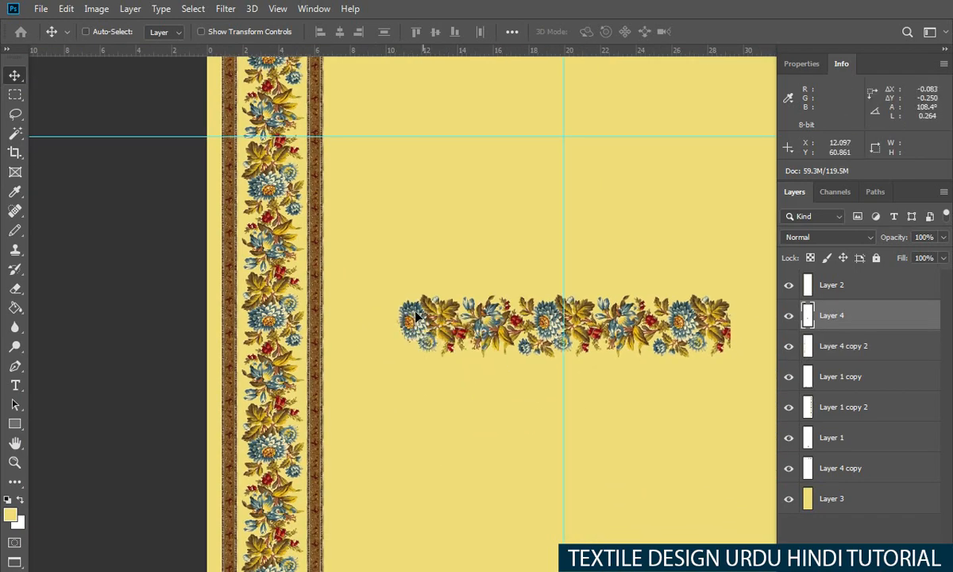
{"action": "key", "text": "Delete"}
Select Layer 1, the short leftover floral piece above the bottom band, and delete it
{"action": "key", "text": "ctrl+minus"}
{"action": "key", "text": "ctrl+minus"}
{"action": "key", "text": "ctrl+minus"}
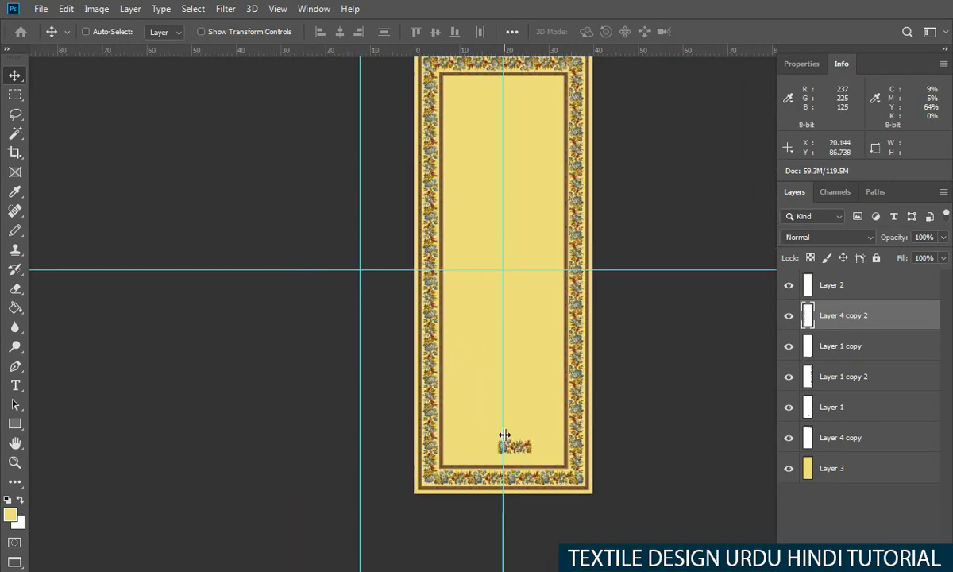
{"action": "scroll", "coordinate": [508, 446], "scroll_direction": "up", "scroll_amount": 5}
{"action": "left_click_drag", "start_coordinate": [540, 458], "coordinate": [486, 403]}
{"action": "scroll", "coordinate": [496, 383], "scroll_direction": "up", "scroll_amount": 6}
{"action": "right_click", "coordinate": [430, 324]}
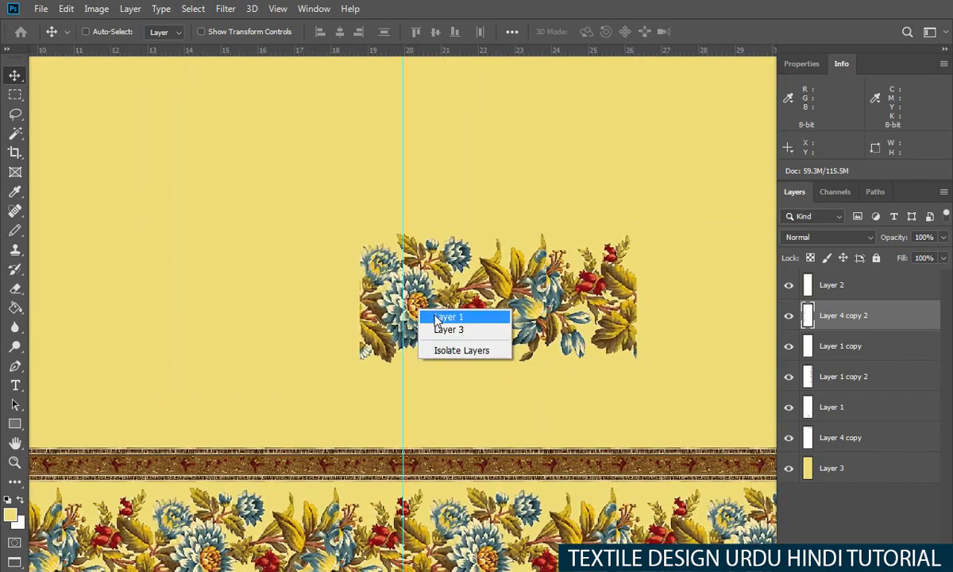
{"action": "left_click", "coordinate": [449, 316]}
{"action": "scroll", "coordinate": [517, 304], "scroll_direction": "down", "scroll_amount": 7}
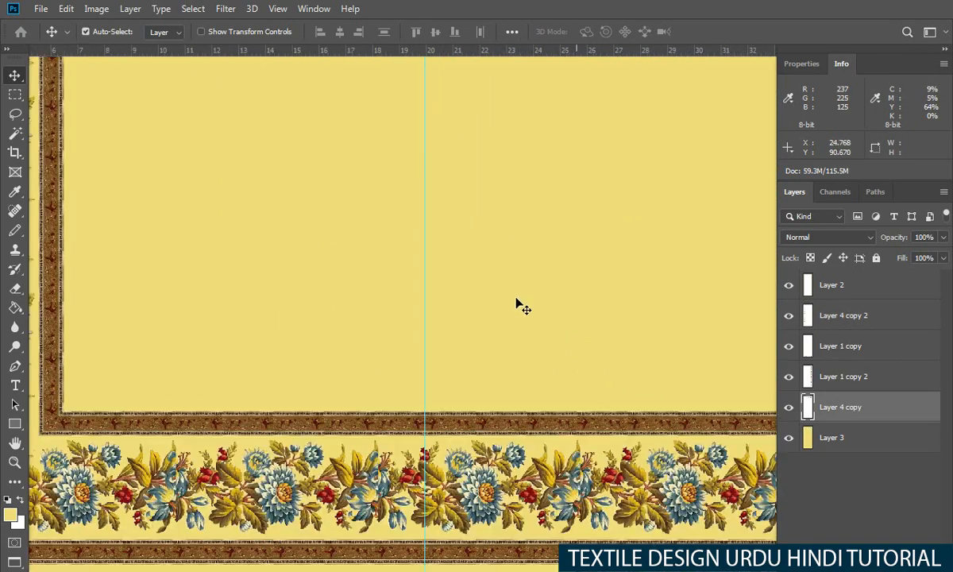
Review the full border and rotate the canvas view to landscape, showing it full screen without the panels
{"action": "scroll", "coordinate": [442, 298], "scroll_direction": "up", "scroll_amount": 5}
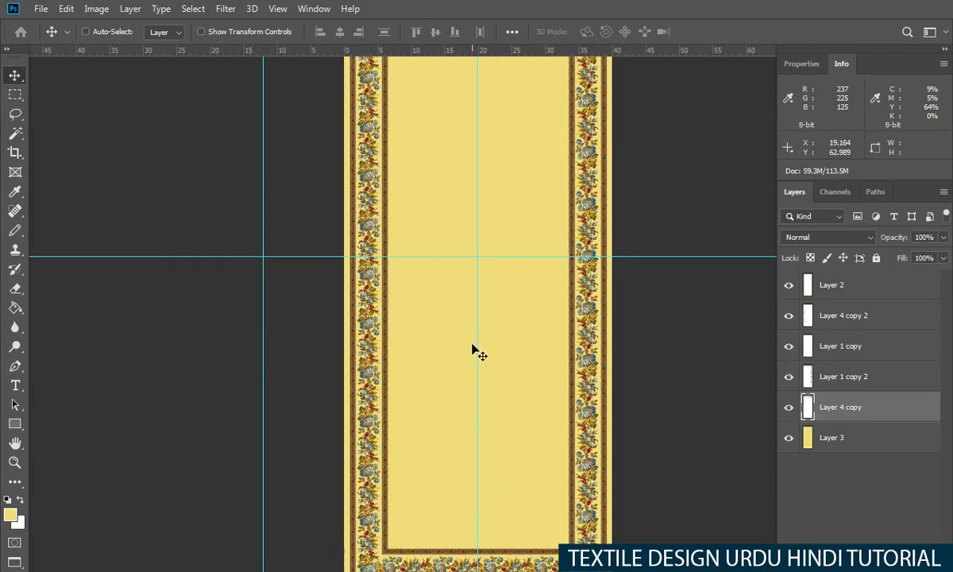
{"action": "scroll", "coordinate": [477, 291], "scroll_direction": "down", "scroll_amount": 3}
{"action": "left_click_drag", "start_coordinate": [453, 251], "coordinate": [447, 301]}
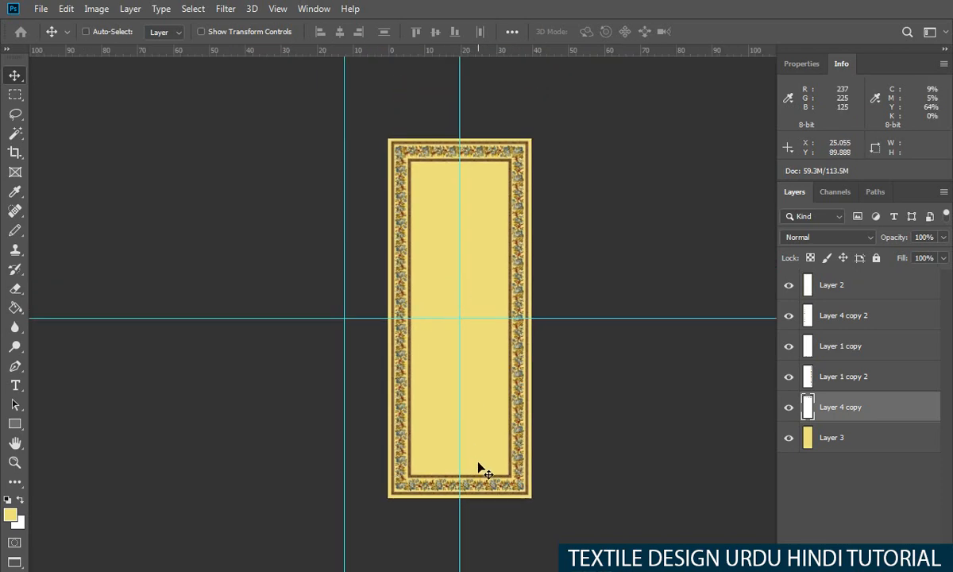
{"action": "scroll", "coordinate": [478, 468], "scroll_direction": "up", "scroll_amount": 3}
{"action": "left_click_drag", "start_coordinate": [500, 461], "coordinate": [488, 438]}
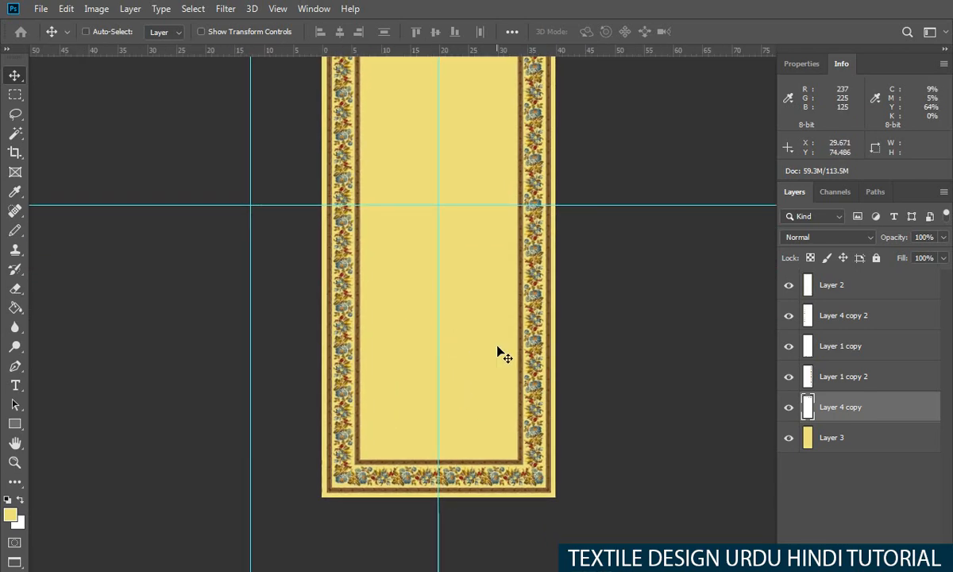
{"action": "key", "text": "r"}
{"action": "left_click_drag", "start_coordinate": [462, 308], "coordinate": [416, 308]}
{"action": "left_click_drag", "start_coordinate": [540, 119], "coordinate": [606, 357]}
Examine the strips and corner joins around the border in the rotated view
{"action": "scroll", "coordinate": [607, 283], "scroll_direction": "up", "scroll_amount": 5}
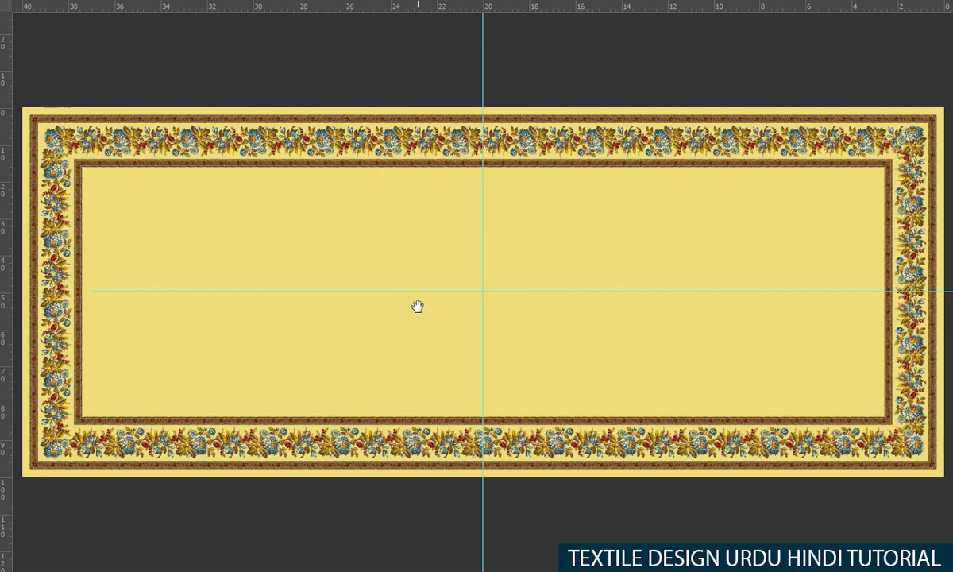
{"action": "scroll", "coordinate": [343, 270], "scroll_direction": "up", "scroll_amount": 6}
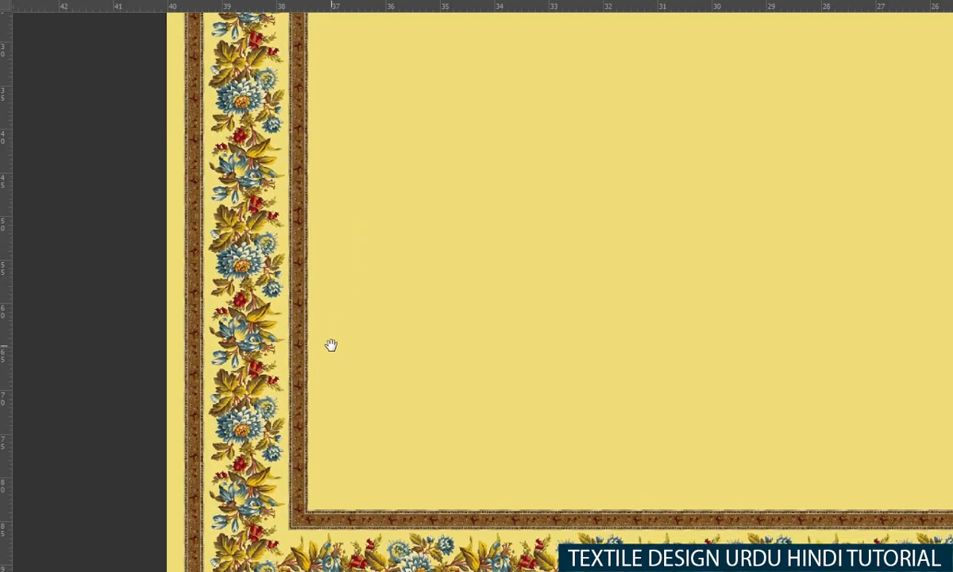
{"action": "left_click_drag", "start_coordinate": [332, 345], "coordinate": [355, 222]}
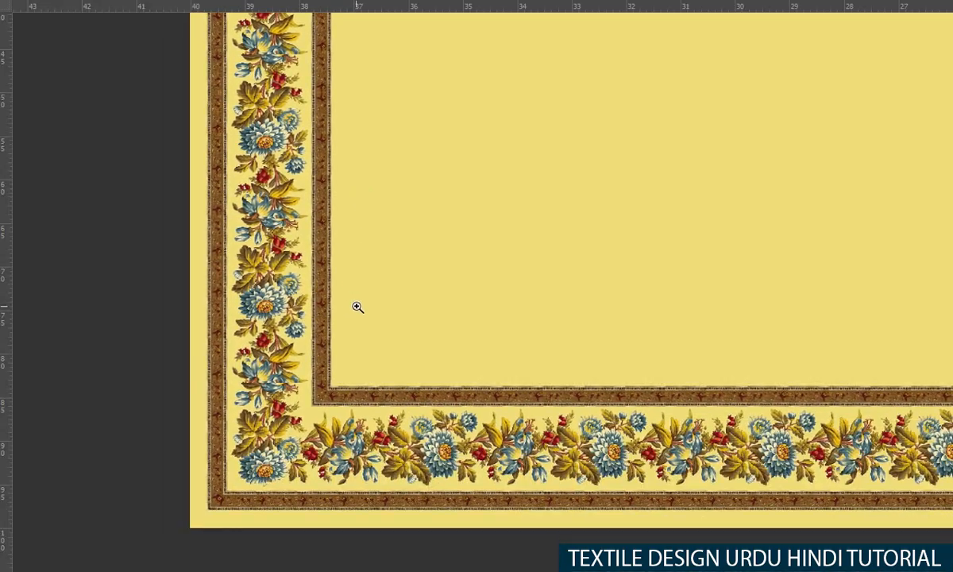
{"action": "left_click_drag", "start_coordinate": [358, 307], "coordinate": [358, 286]}
{"action": "left_click_drag", "start_coordinate": [425, 301], "coordinate": [259, 436]}
{"action": "left_click_drag", "start_coordinate": [627, 333], "coordinate": [591, 332]}
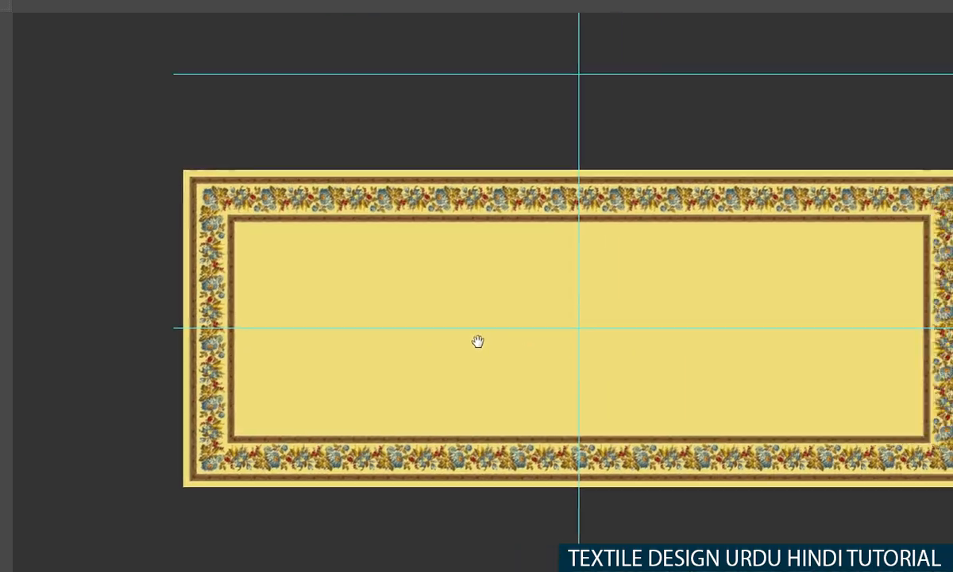